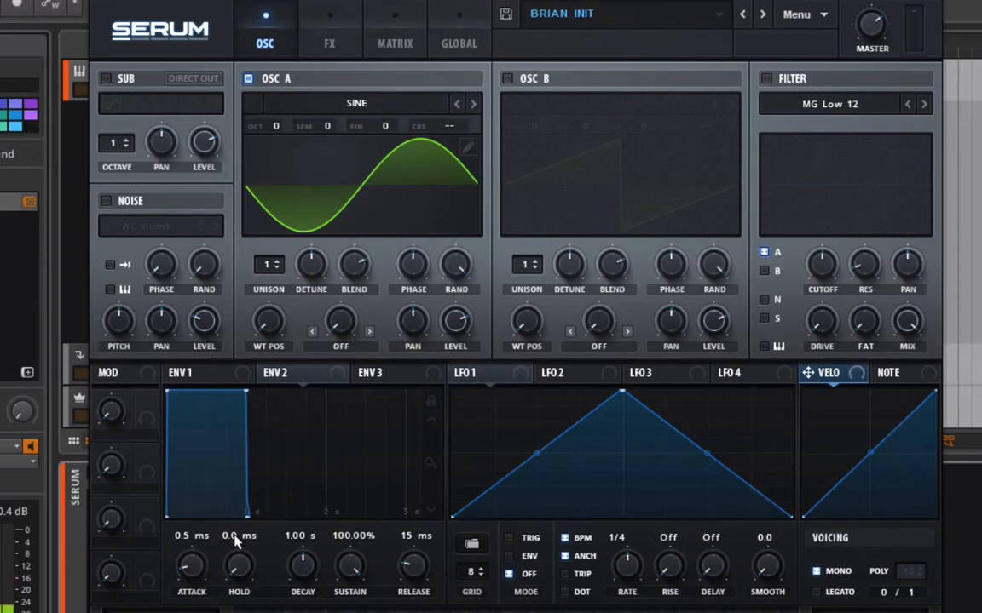
# Switch oscillator A to the 3D waveform view and load the FM_Freak wavetable from the Digital category
pyautogui.moveTo(265, 328)
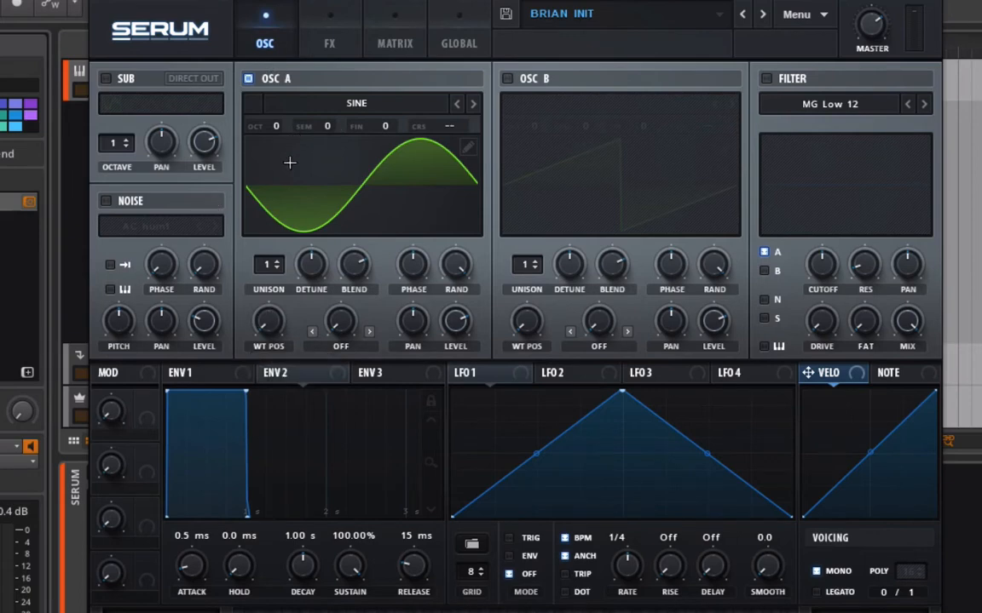
pyautogui.click(262, 147)
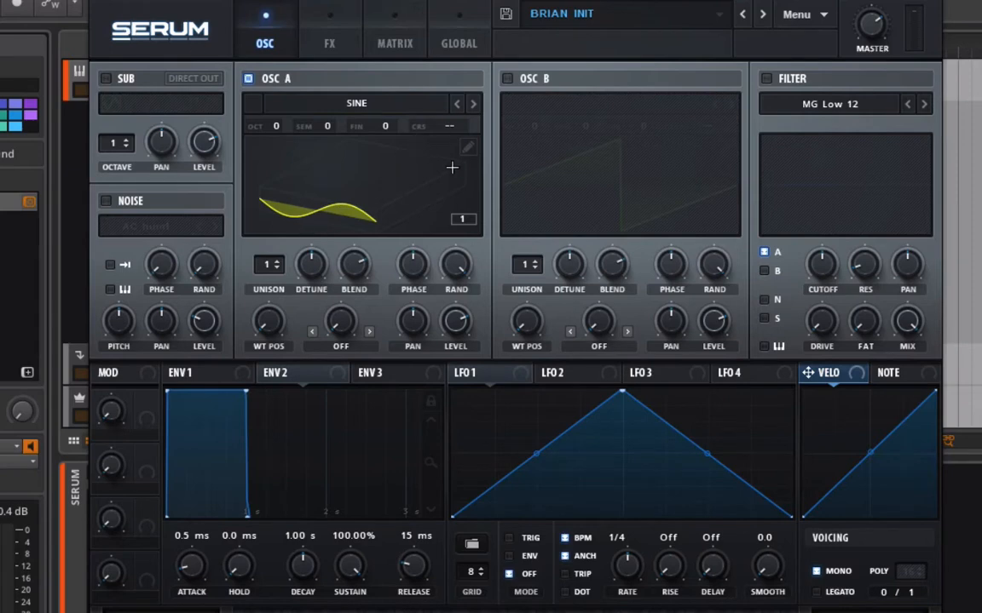
pyautogui.click(358, 104)
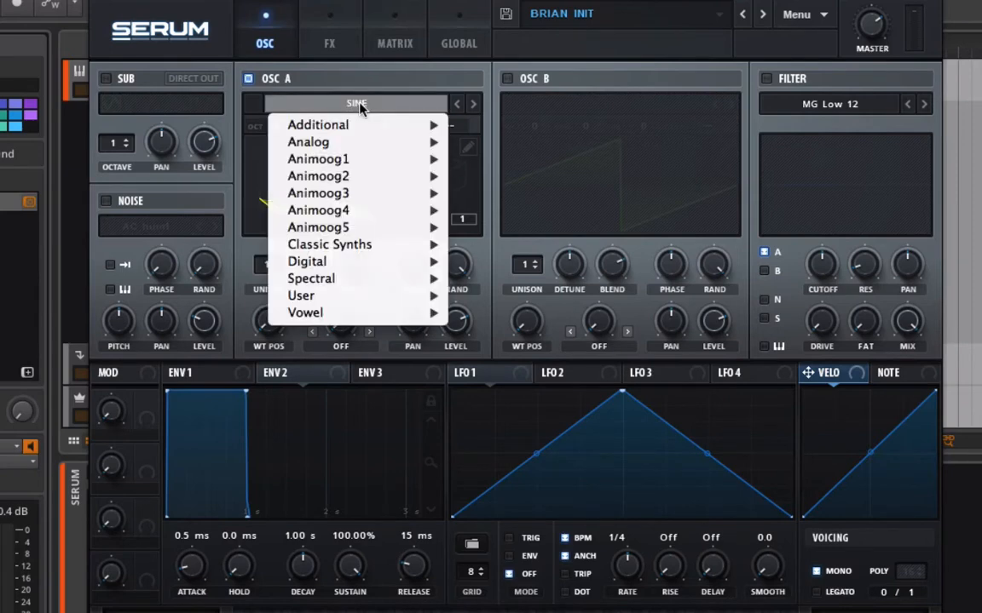
pyautogui.moveTo(372, 262)
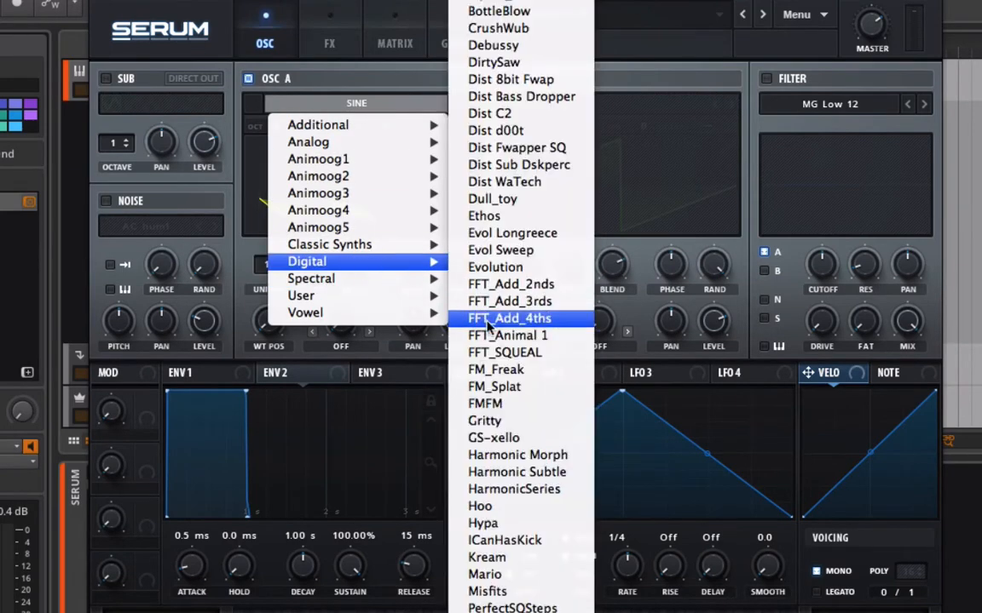
pyautogui.click(546, 370)
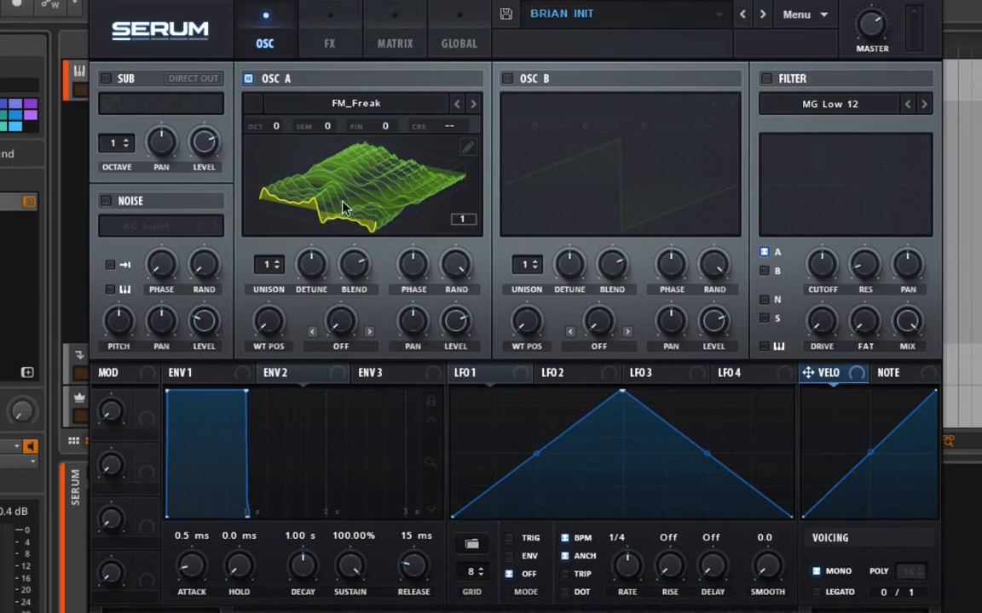
# Sweep oscillator A's wavetable position through FM_Freak in both the 3D and 2D waveform views
pyautogui.moveTo(273, 330)
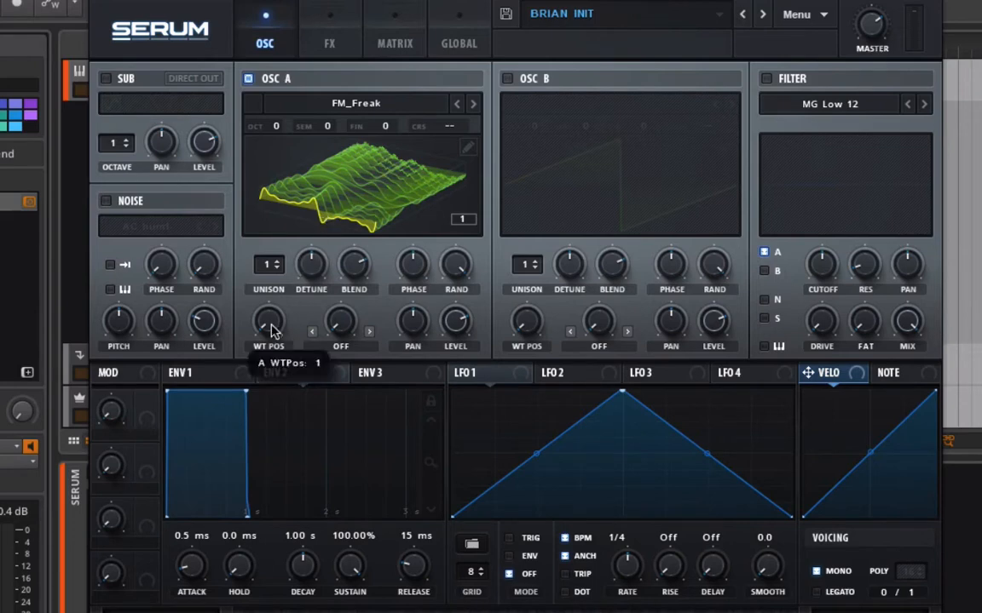
pyautogui.moveTo(271, 326); pyautogui.dragTo(241, 298)
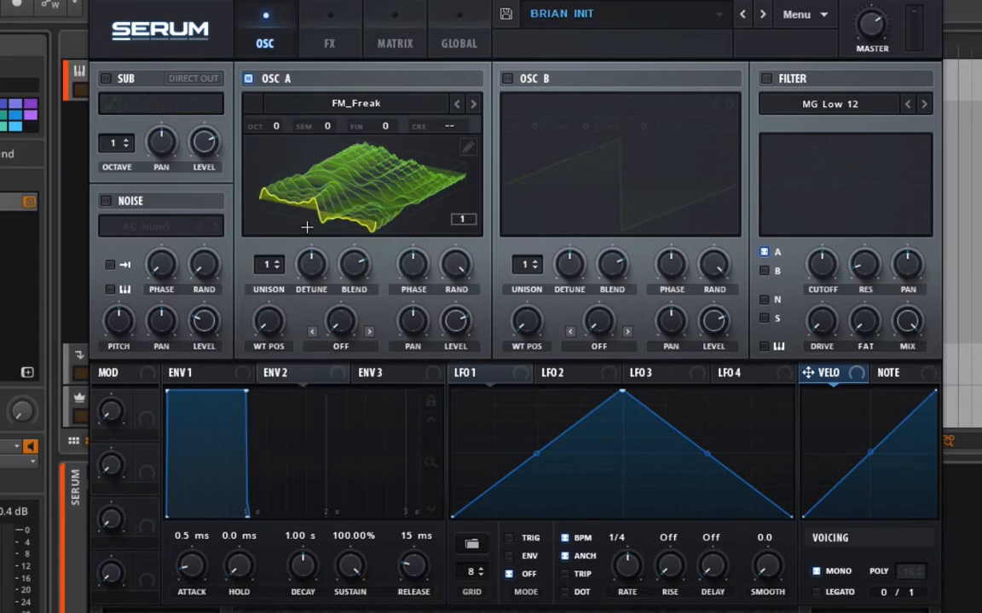
pyautogui.click(324, 197)
pyautogui.moveTo(274, 345); pyautogui.dragTo(230, 286)
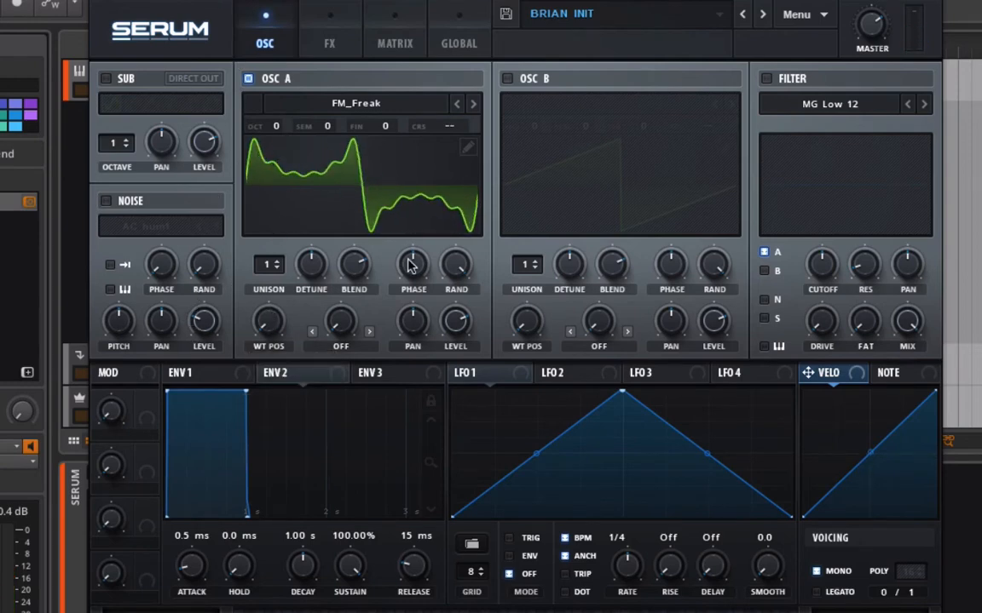
# Examine frames 21, 99, 119 and 138 of FM_Freak in oscillator A's wavetable editor, and close the editor
pyautogui.moveTo(407, 265)
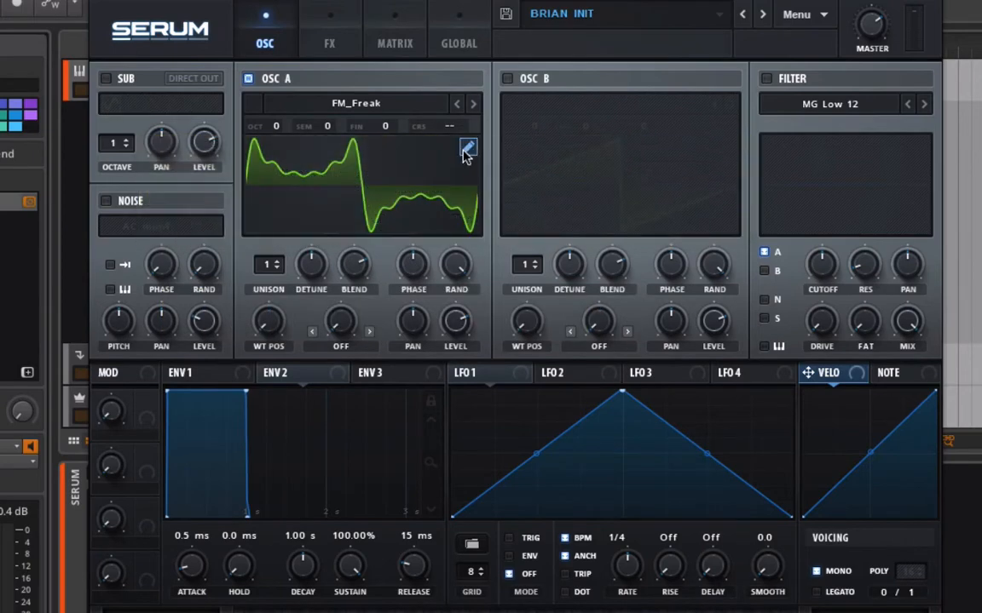
pyautogui.click(467, 150)
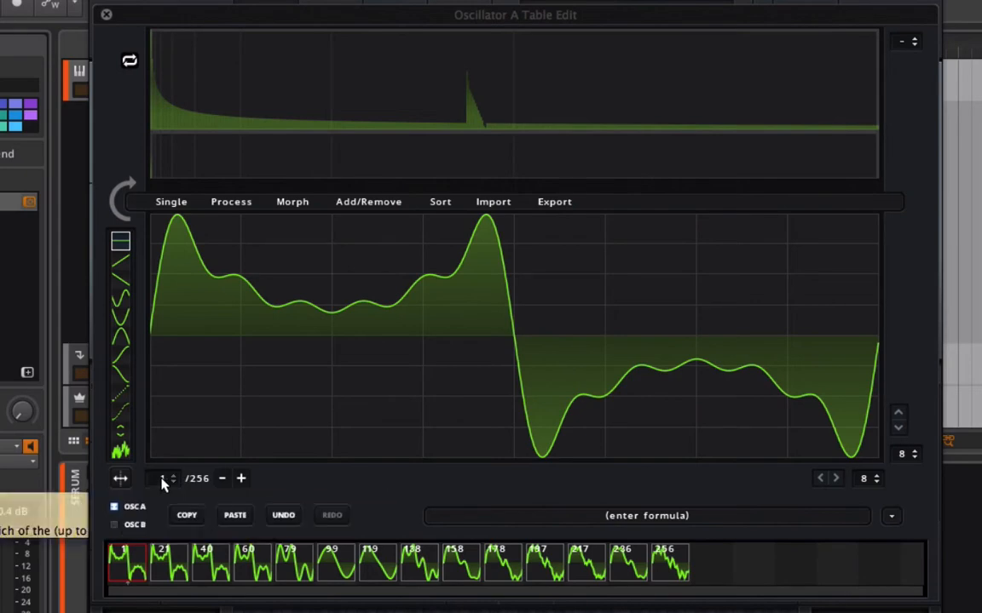
pyautogui.moveTo(164, 477); pyautogui.dragTo(143, 449)
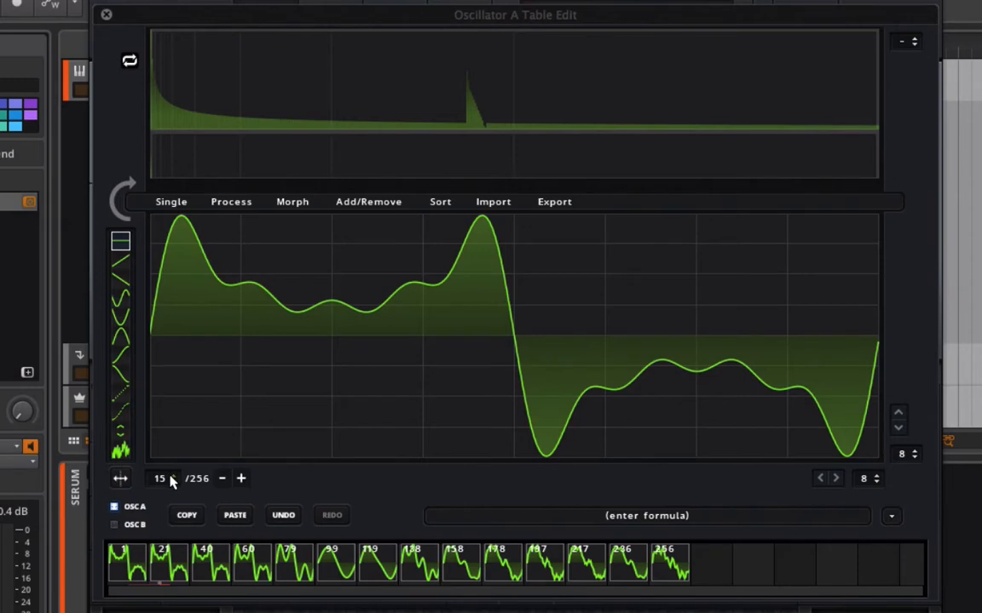
pyautogui.moveTo(170, 482)
pyautogui.mouseDown()
pyautogui.moveTo(176, 466)
pyautogui.moveTo(179, 494)
pyautogui.mouseUp()
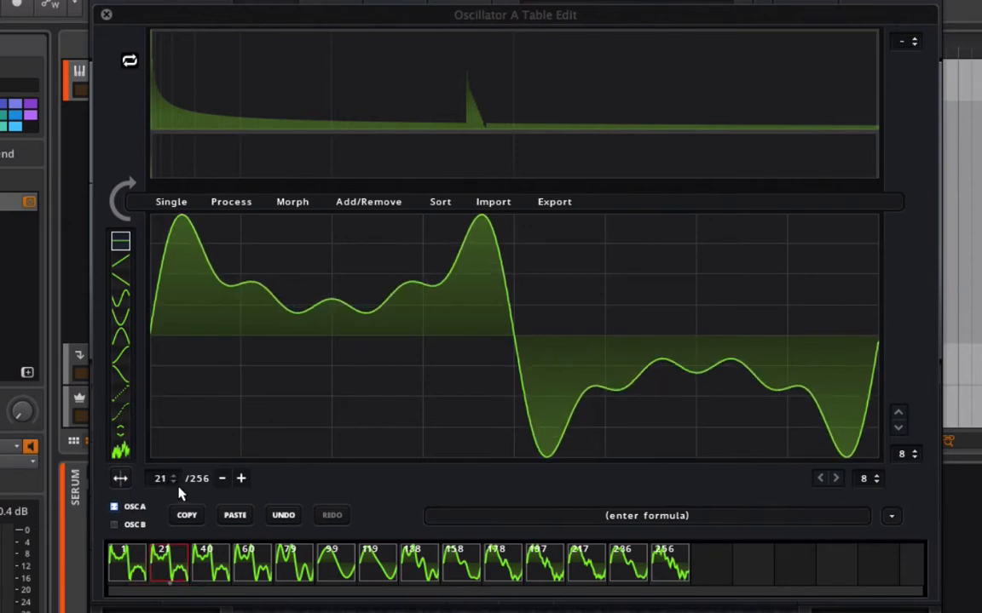
pyautogui.click(335, 566)
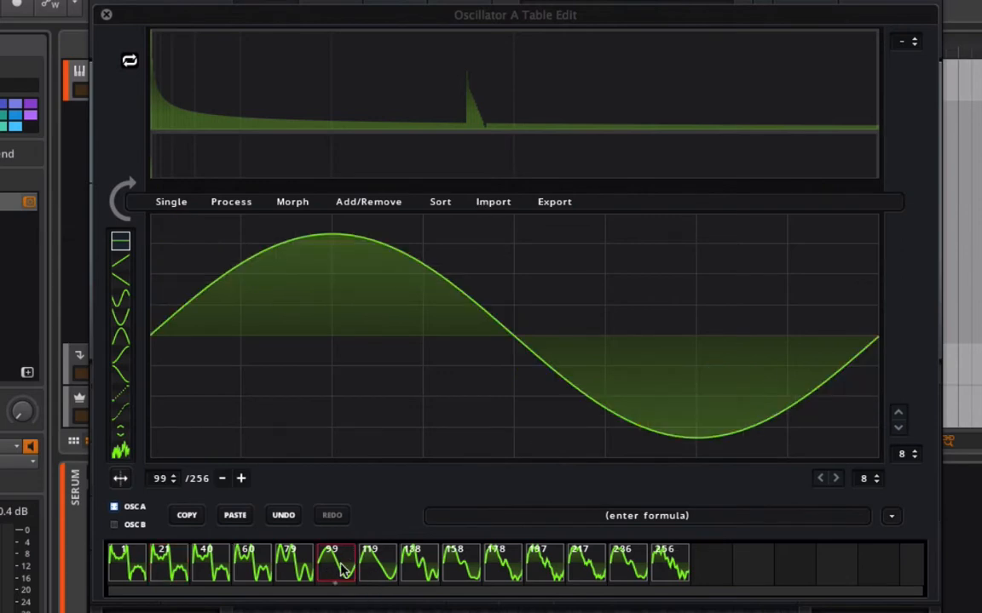
pyautogui.click(375, 569)
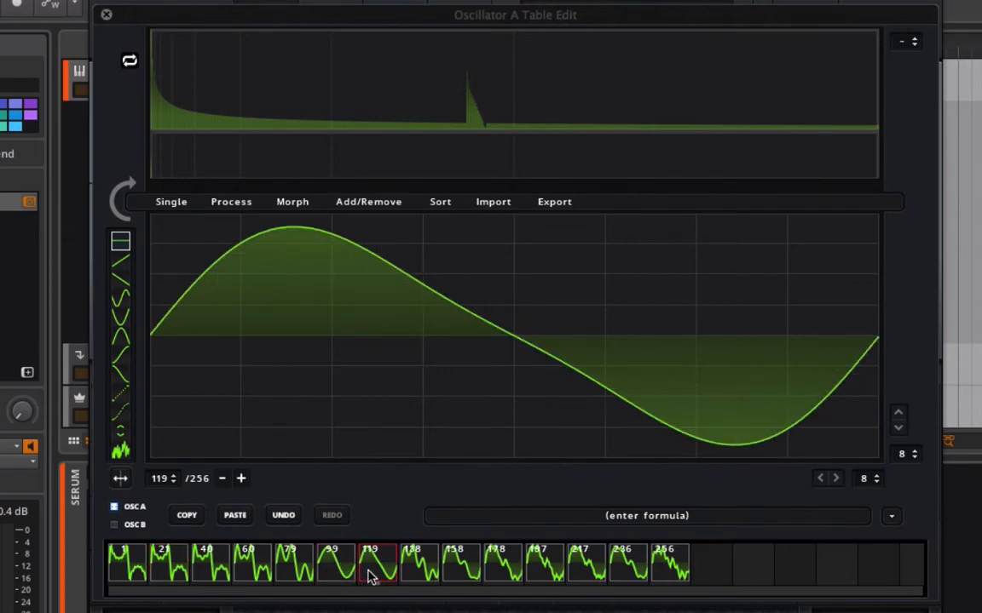
pyautogui.click(430, 569)
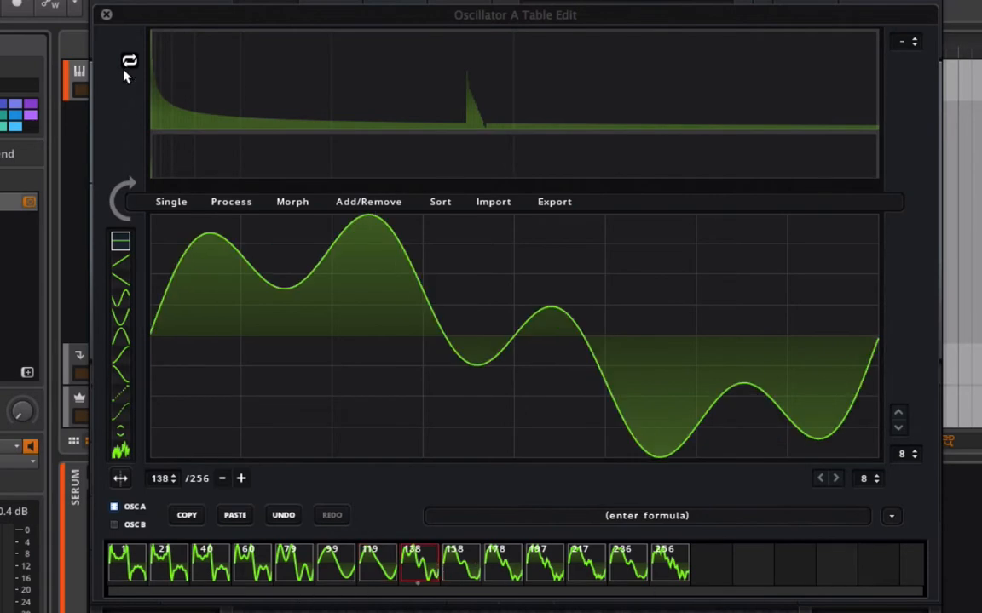
pyautogui.click(106, 13)
# Reload the BRIAN INIT user preset and open oscillator A's sine wave in the wavetable editor
pyautogui.click(382, 103)
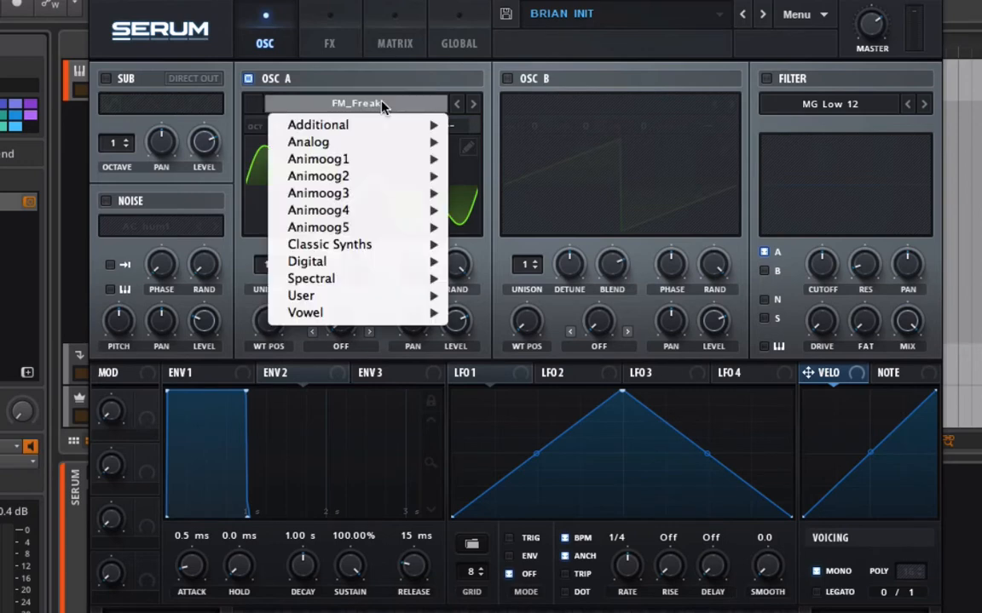
pyautogui.click(382, 103)
pyautogui.click(562, 14)
pyautogui.moveTo(594, 187)
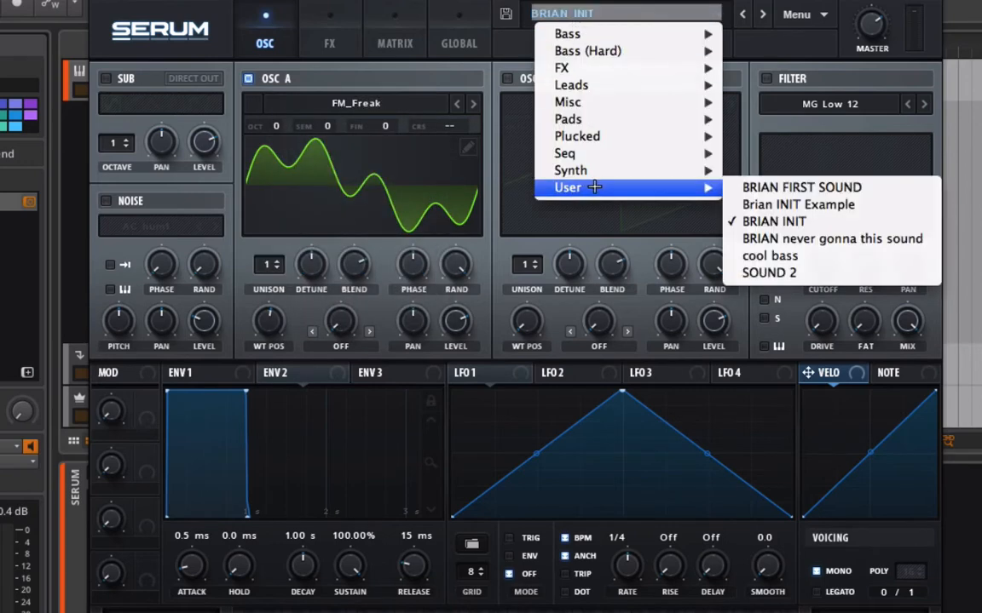
pyautogui.click(771, 222)
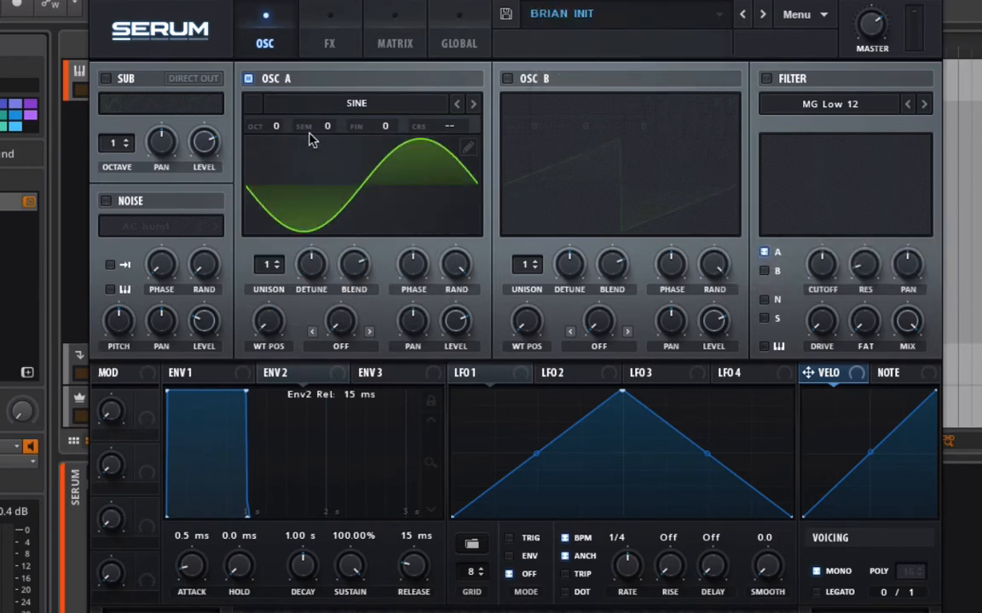
pyautogui.click(468, 148)
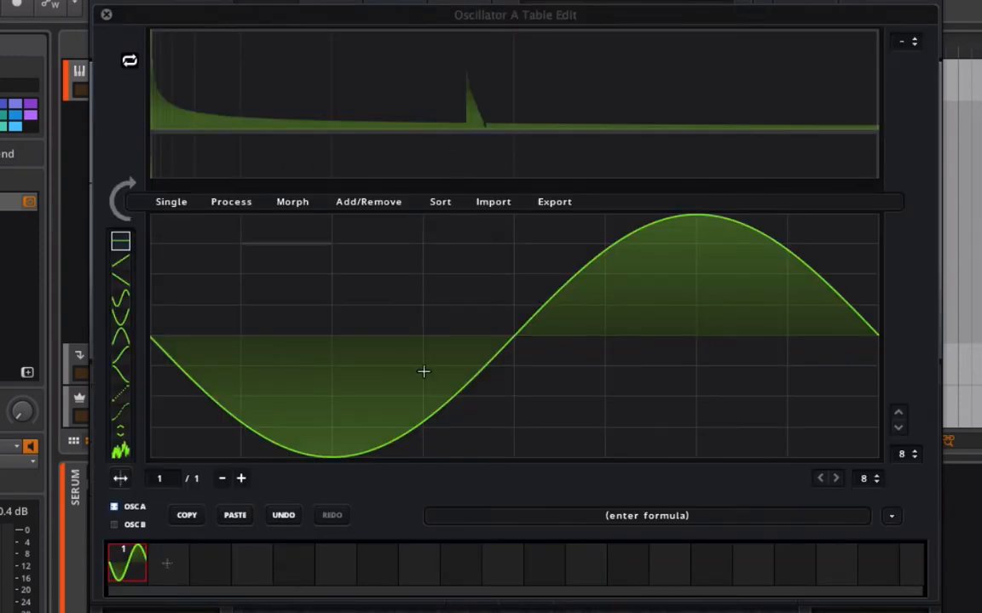
pyautogui.click(129, 63)
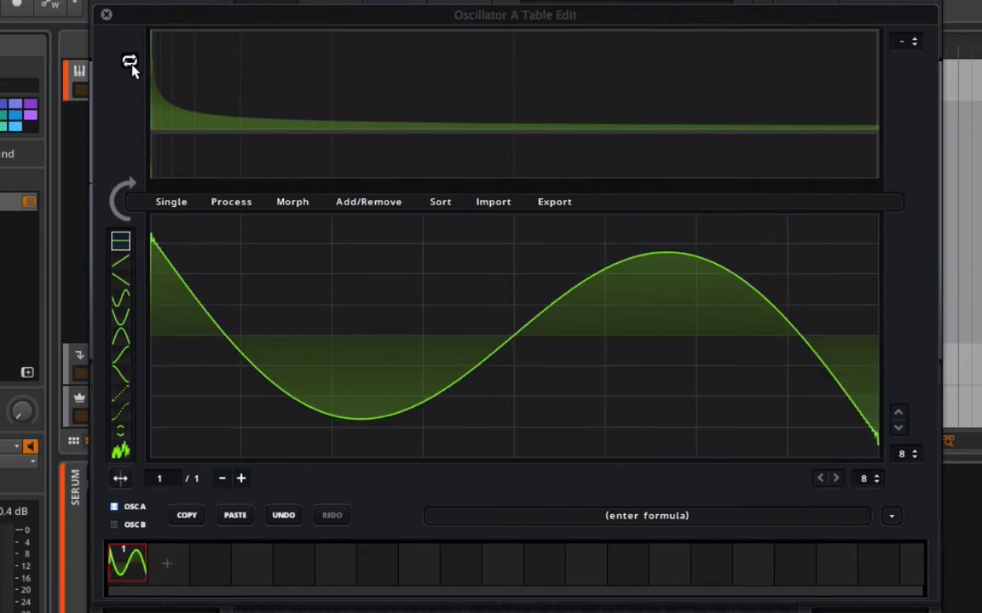
pyautogui.click(124, 199)
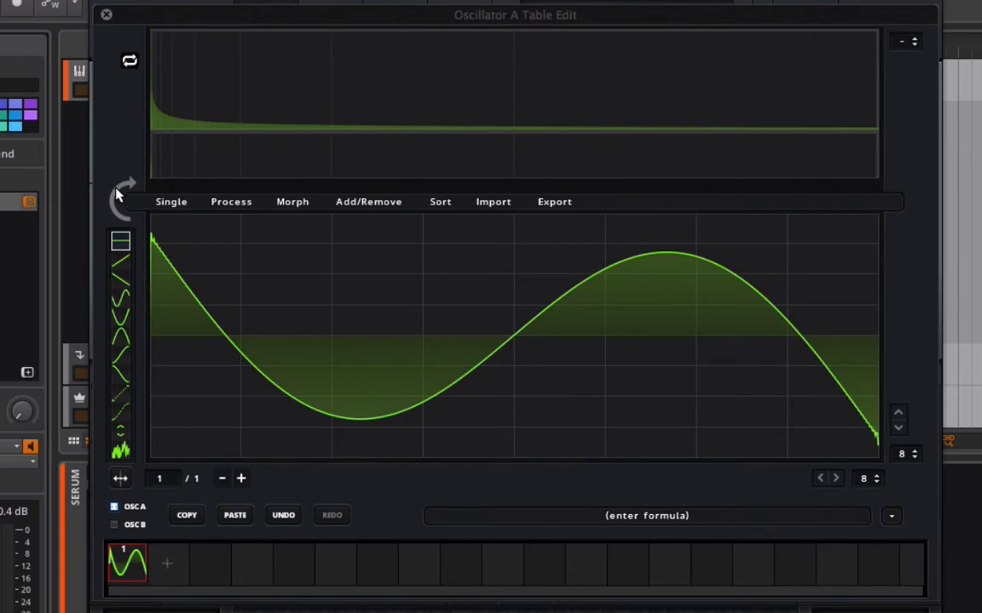
pyautogui.click(118, 195)
pyautogui.click(283, 519)
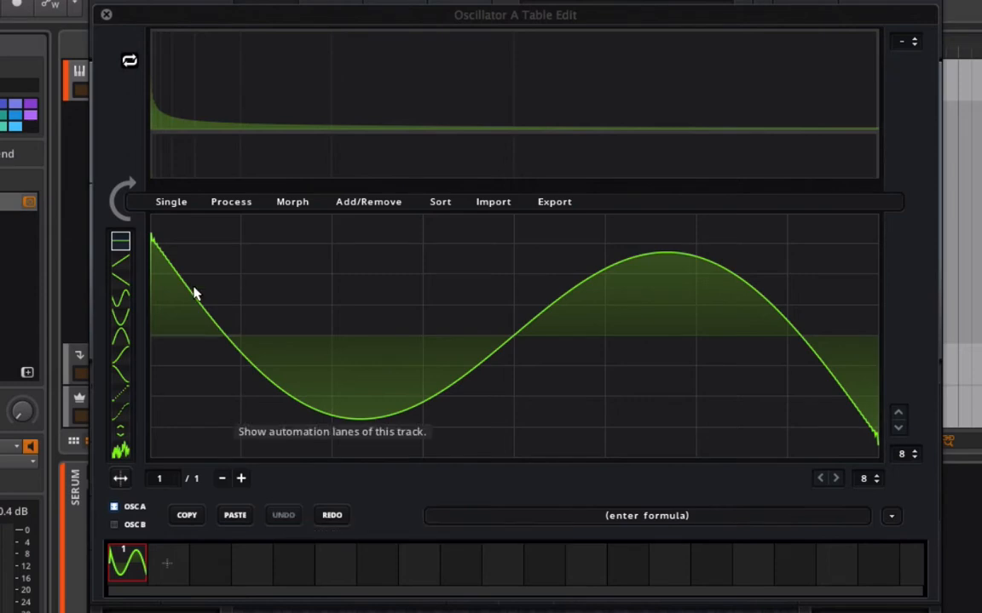
# Apply the sin(x*pi) formula preset to frame 1 and regenerate its harmonic spectrum from the waveform
pyautogui.click(892, 517)
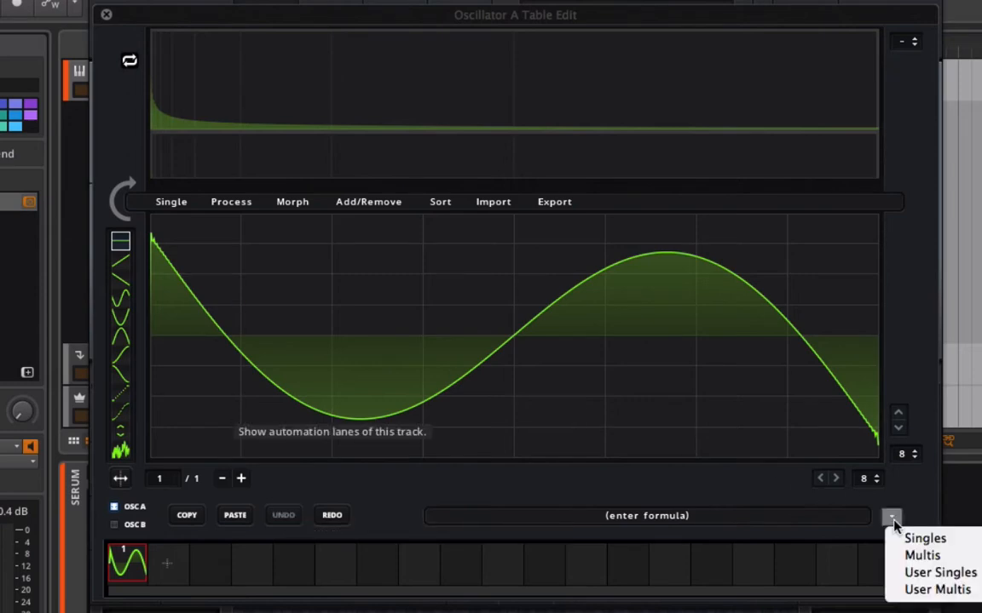
pyautogui.moveTo(930, 535)
pyautogui.click(797, 492)
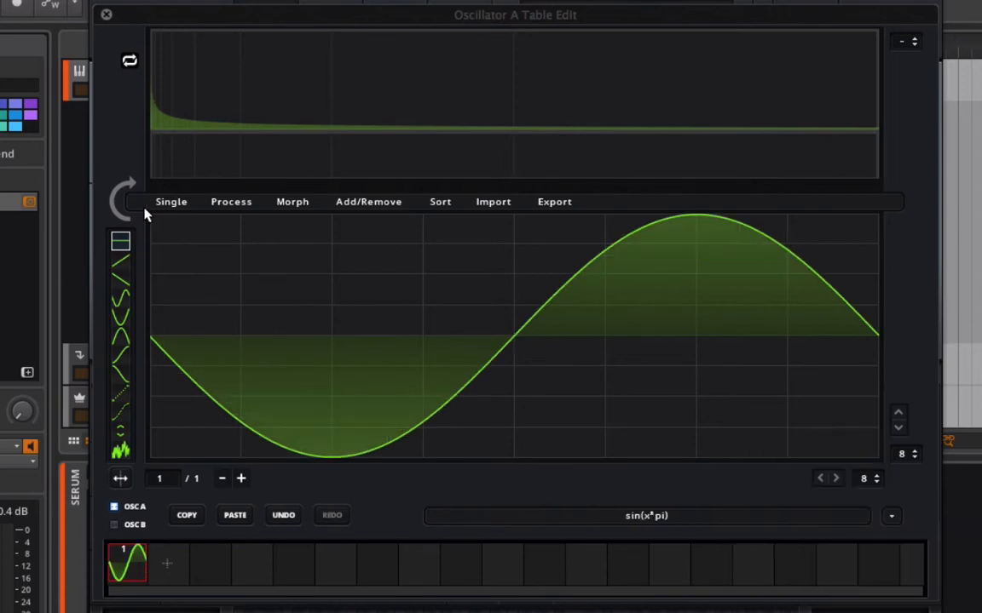
pyautogui.click(122, 195)
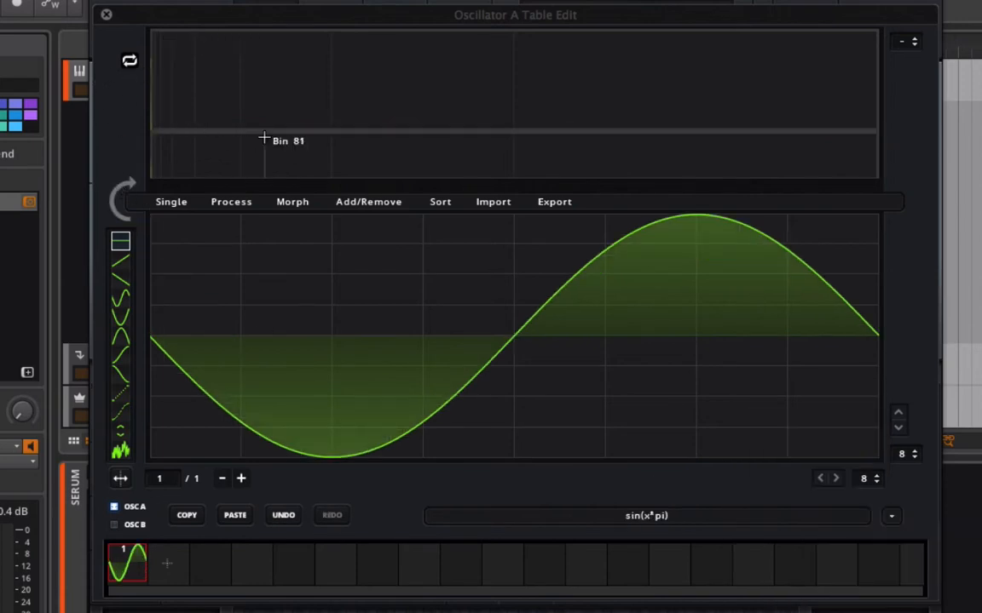
# Enlarge the harmonic spectrum to 4x and slightly adjust the phase of bin 1
pyautogui.moveTo(906, 45); pyautogui.dragTo(907, 14)
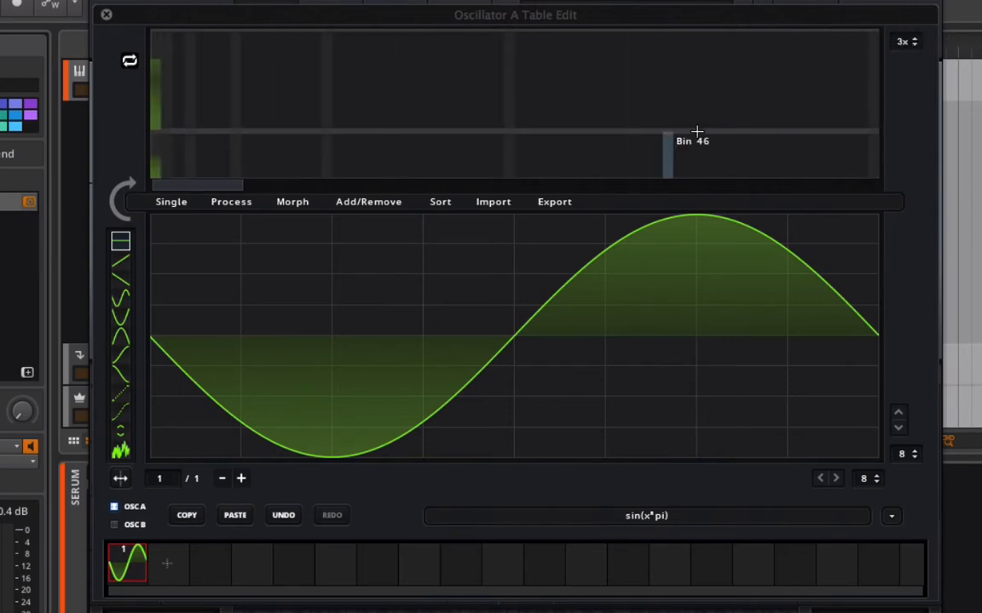
pyautogui.moveTo(907, 42); pyautogui.dragTo(912, 1)
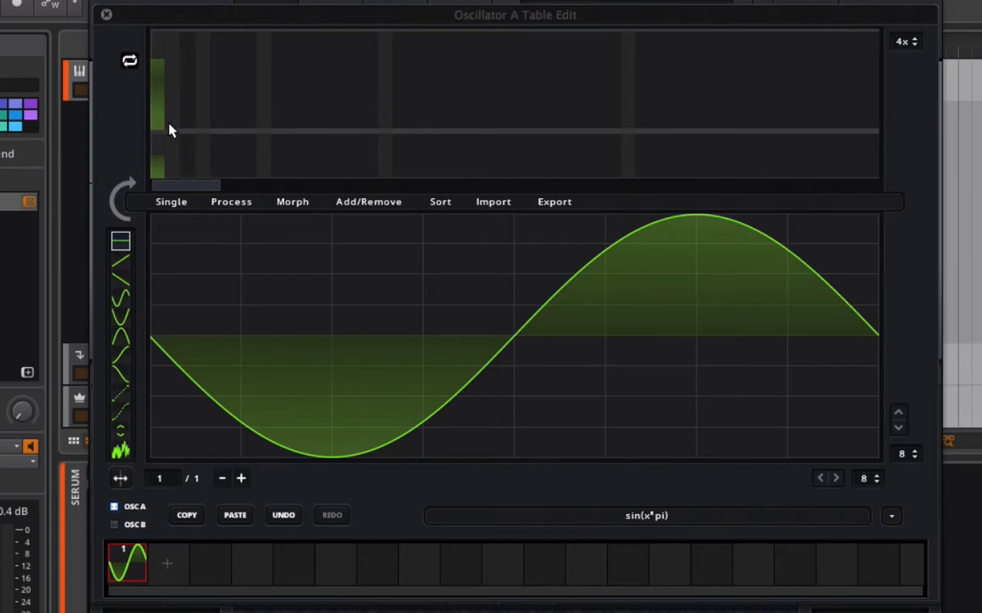
pyautogui.moveTo(156, 161); pyautogui.dragTo(157, 163)
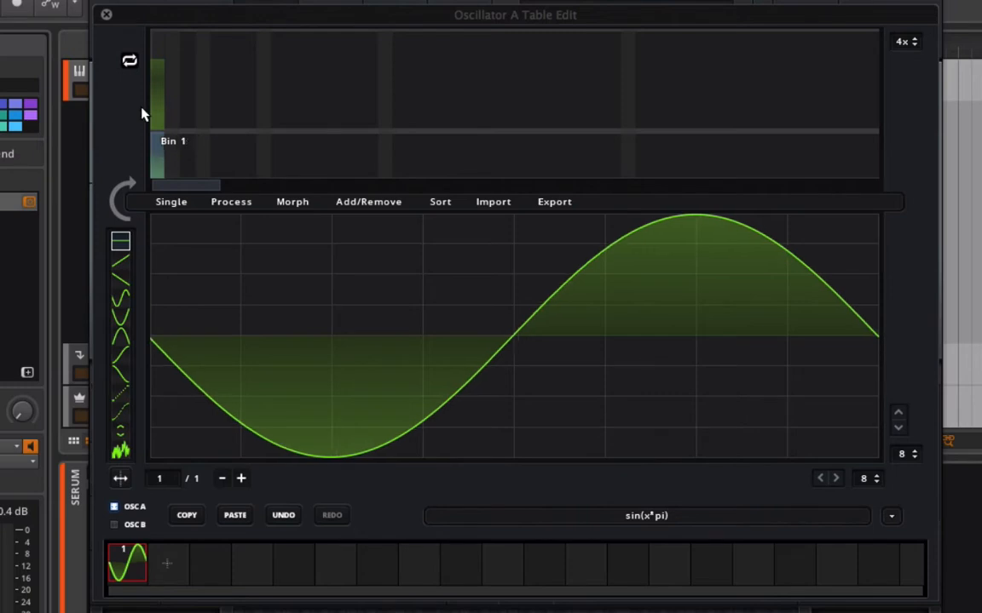
# Check the description of oscillator A's initial phase control outside the wavetable editor, and reopen the editor
pyautogui.click(106, 13)
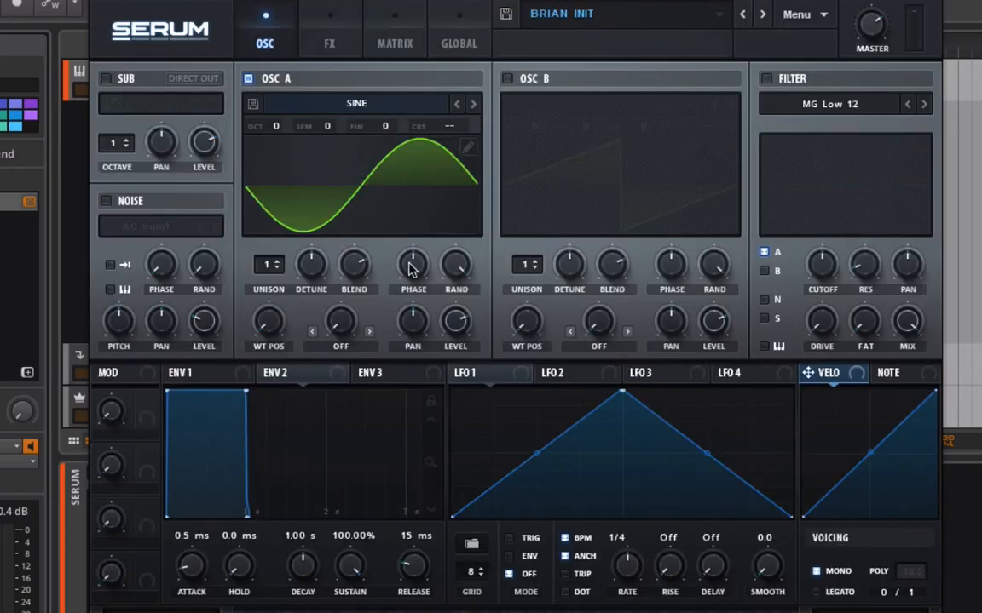
pyautogui.moveTo(411, 267)
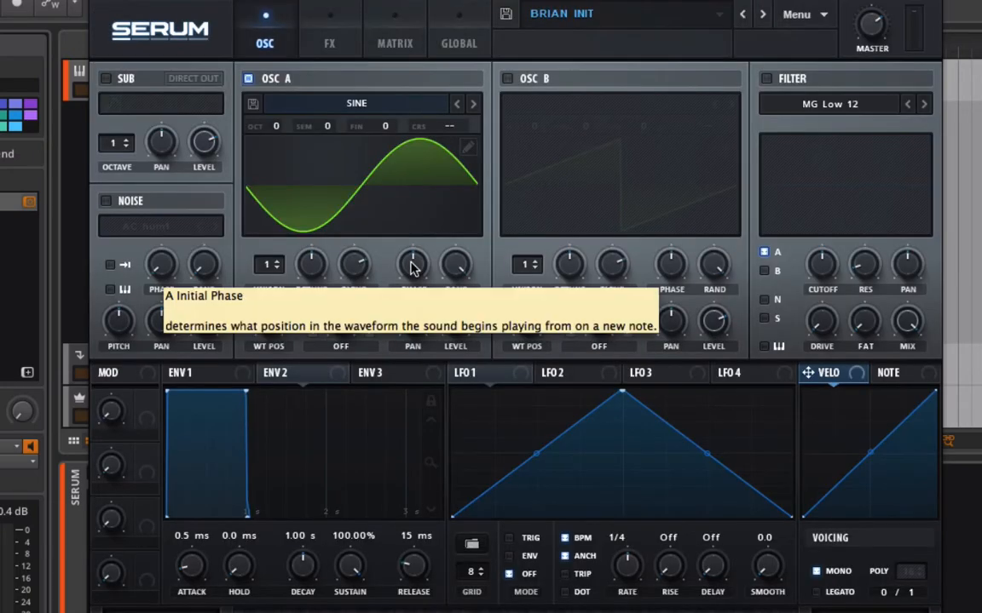
pyautogui.click(468, 148)
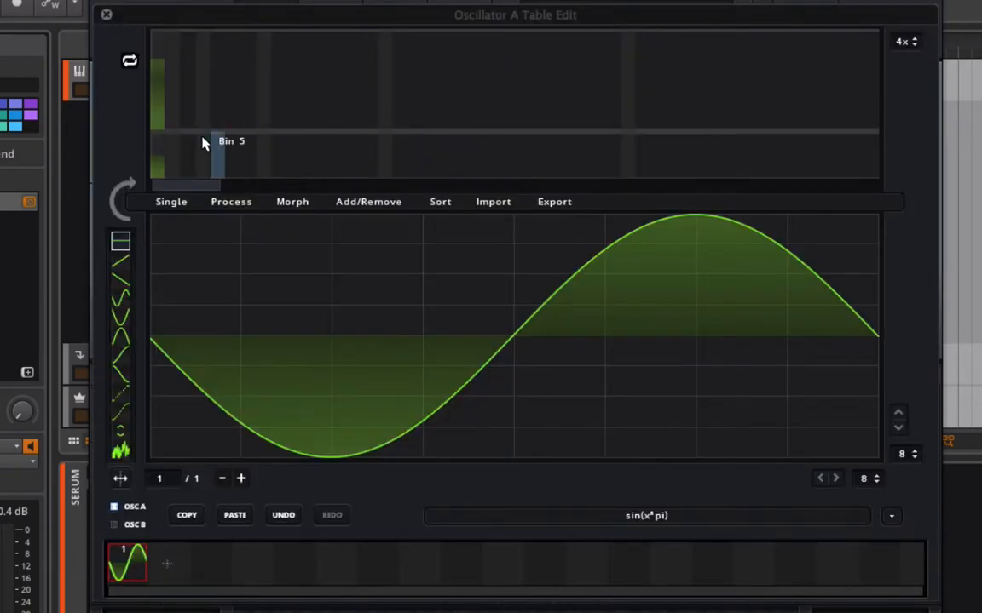
# Shift bin 1's phase to invert the sine wave and back, and inspect the formula without changing it
pyautogui.moveTo(156, 151); pyautogui.dragTo(157, 320)
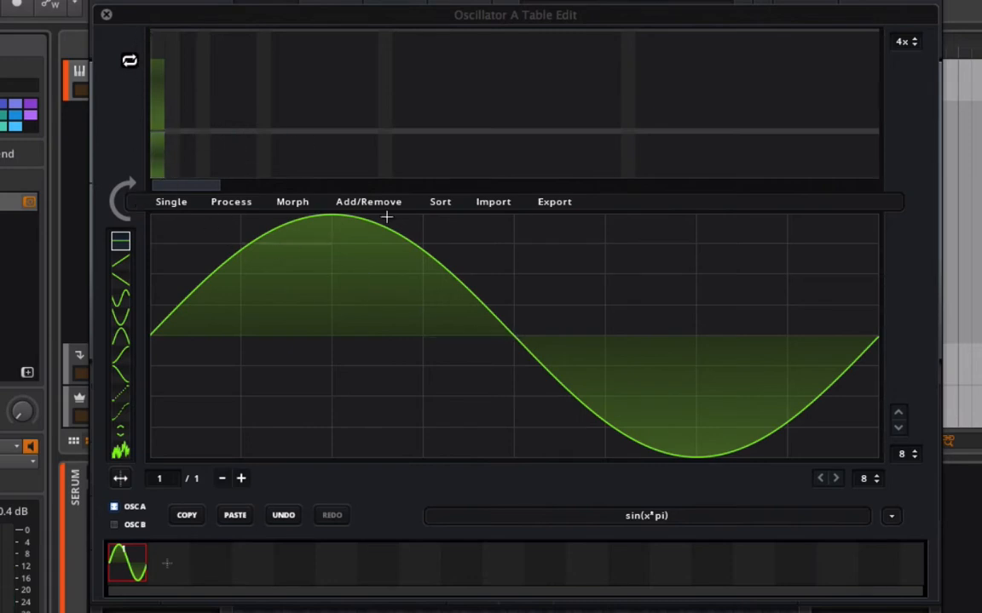
pyautogui.moveTo(149, 139); pyautogui.dragTo(158, 162)
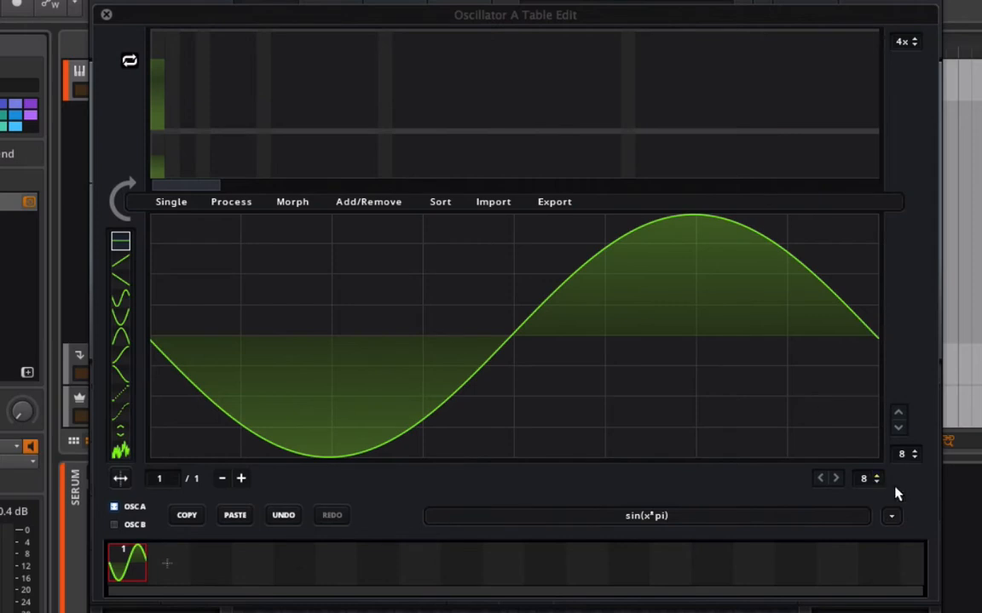
pyautogui.click(655, 522)
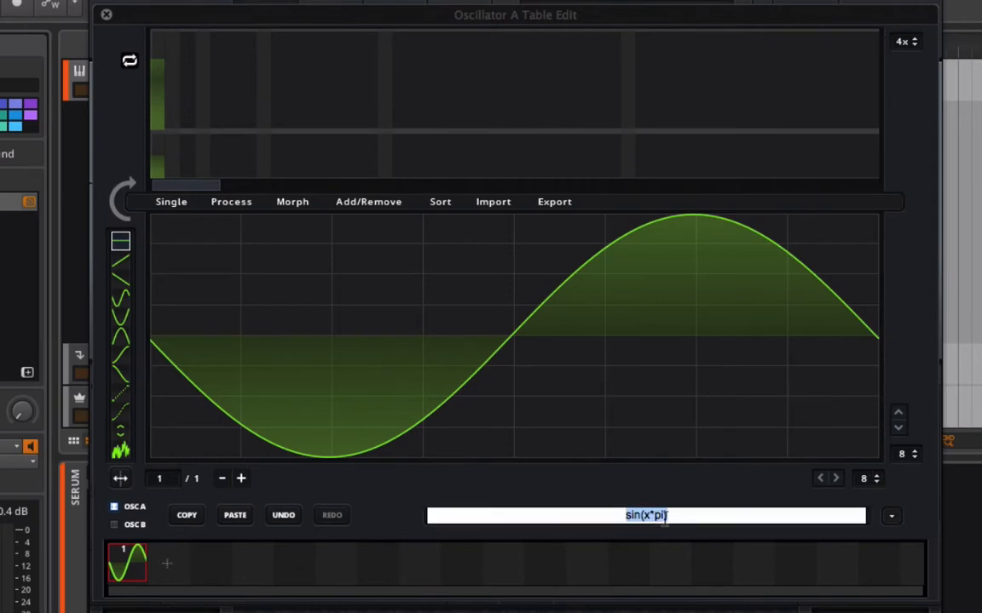
pyautogui.click(918, 512)
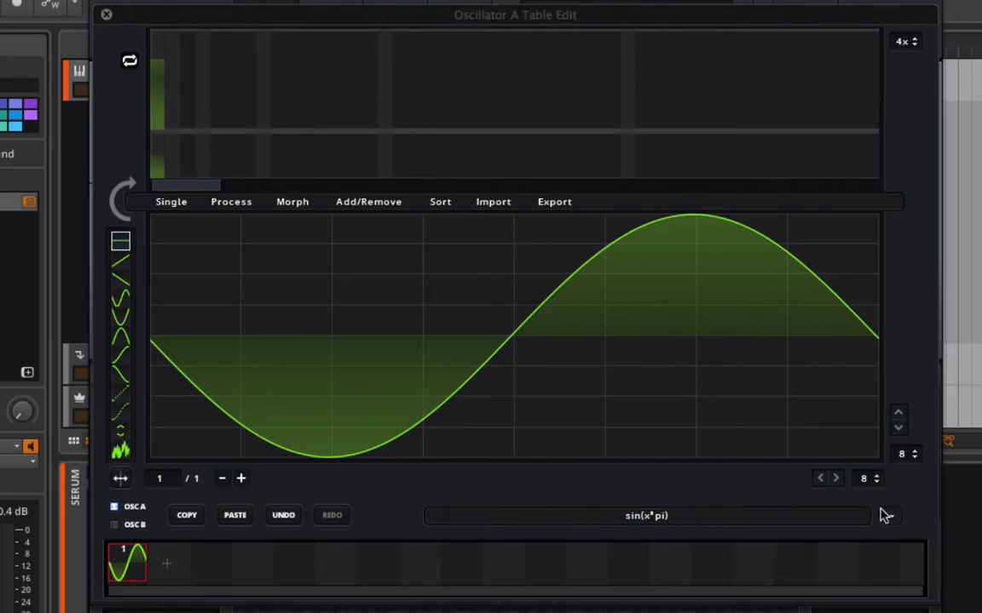
# Apply the "just saw" formula preset to frame 1, regenerate its harmonic spectrum from the waveform and review the full range of bins
pyautogui.click(892, 520)
pyautogui.moveTo(908, 540)
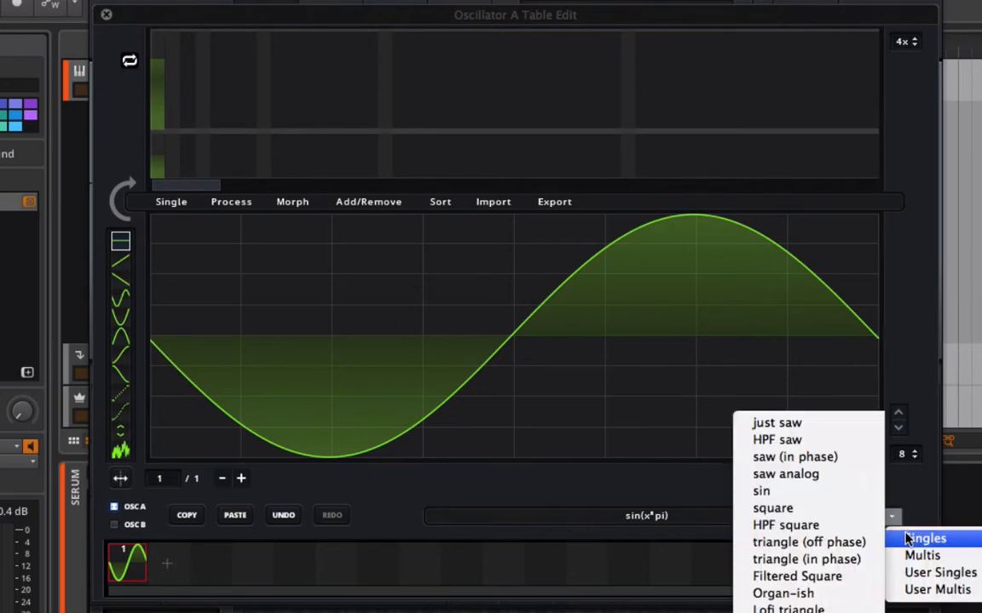
pyautogui.click(790, 423)
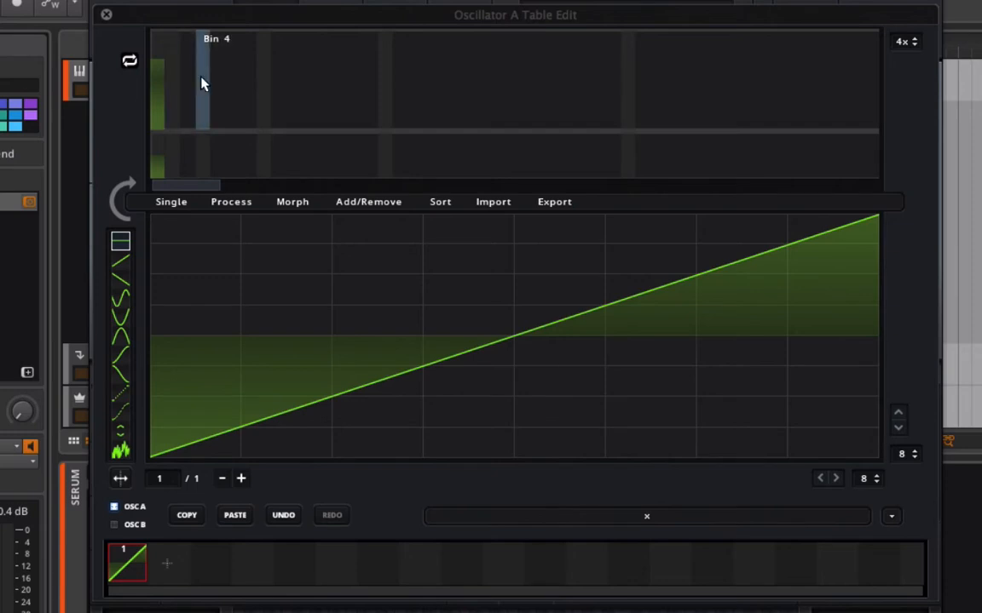
pyautogui.click(123, 199)
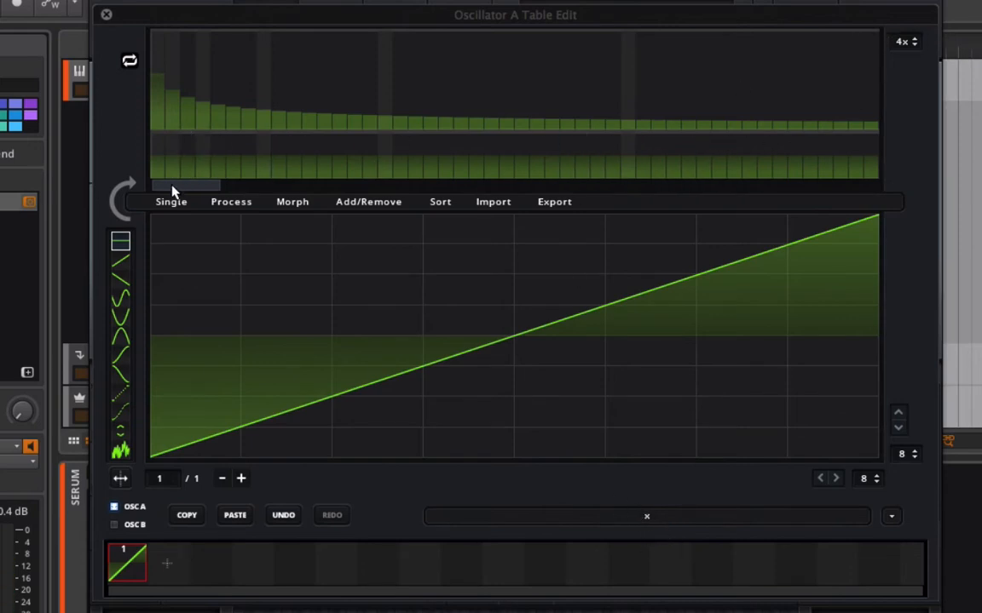
pyautogui.moveTo(171, 189); pyautogui.dragTo(859, 142)
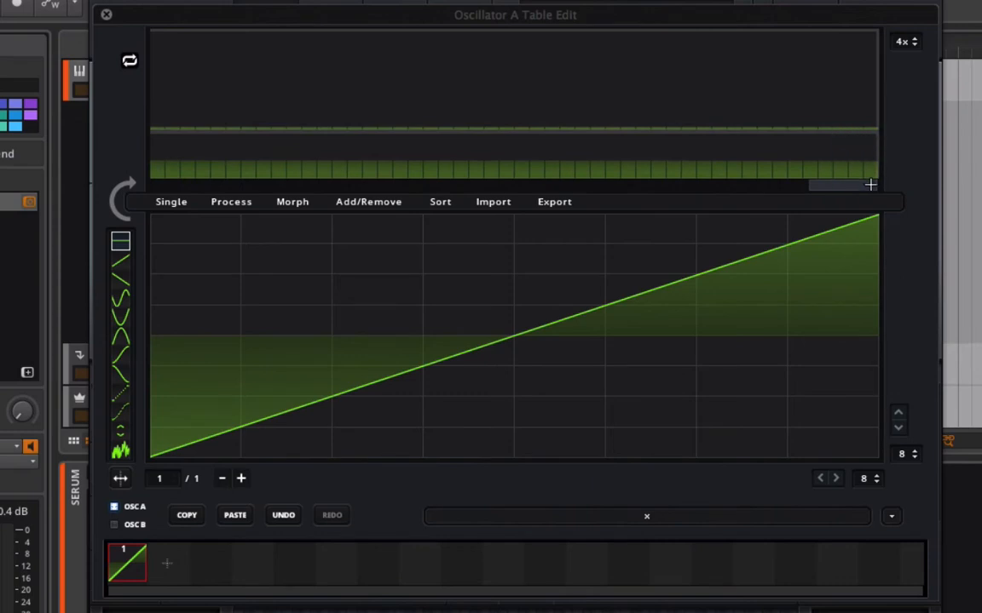
pyautogui.moveTo(862, 186); pyautogui.dragTo(128, 175)
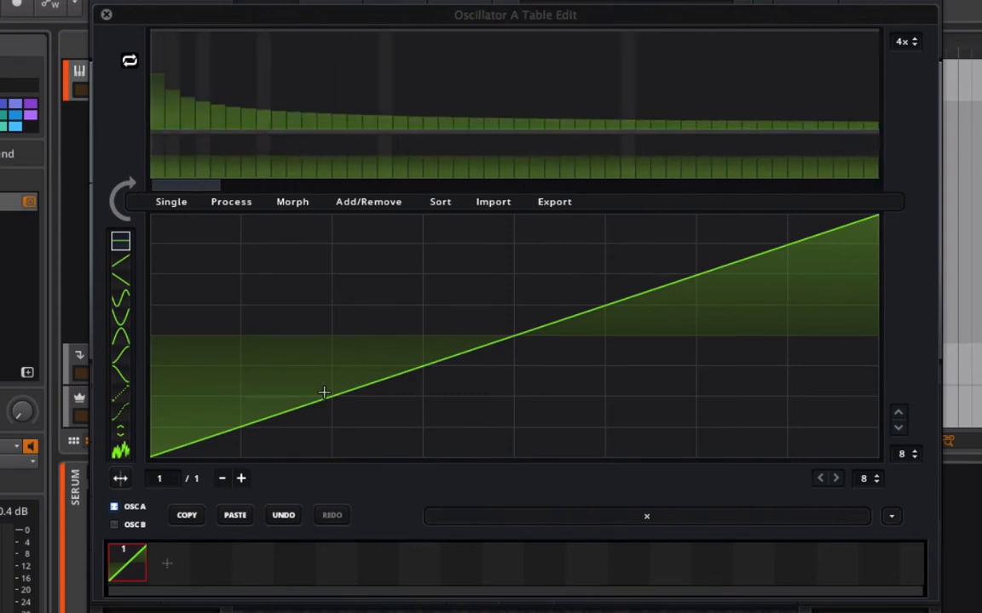
# Apply the square formula preset, sign(x), to frame 1 and regenerate its harmonic spectrum from the waveform
pyautogui.click(891, 518)
pyautogui.moveTo(940, 540)
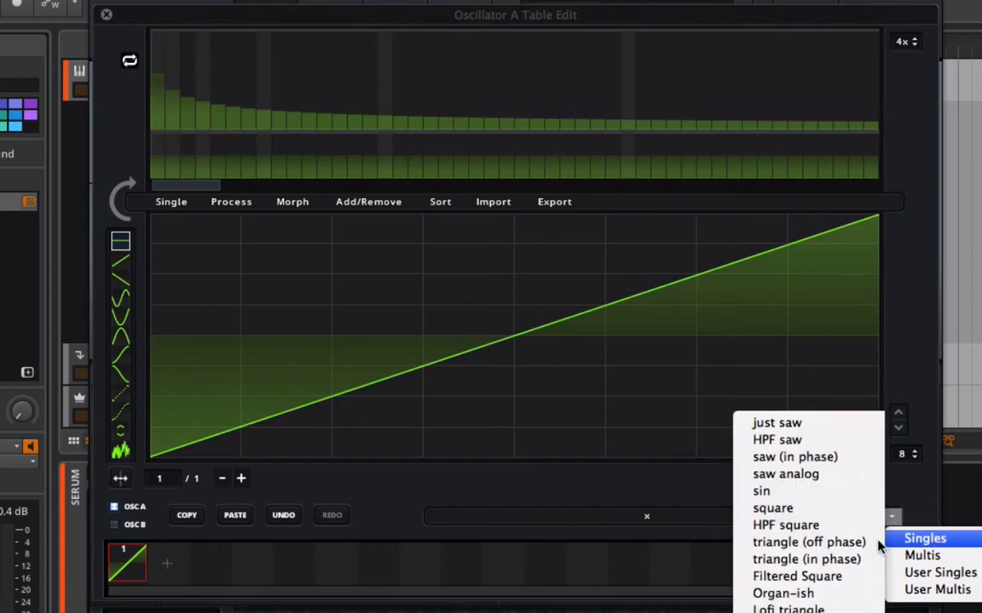
pyautogui.click(820, 509)
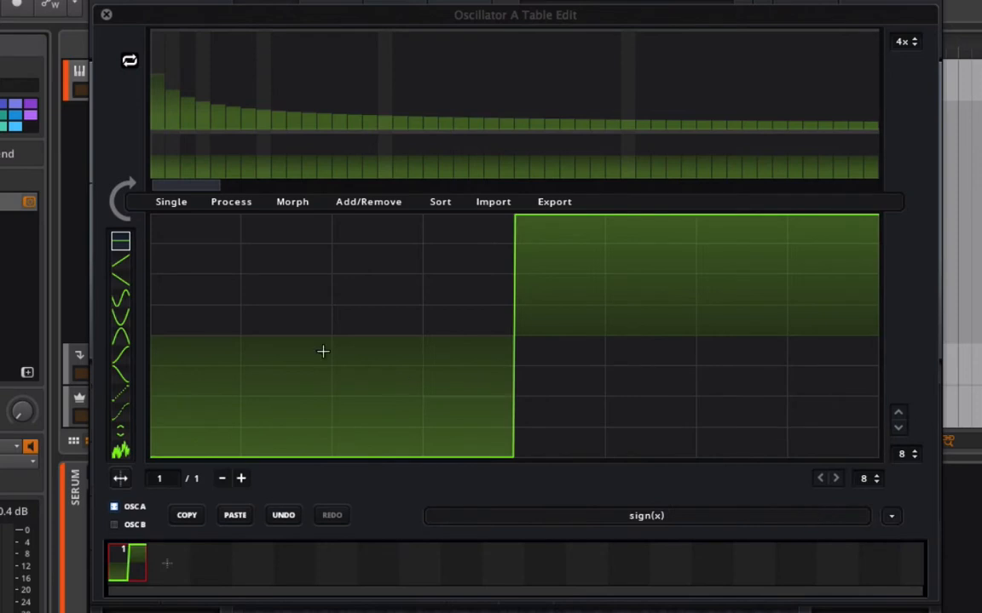
pyautogui.click(122, 196)
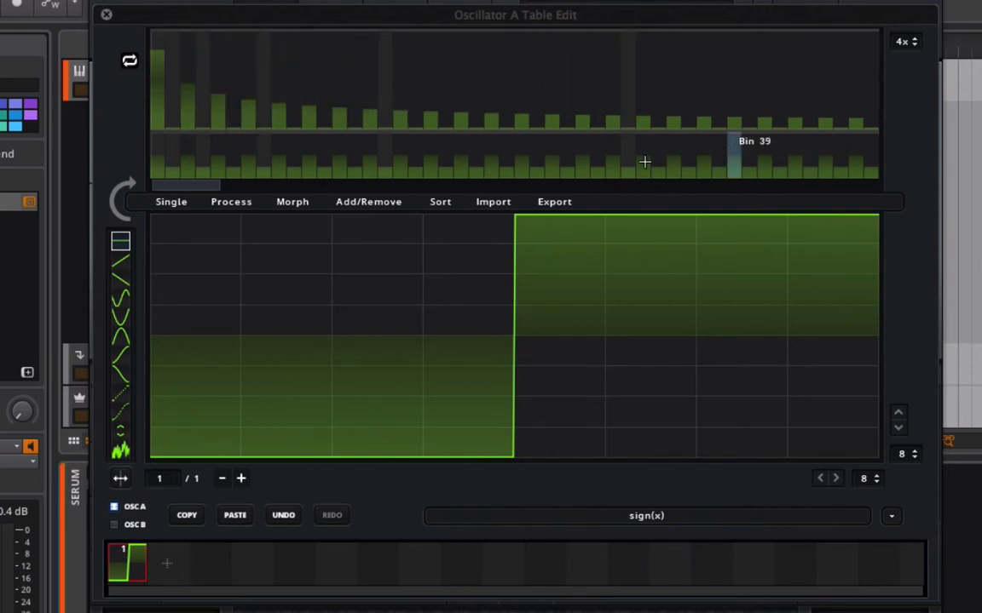
pyautogui.moveTo(158, 186); pyautogui.dragTo(65, 150)
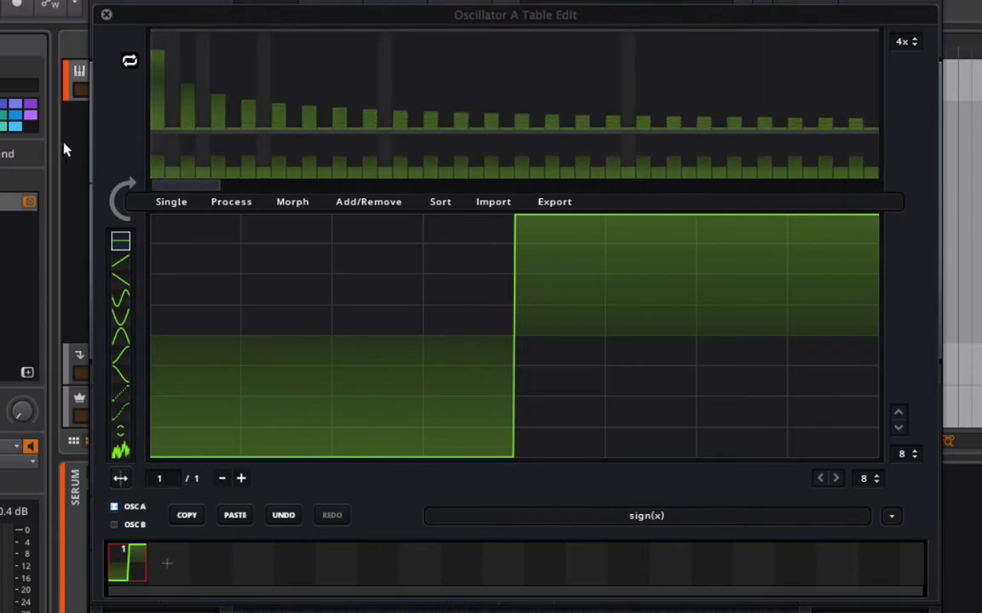
# Apply the "triangle (in phase)" formula preset to frame 1 and regenerate its harmonic spectrum from the waveform
pyautogui.click(891, 515)
pyautogui.moveTo(923, 540)
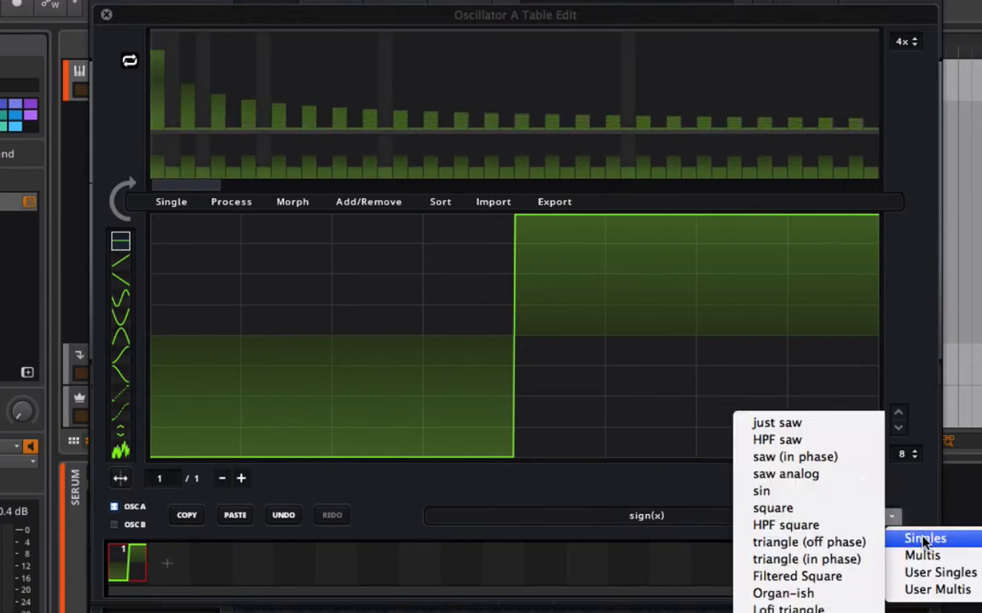
pyautogui.click(818, 559)
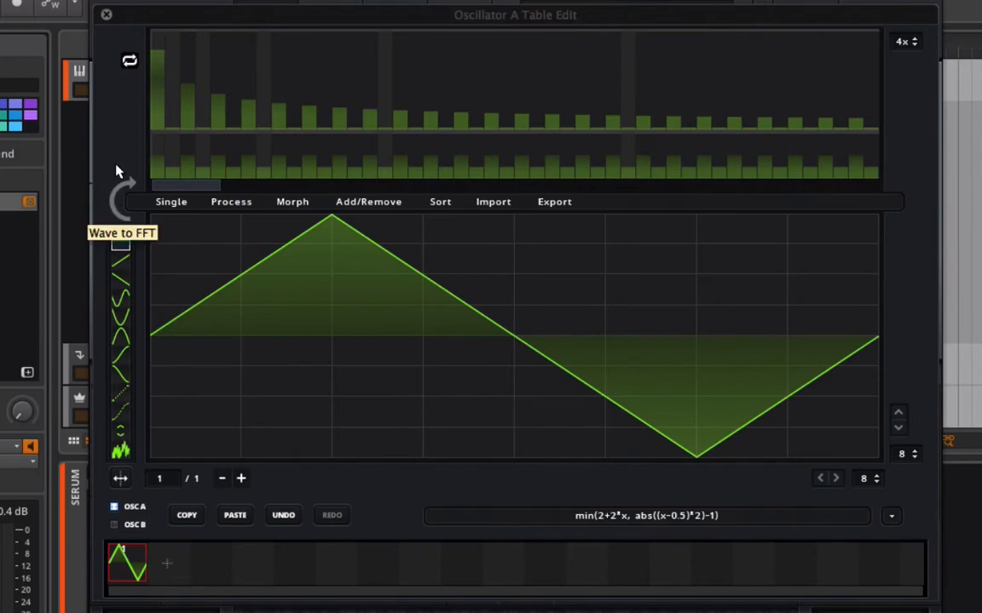
pyautogui.click(122, 190)
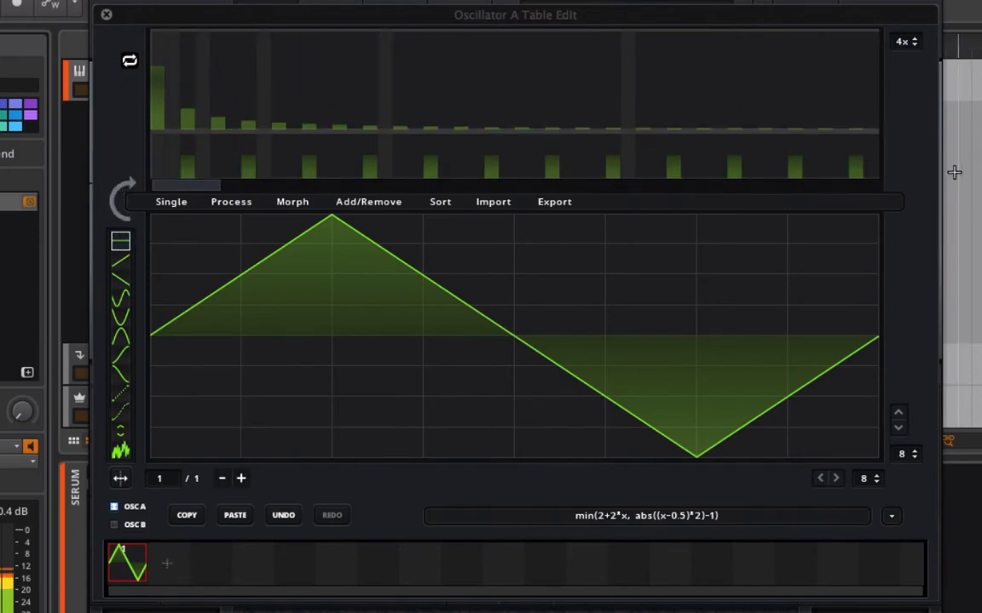
pyautogui.click(891, 516)
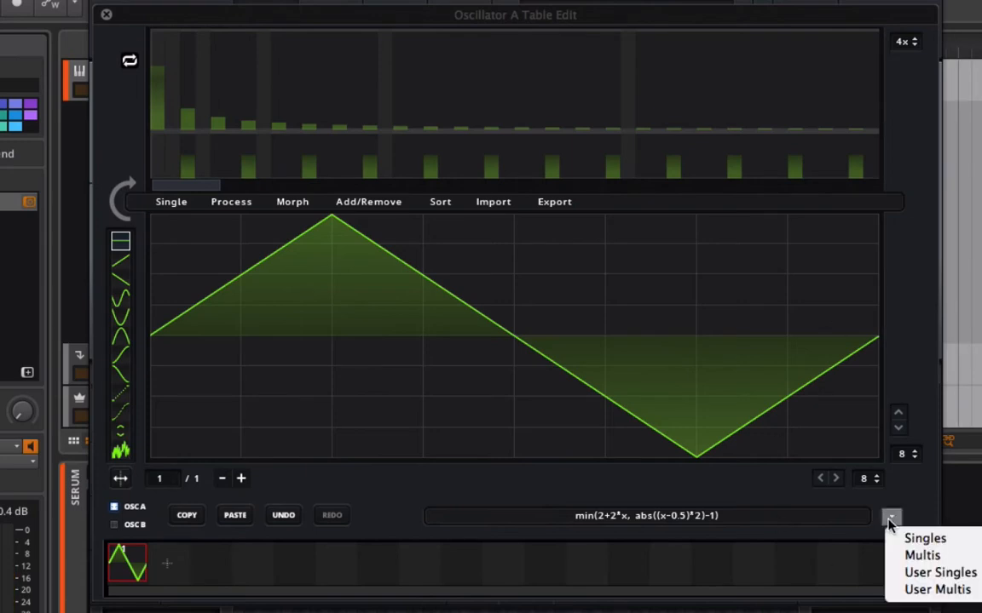
pyautogui.moveTo(925, 543)
pyautogui.click(541, 39)
pyautogui.moveTo(446, 38); pyautogui.dragTo(443, 142)
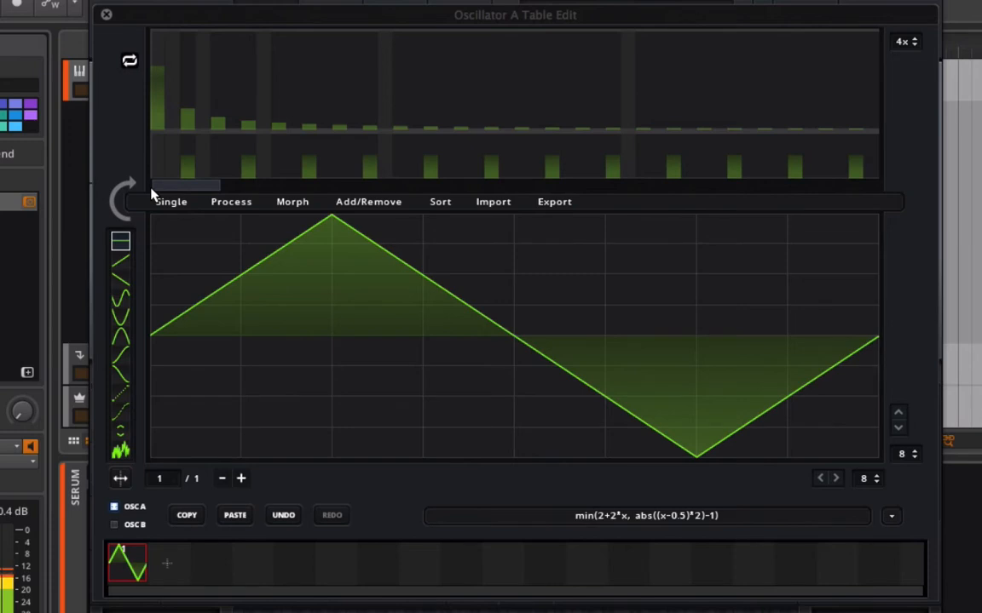
pyautogui.moveTo(189, 189)
pyautogui.mouseDown()
pyautogui.moveTo(197, 189)
pyautogui.moveTo(181, 193)
pyautogui.mouseUp()
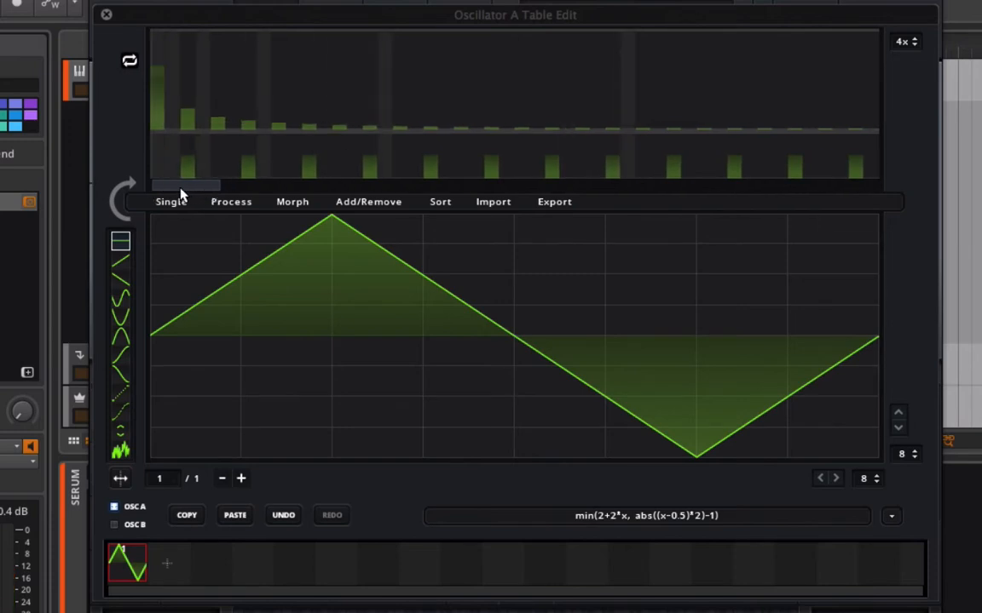
# Restrict magnitude drawing to even harmonics only, add a small amount of bin 22 and shift its phase
pyautogui.rightClick(285, 62)
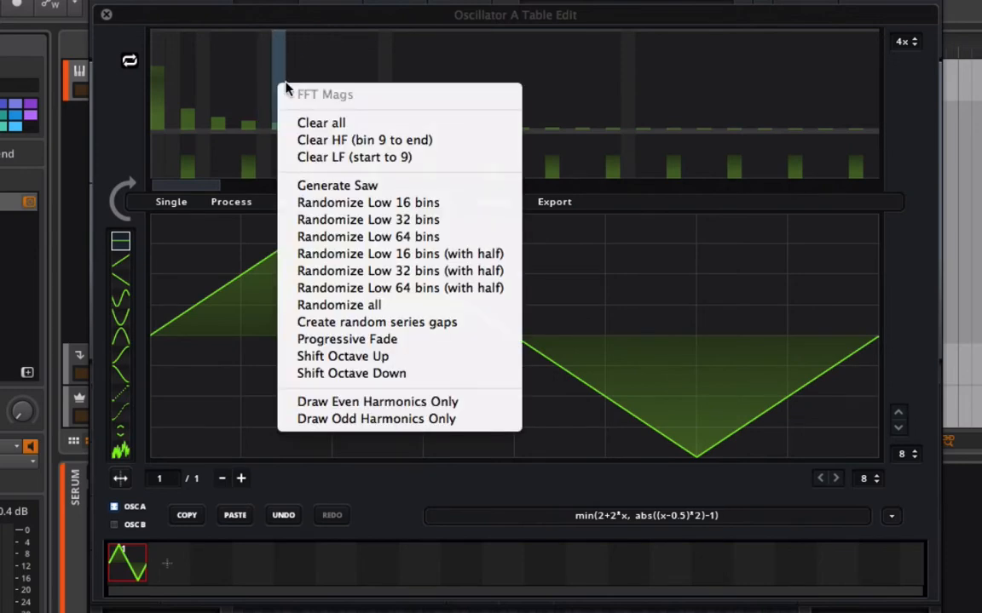
pyautogui.click(354, 402)
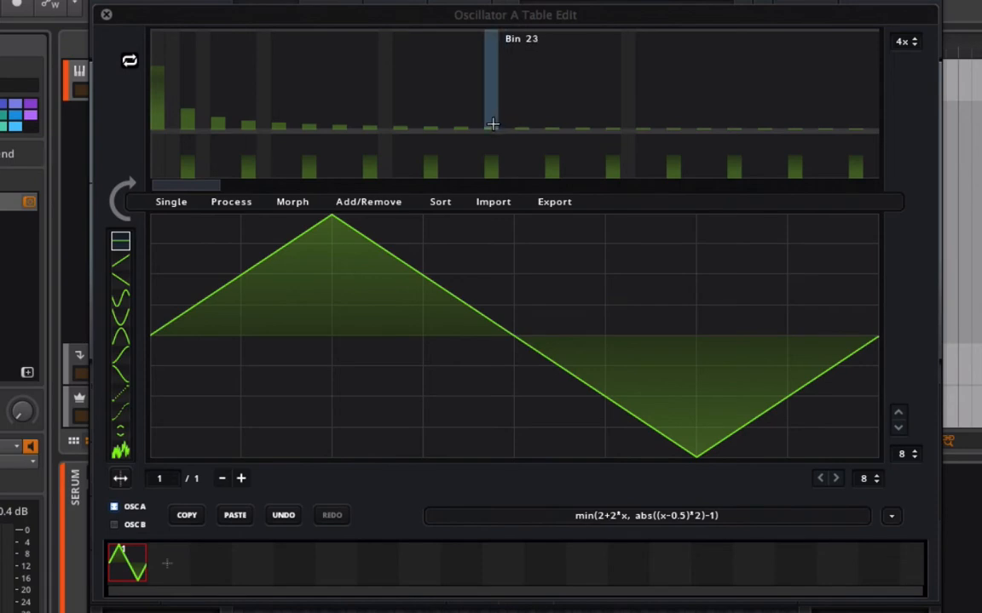
pyautogui.moveTo(491, 107)
pyautogui.mouseDown()
pyautogui.moveTo(495, 134)
pyautogui.moveTo(479, 63)
pyautogui.moveTo(478, 107)
pyautogui.mouseUp()
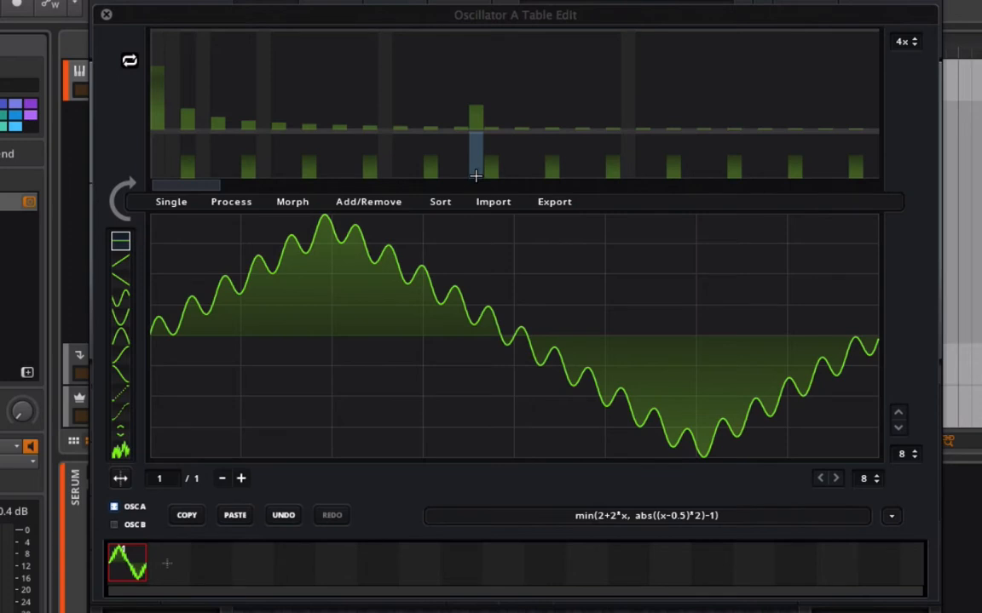
pyautogui.moveTo(475, 175); pyautogui.dragTo(479, 144)
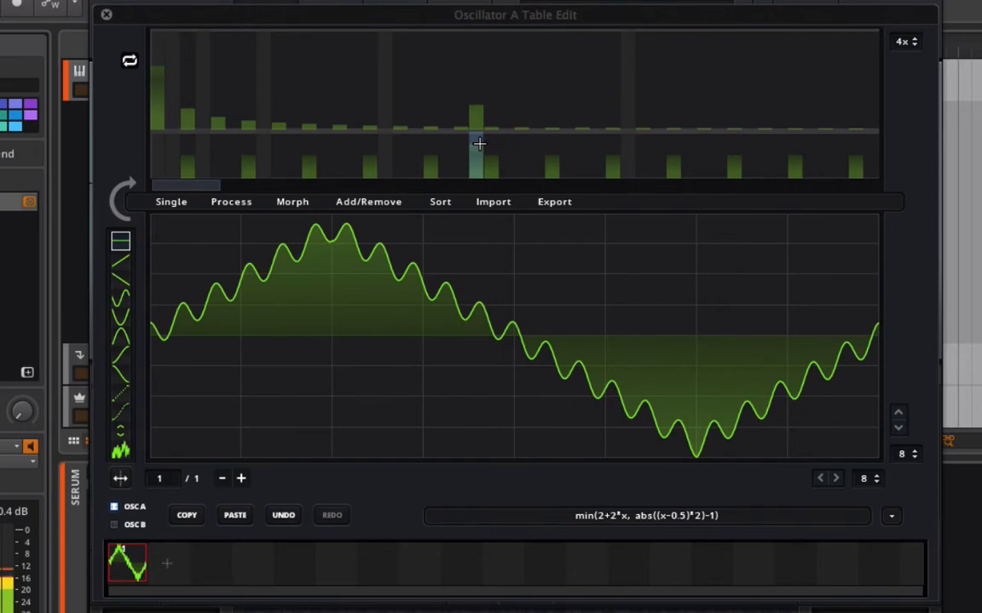
pyautogui.moveTo(474, 115); pyautogui.dragTo(477, 128)
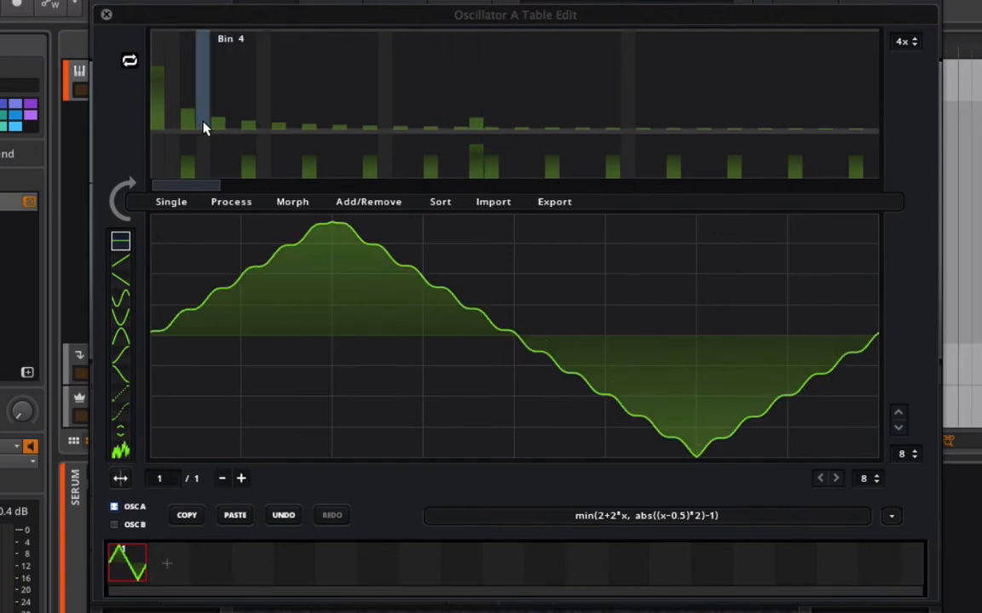
# Add bin 4 at about 40%, some of bin 8, and bin 2 at 13%, and shift the phases of all three
pyautogui.moveTo(203, 126); pyautogui.dragTo(206, 101)
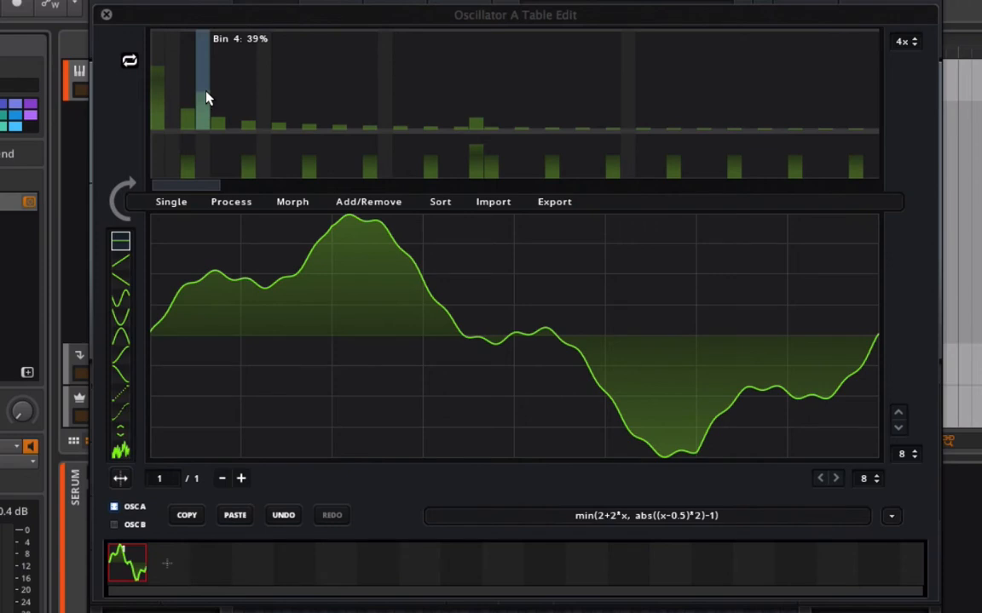
pyautogui.moveTo(207, 98); pyautogui.dragTo(207, 96)
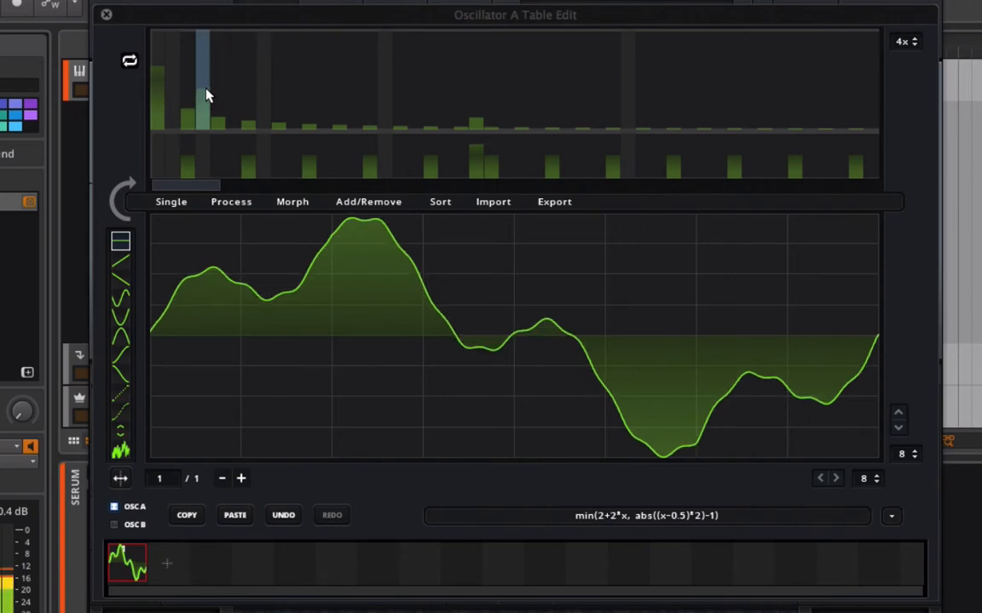
pyautogui.moveTo(269, 124); pyautogui.dragTo(260, 102)
pyautogui.moveTo(264, 162); pyautogui.dragTo(260, 142)
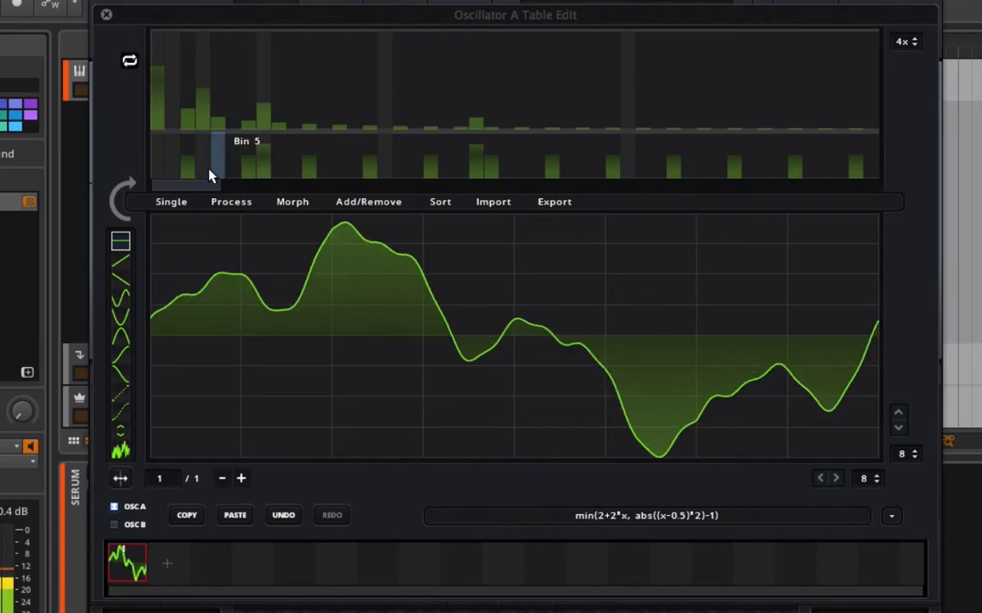
pyautogui.moveTo(202, 166); pyautogui.dragTo(205, 153)
pyautogui.click(172, 120)
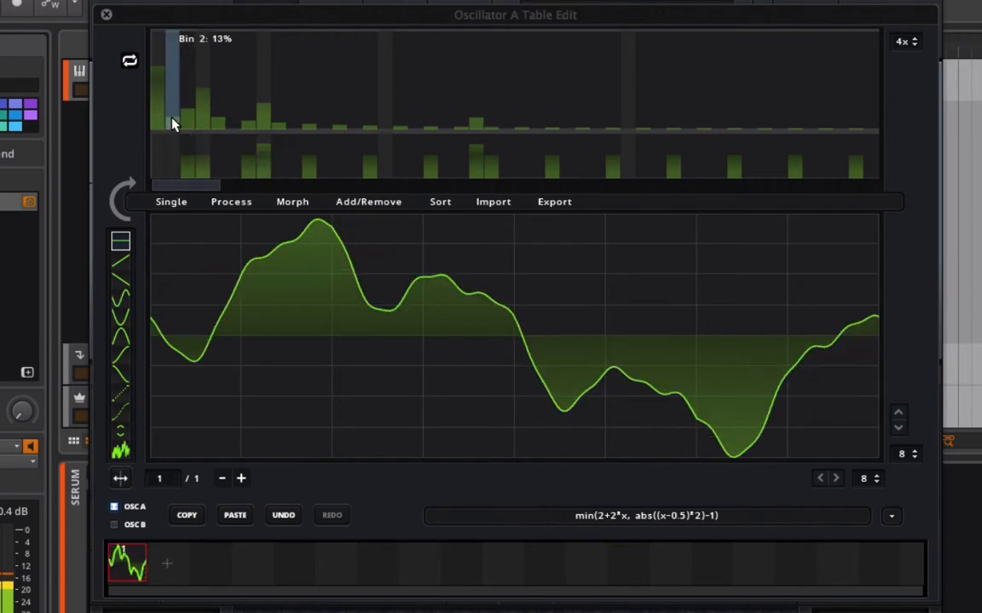
pyautogui.moveTo(174, 181); pyautogui.dragTo(176, 148)
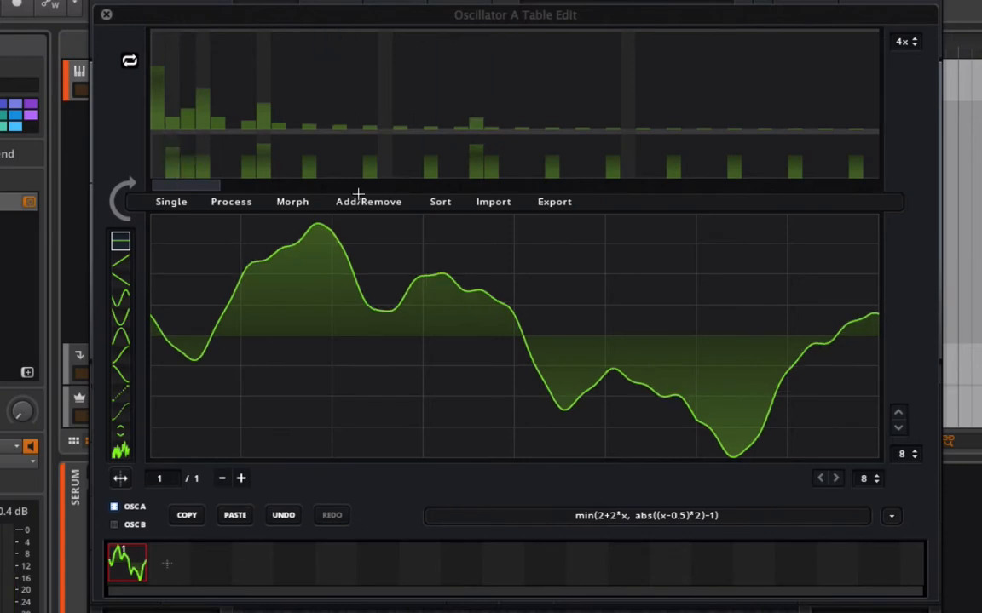
# Add high even harmonics in the upper spectrum, including a small bin 378 and a larger bin 384
pyautogui.moveTo(182, 186); pyautogui.dragTo(673, 171)
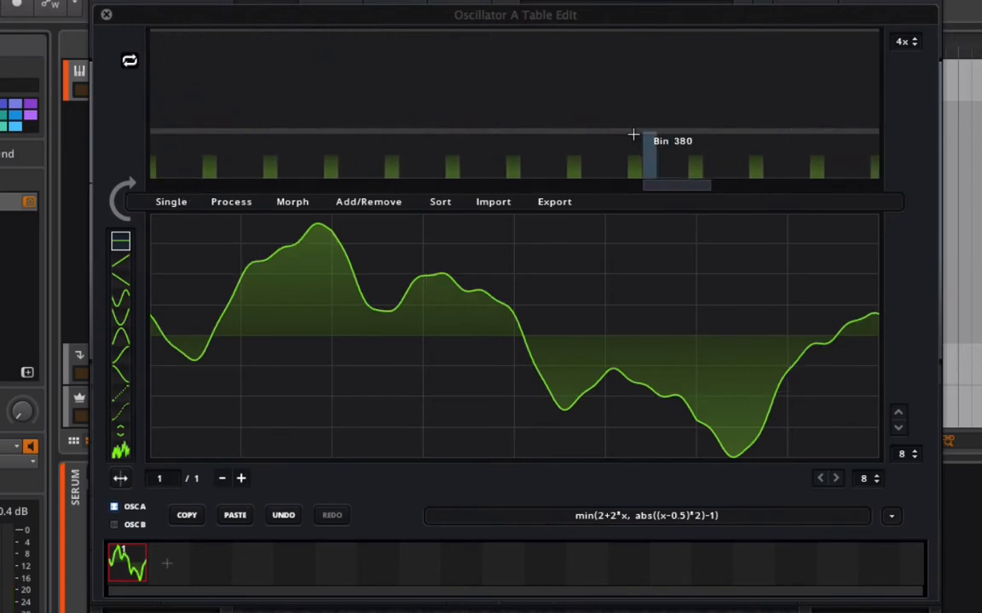
pyautogui.click(618, 124)
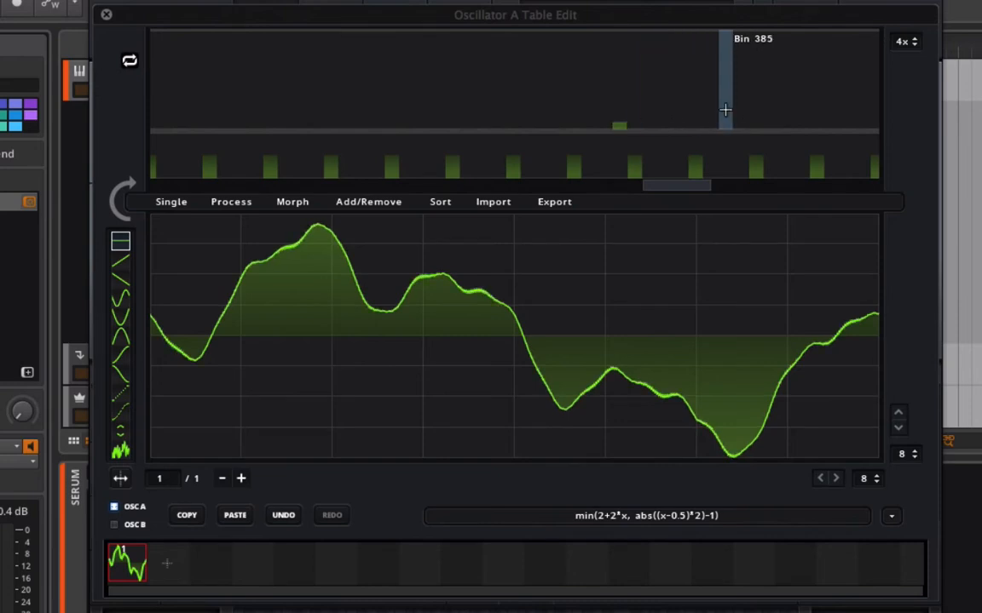
pyautogui.moveTo(714, 118); pyautogui.dragTo(713, 105)
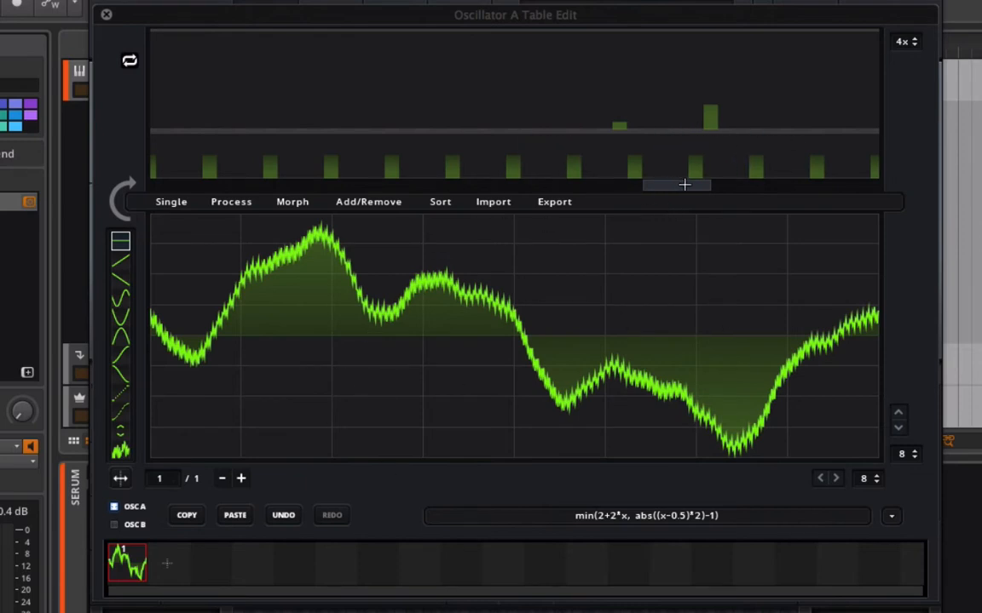
pyautogui.moveTo(671, 184)
pyautogui.mouseDown()
pyautogui.moveTo(645, 185)
pyautogui.moveTo(851, 151)
pyautogui.moveTo(546, 117)
pyautogui.moveTo(484, 126)
pyautogui.moveTo(401, 100)
pyautogui.moveTo(281, 116)
pyautogui.moveTo(218, 100)
pyautogui.moveTo(253, 161)
pyautogui.mouseUp()
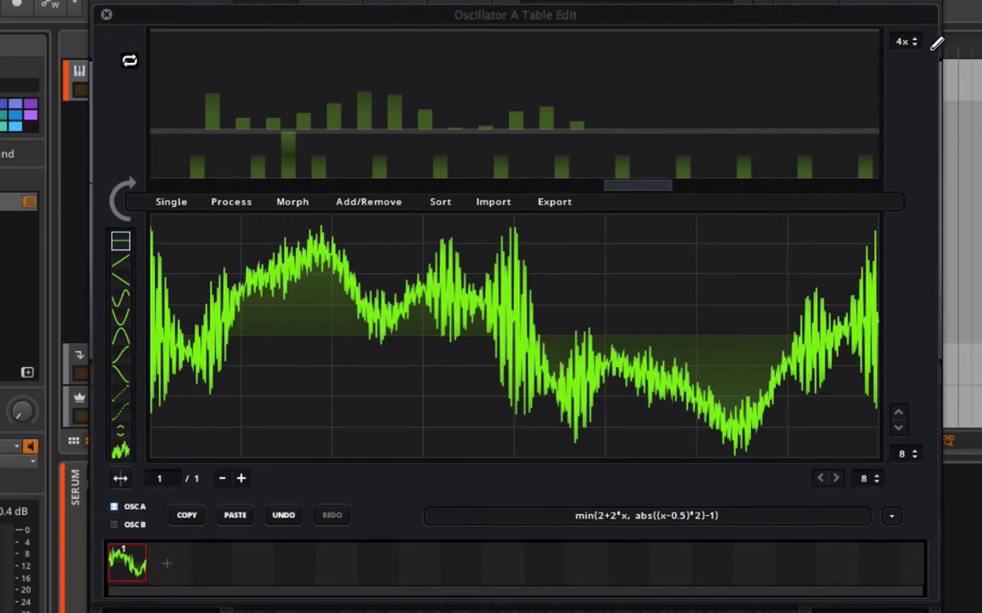
# With the spectrum unzoomed, redraw the upper even harmonics from about bin 220 to bin 437, and normalize the frame's waveform
pyautogui.click(913, 44)
pyautogui.click(914, 44)
pyautogui.click(913, 44)
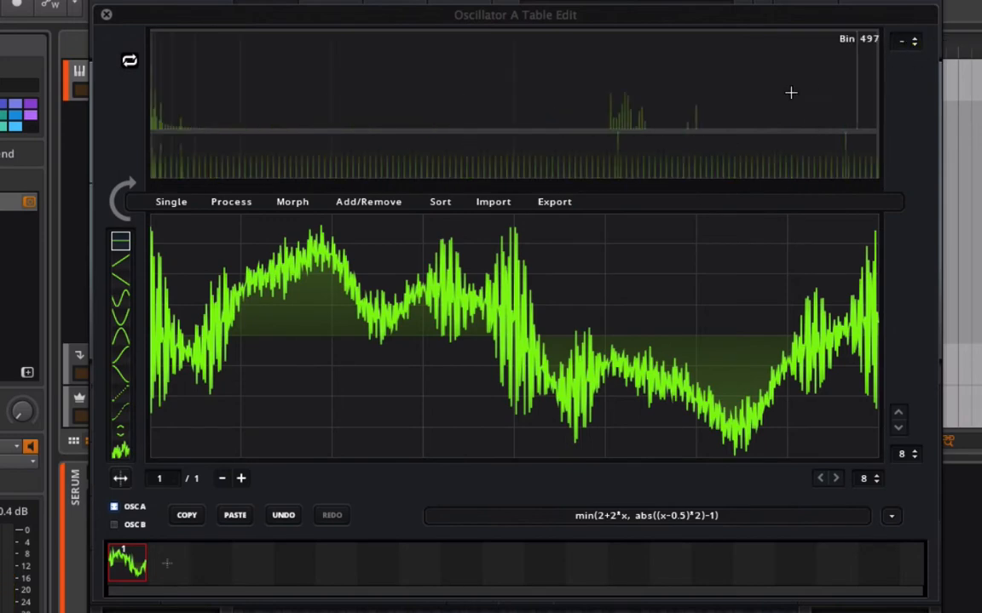
pyautogui.moveTo(705, 136)
pyautogui.mouseDown()
pyautogui.moveTo(571, 131)
pyautogui.moveTo(465, 97)
pyautogui.mouseUp()
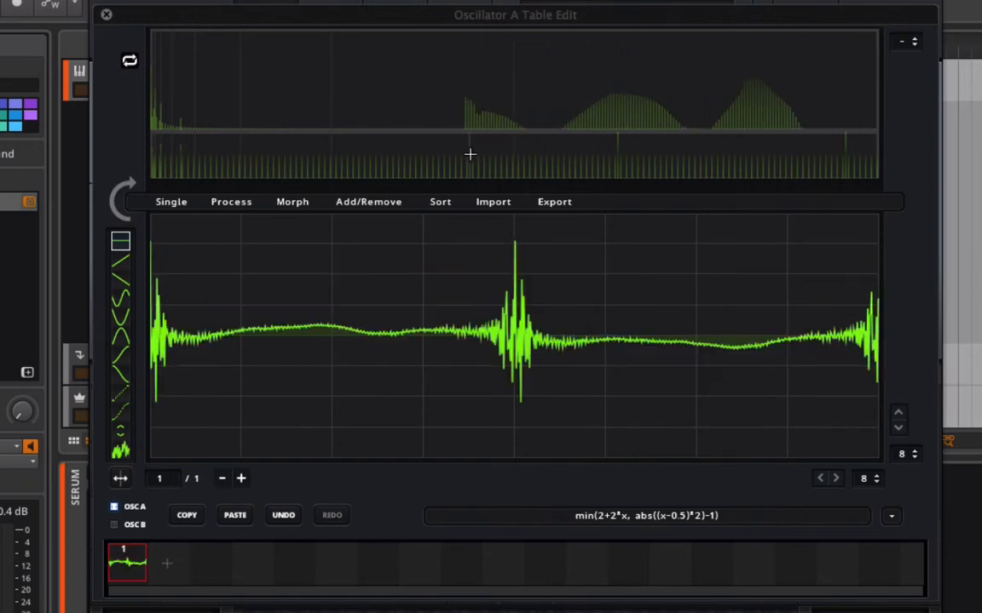
pyautogui.moveTo(468, 106)
pyautogui.mouseDown()
pyautogui.moveTo(753, 137)
pyautogui.moveTo(817, 114)
pyautogui.moveTo(814, 126)
pyautogui.moveTo(843, 126)
pyautogui.moveTo(471, 100)
pyautogui.moveTo(464, 114)
pyautogui.moveTo(682, 125)
pyautogui.moveTo(602, 120)
pyautogui.mouseUp()
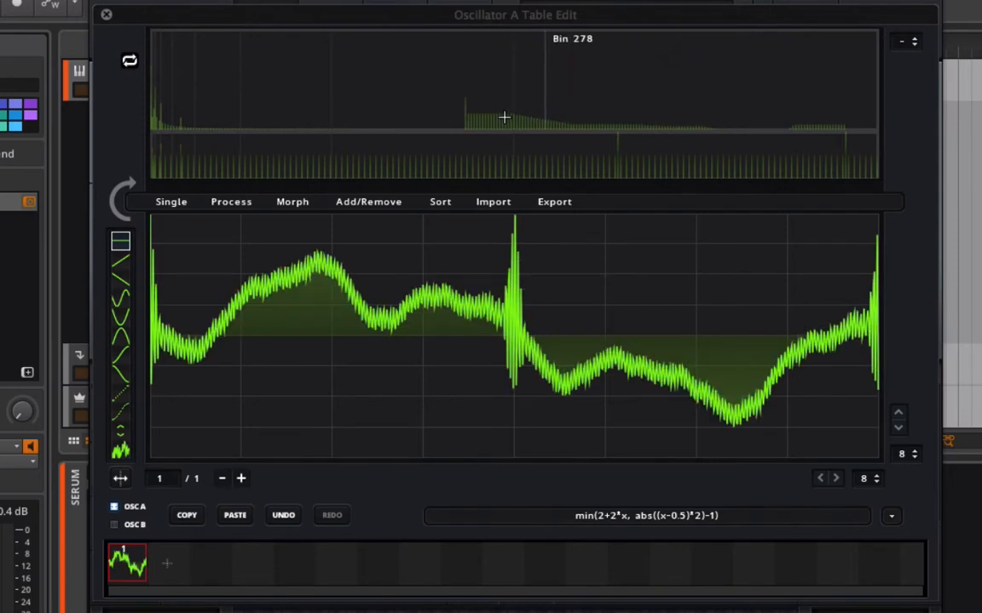
pyautogui.moveTo(500, 120)
pyautogui.mouseDown()
pyautogui.moveTo(462, 129)
pyautogui.moveTo(622, 103)
pyautogui.moveTo(767, 114)
pyautogui.mouseUp()
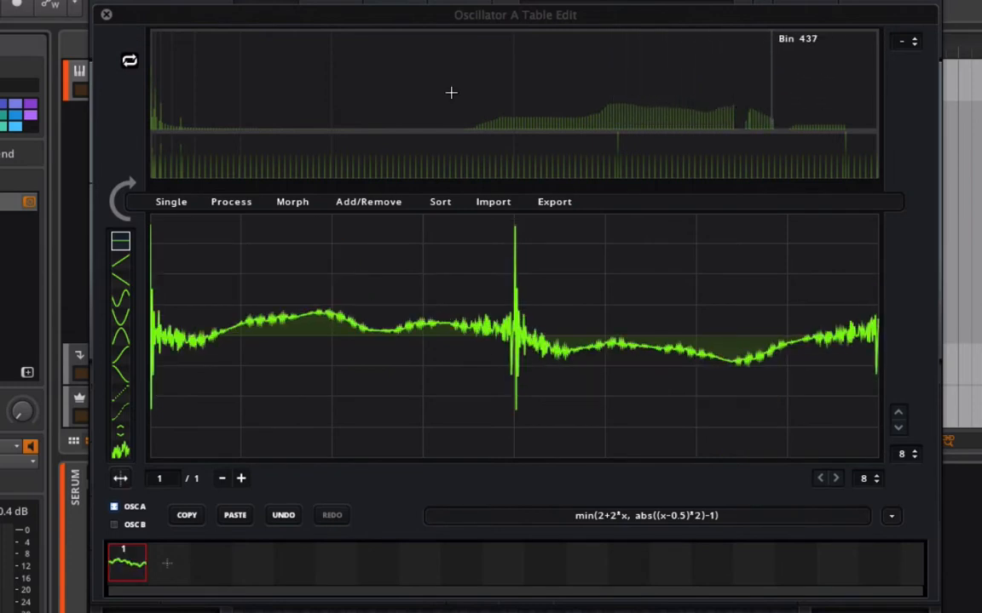
pyautogui.click(170, 202)
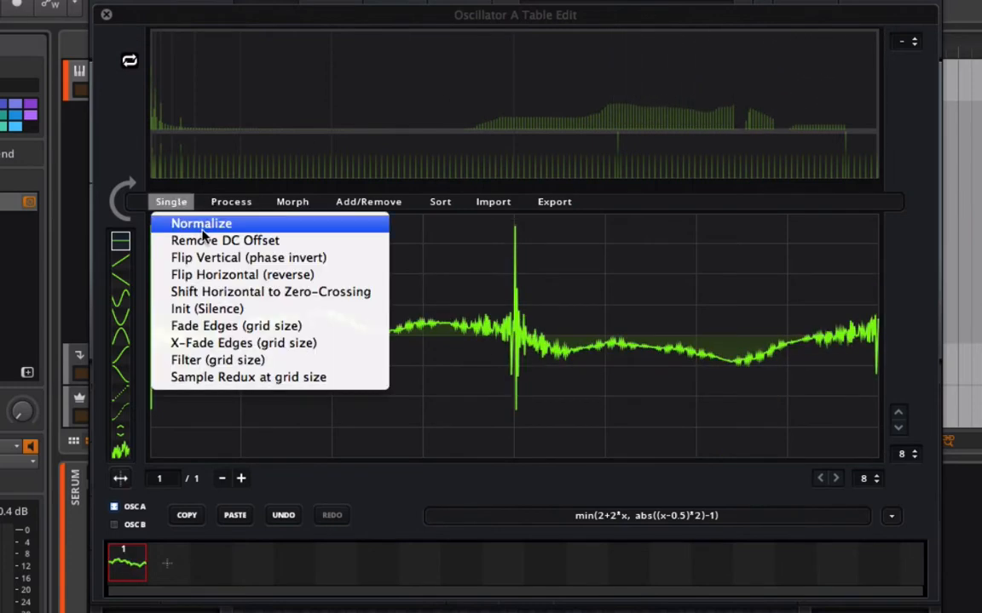
pyautogui.click(210, 225)
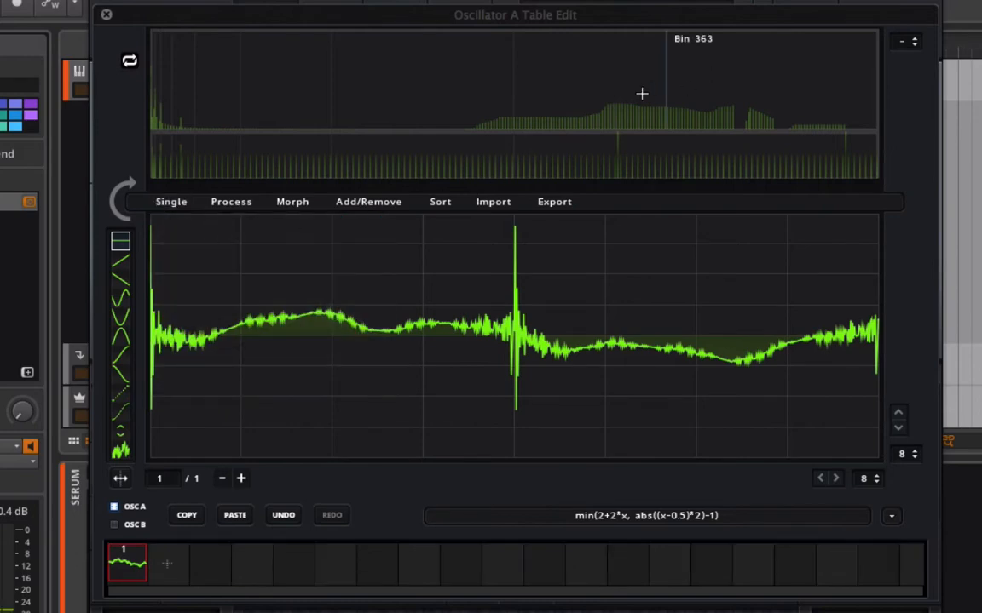
# Reshape the upper even harmonics into a lower, tapering contour and draw a tall block of even harmonics from about bin 34 to bin 74
pyautogui.moveTo(647, 113)
pyautogui.mouseDown()
pyautogui.moveTo(725, 125)
pyautogui.moveTo(564, 127)
pyautogui.mouseUp()
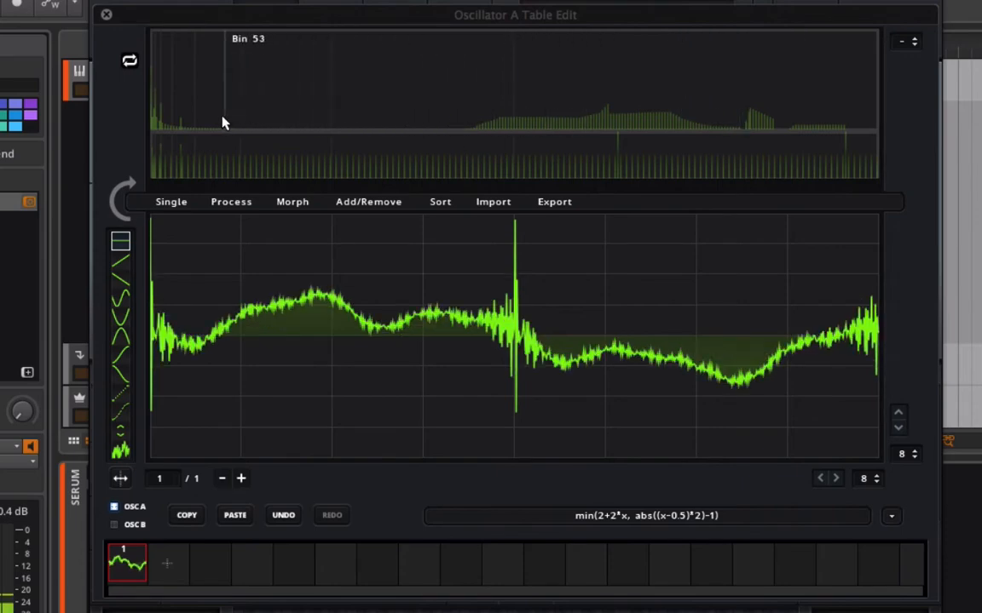
pyautogui.click(213, 92)
pyautogui.moveTo(236, 106)
pyautogui.mouseDown()
pyautogui.moveTo(254, 88)
pyautogui.moveTo(203, 84)
pyautogui.mouseUp()
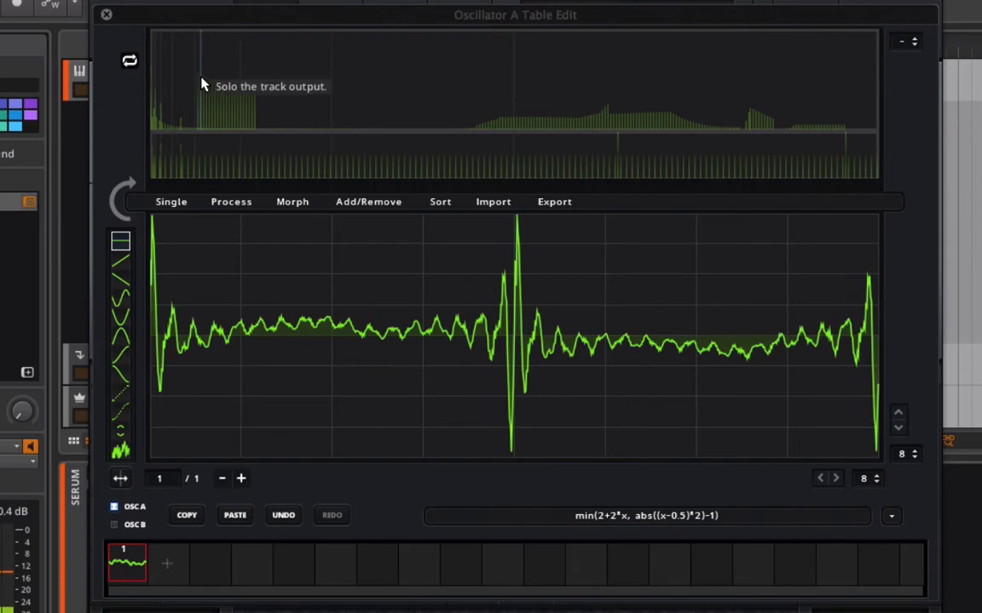
pyautogui.click(895, 518)
pyautogui.moveTo(914, 540)
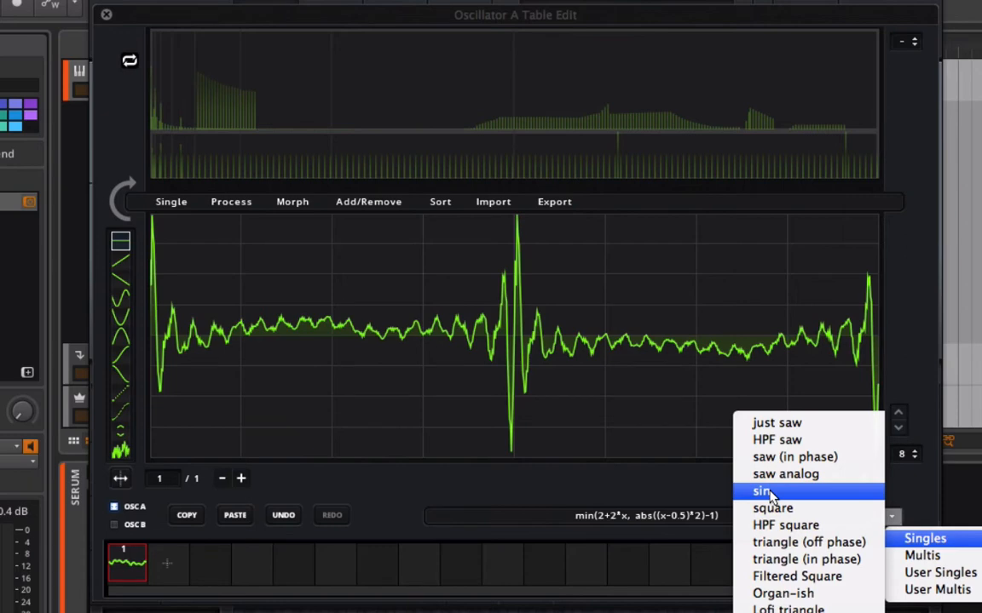
pyautogui.click(432, 90)
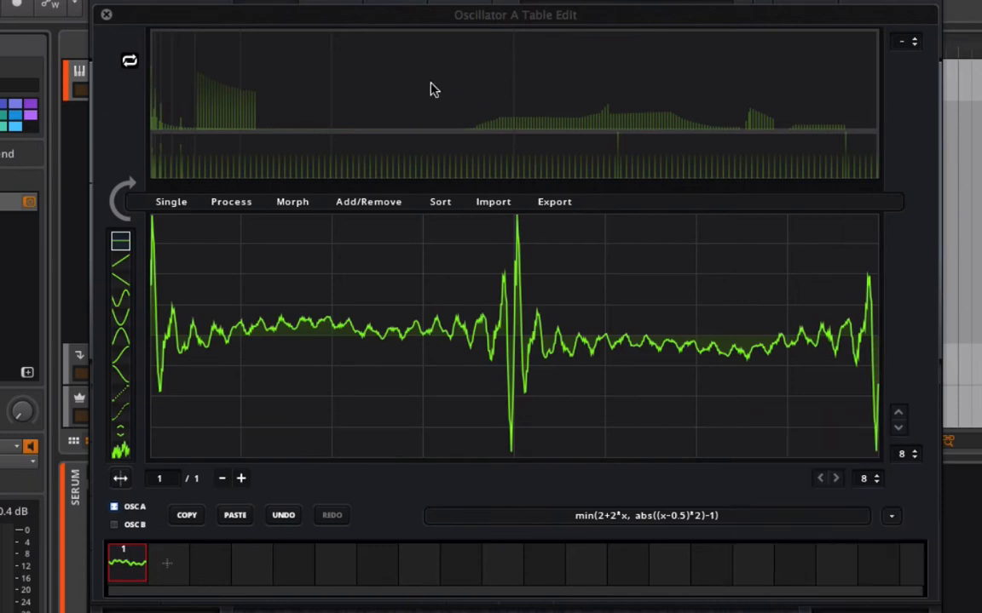
# Randomize all FFT magnitudes and clear the high frequencies from bin 414 to the end
pyautogui.rightClick(292, 86)
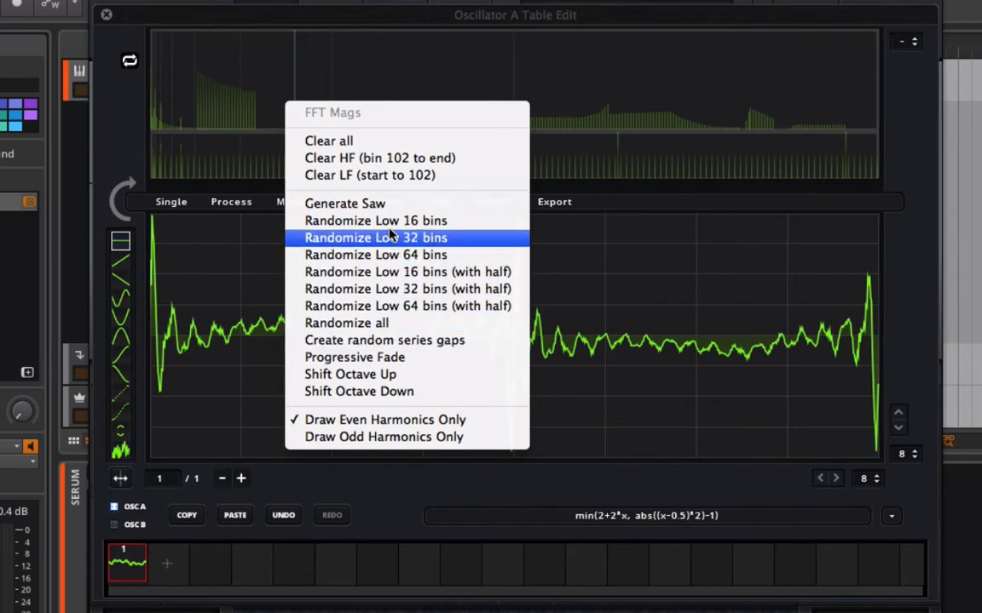
pyautogui.click(371, 324)
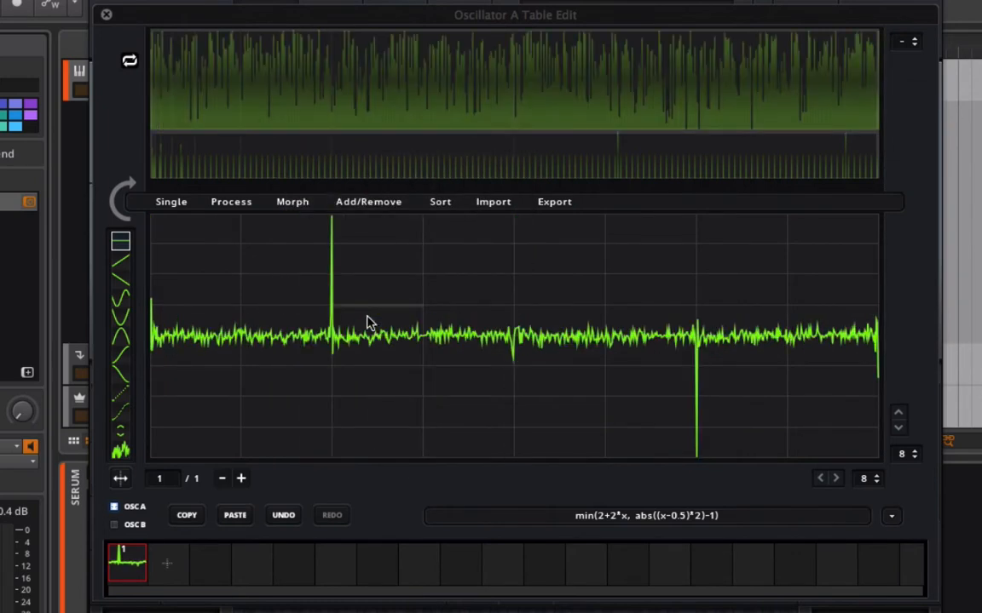
pyautogui.rightClick(740, 75)
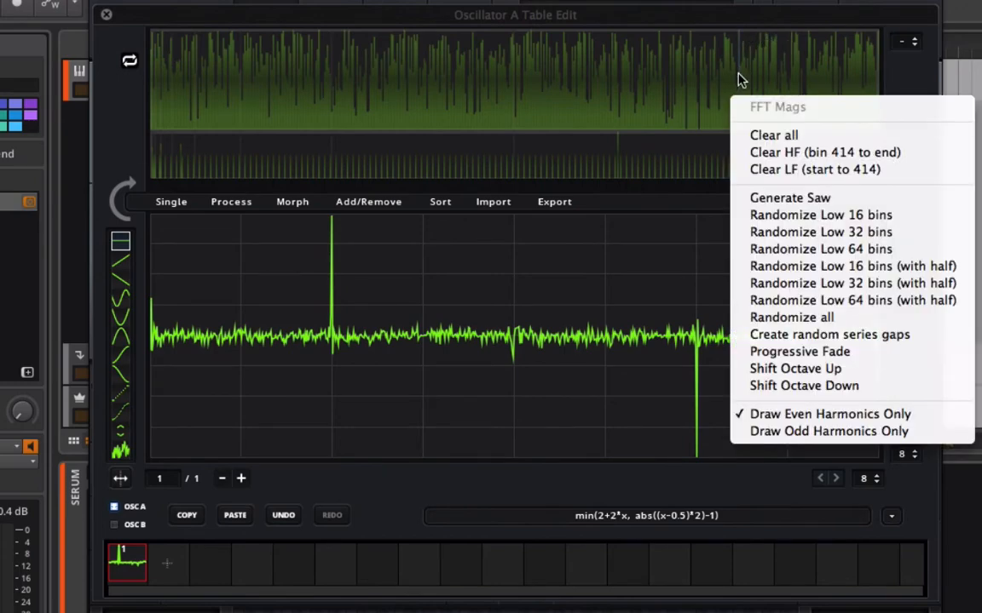
pyautogui.click(781, 151)
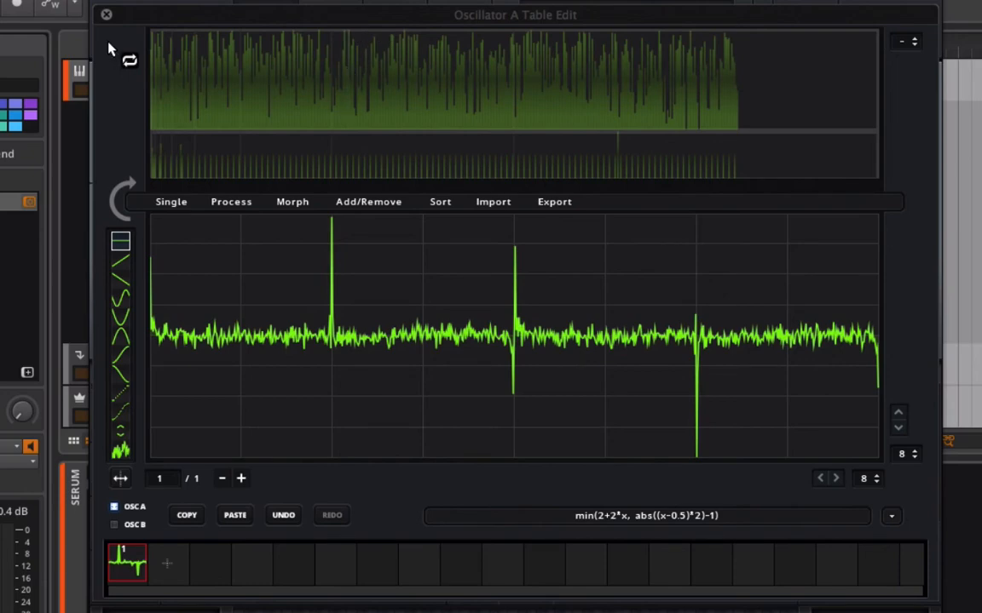
# Create random series gaps in the FFT magnitudes and shift the spectrum down an octave
pyautogui.rightClick(512, 97)
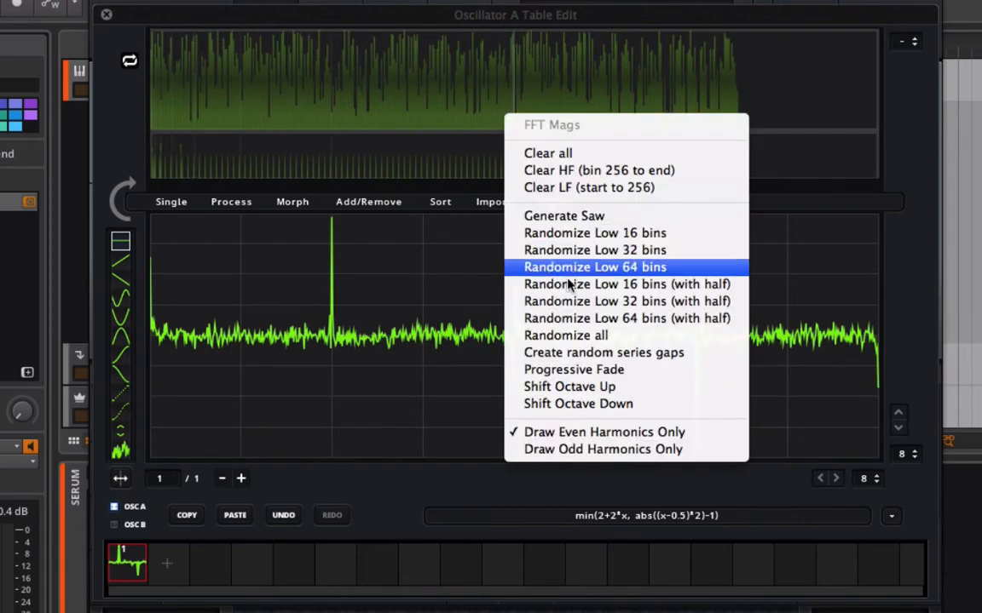
pyautogui.click(579, 352)
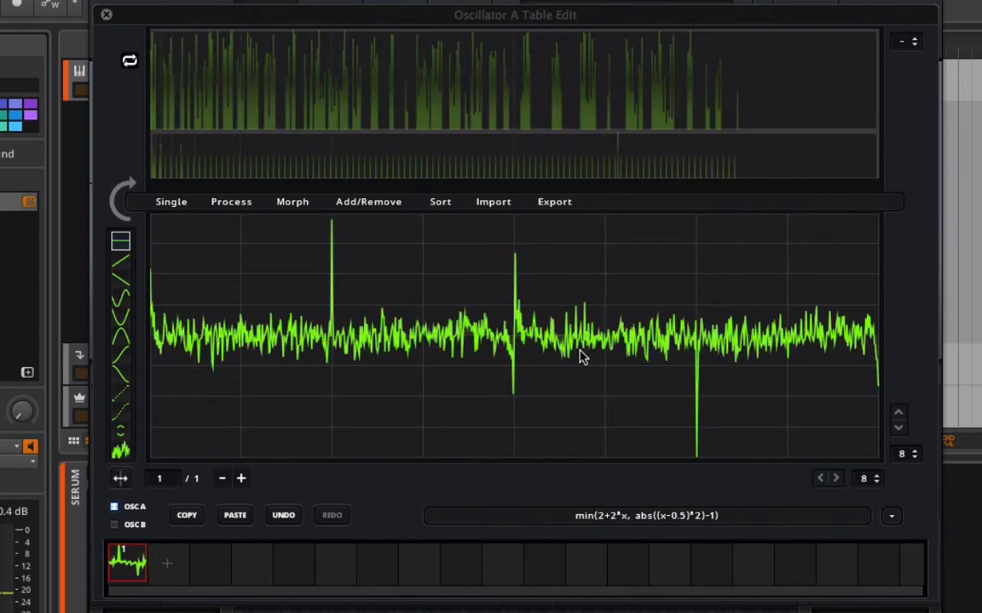
pyautogui.rightClick(536, 92)
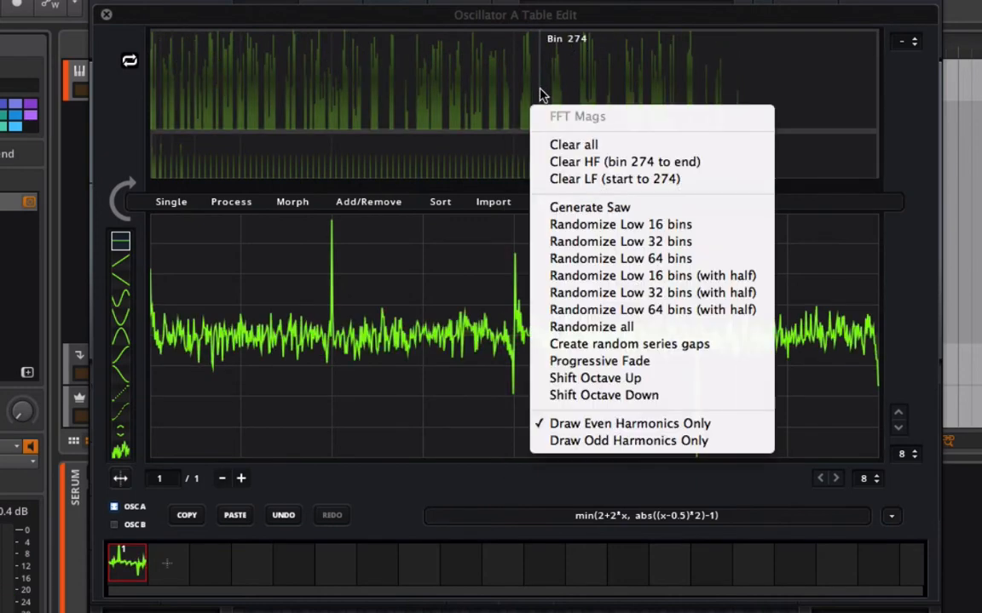
pyautogui.click(605, 397)
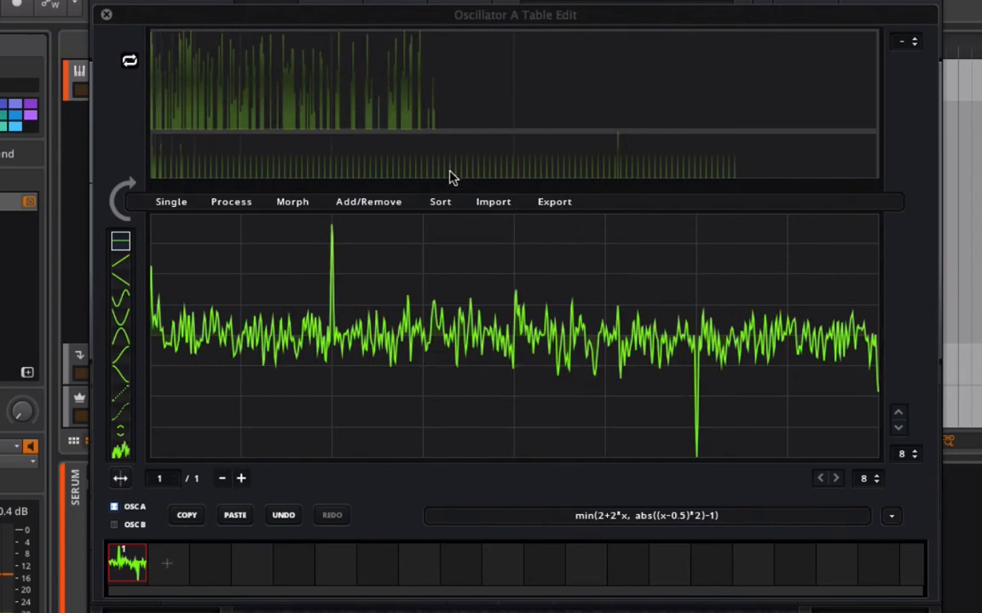
# Randomize the low 16 bins' magnitudes and turn off drawing even harmonics only
pyautogui.rightClick(346, 95)
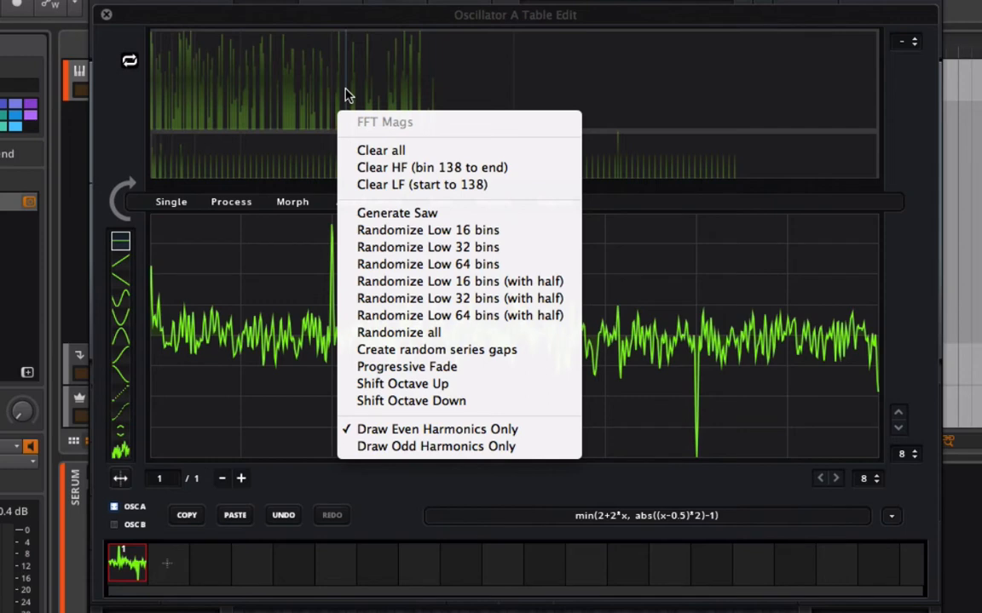
pyautogui.click(390, 232)
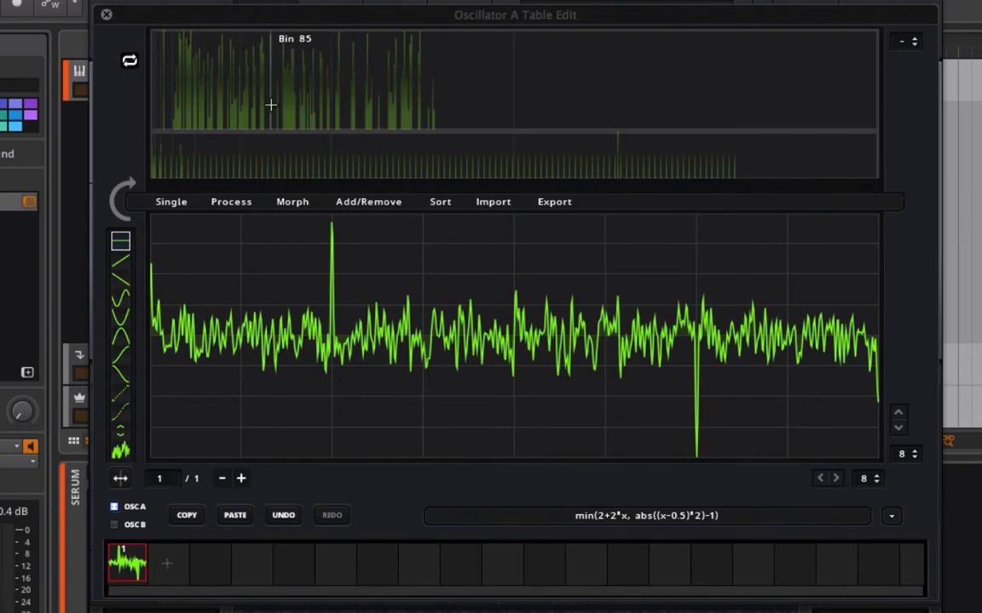
pyautogui.rightClick(450, 69)
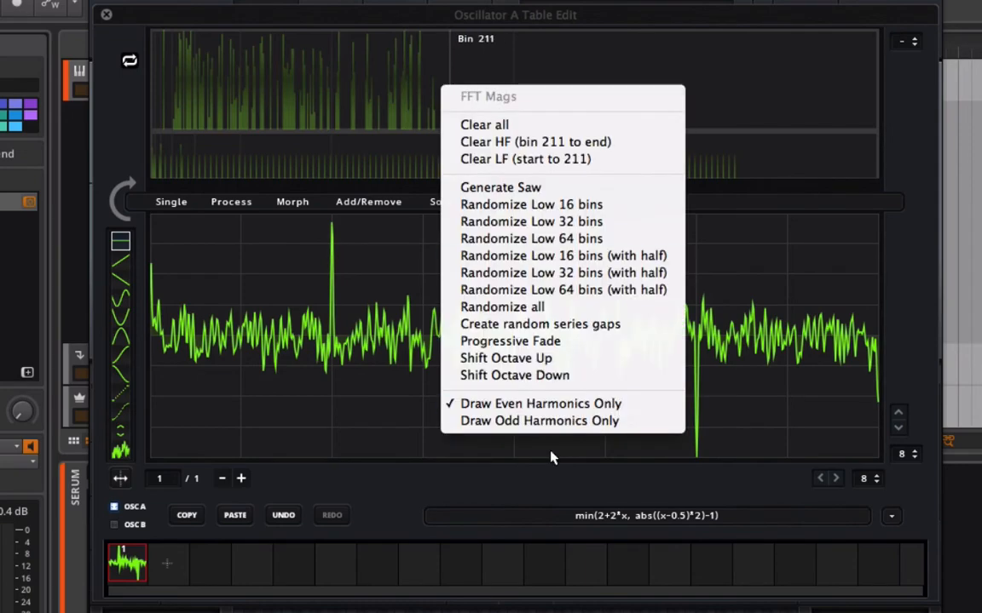
pyautogui.click(540, 404)
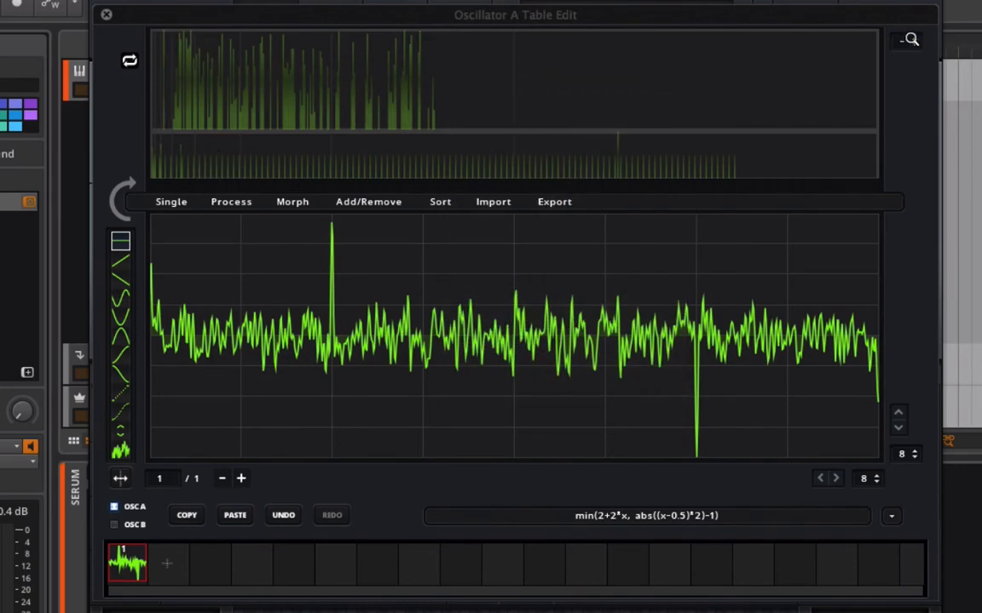
# At 5x spectrum zoom, raise bin 1 to full magnitude, redraw the magnitudes up to about bin 17, and reshape the low bins' phases
pyautogui.click(914, 39)
pyautogui.click(913, 38)
pyautogui.click(914, 38)
pyautogui.click(913, 38)
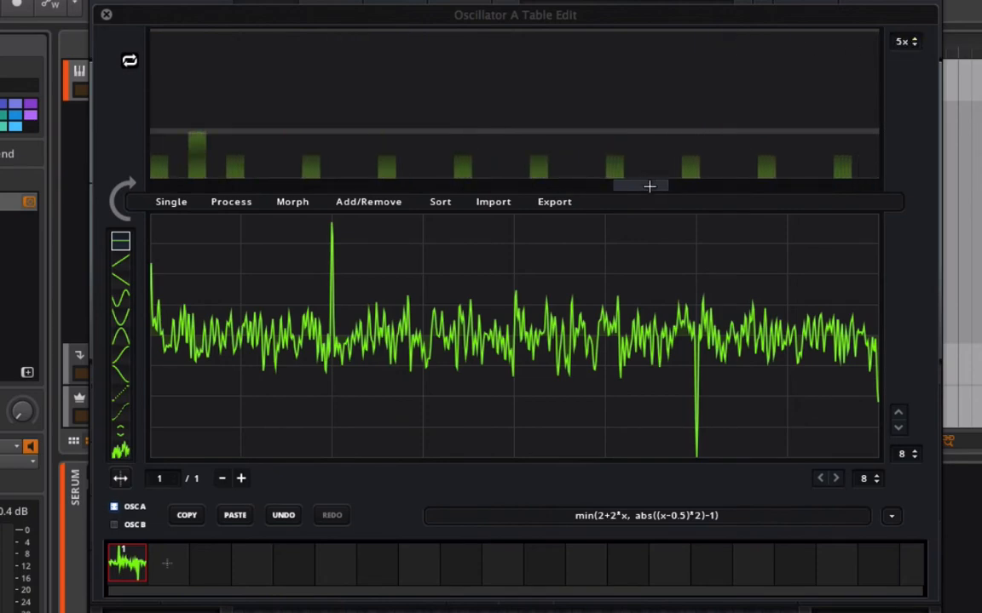
pyautogui.moveTo(353, 187); pyautogui.dragTo(489, 188)
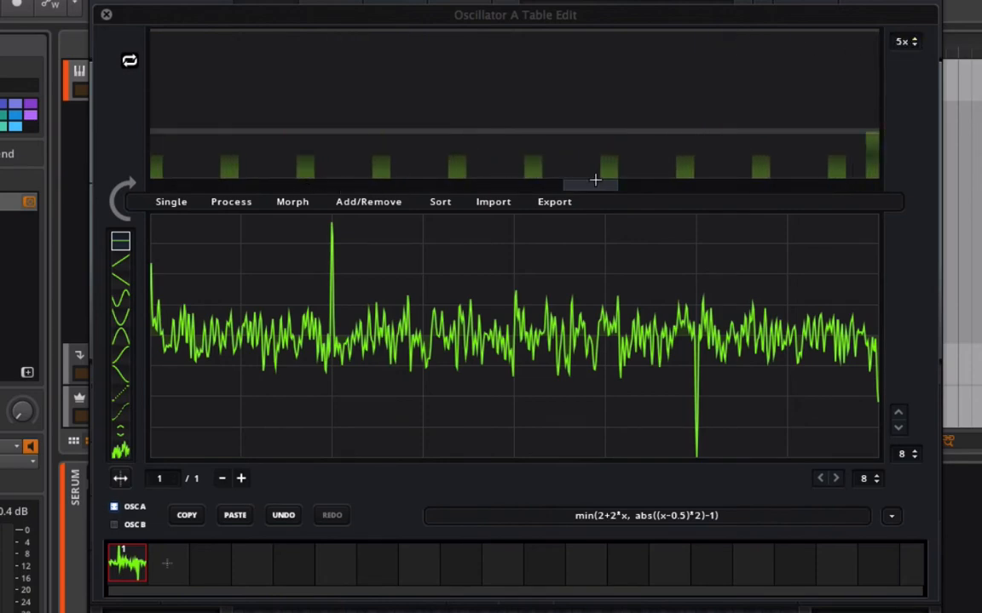
pyautogui.moveTo(587, 186); pyautogui.dragTo(140, 193)
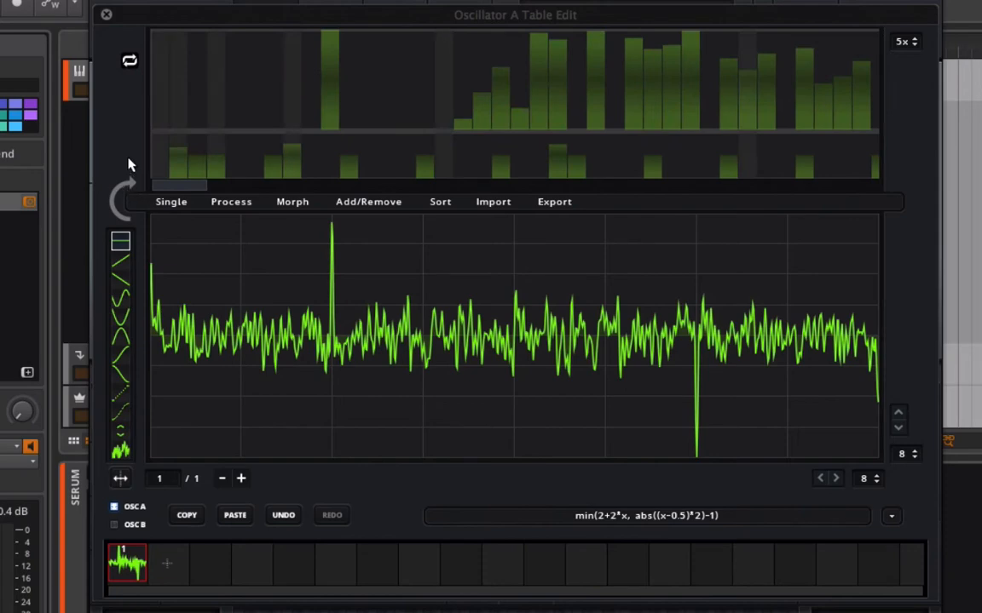
pyautogui.moveTo(156, 58); pyautogui.dragTo(160, 30)
pyautogui.moveTo(181, 94)
pyautogui.mouseDown()
pyautogui.moveTo(363, 96)
pyautogui.moveTo(471, 84)
pyautogui.moveTo(392, 63)
pyautogui.moveTo(239, 152)
pyautogui.moveTo(255, 151)
pyautogui.moveTo(218, 152)
pyautogui.moveTo(355, 156)
pyautogui.moveTo(241, 153)
pyautogui.mouseUp()
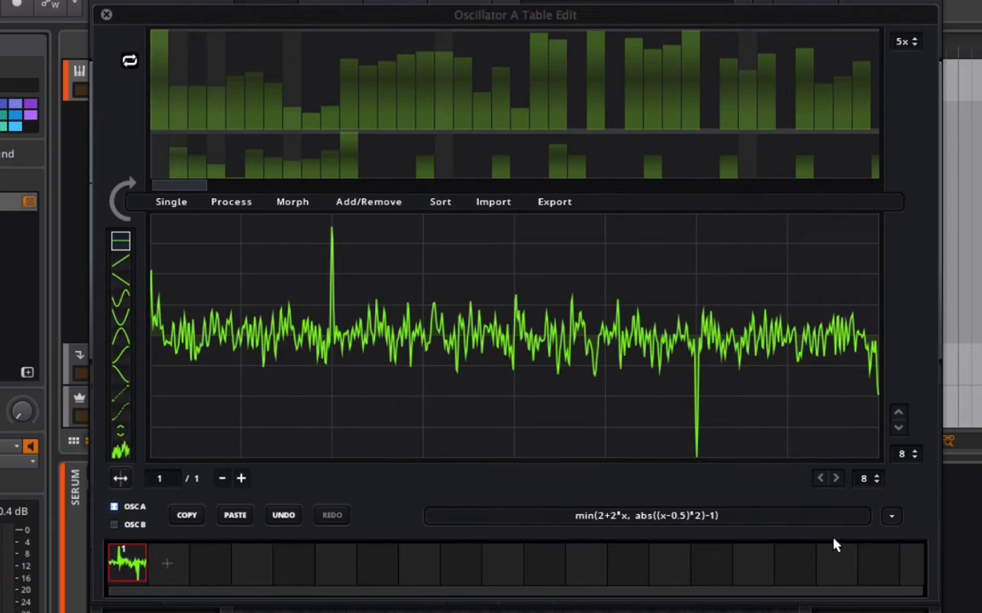
# Load the single-frame formula preset "sin" and recalculate the harmonic bins from the resulting waveform
pyautogui.click(891, 517)
pyautogui.moveTo(920, 538)
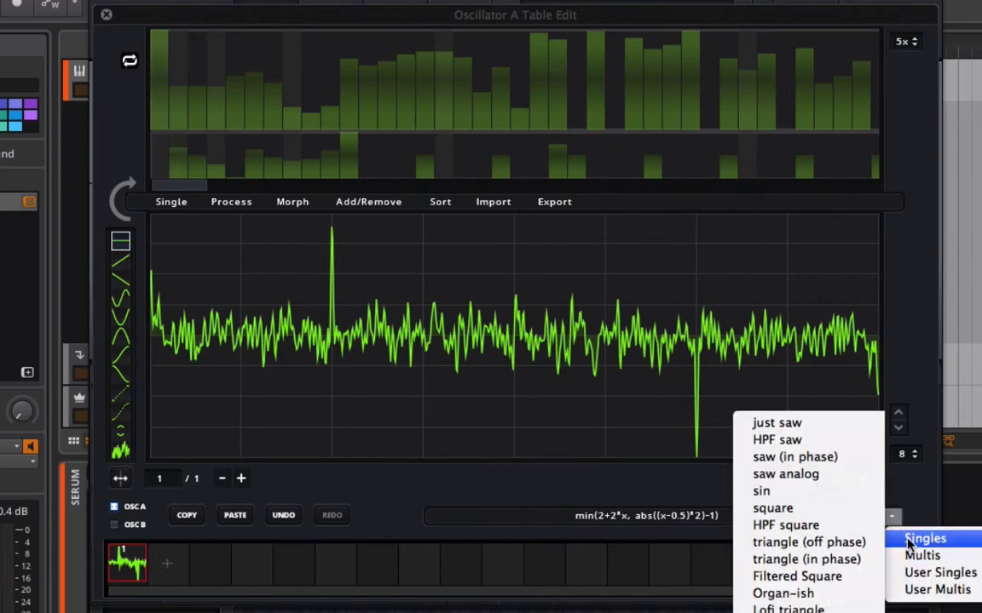
pyautogui.click(818, 492)
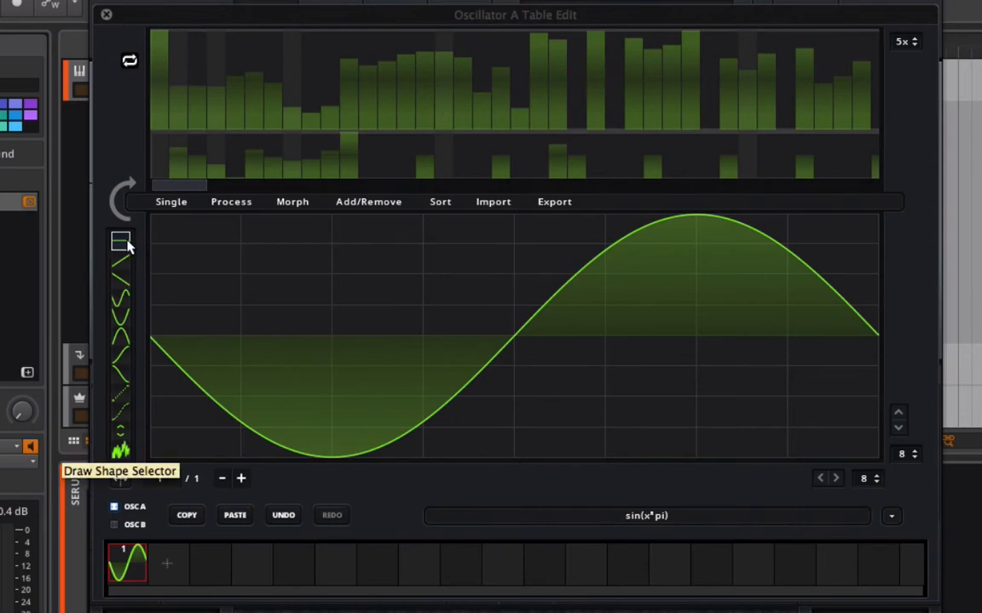
pyautogui.click(121, 199)
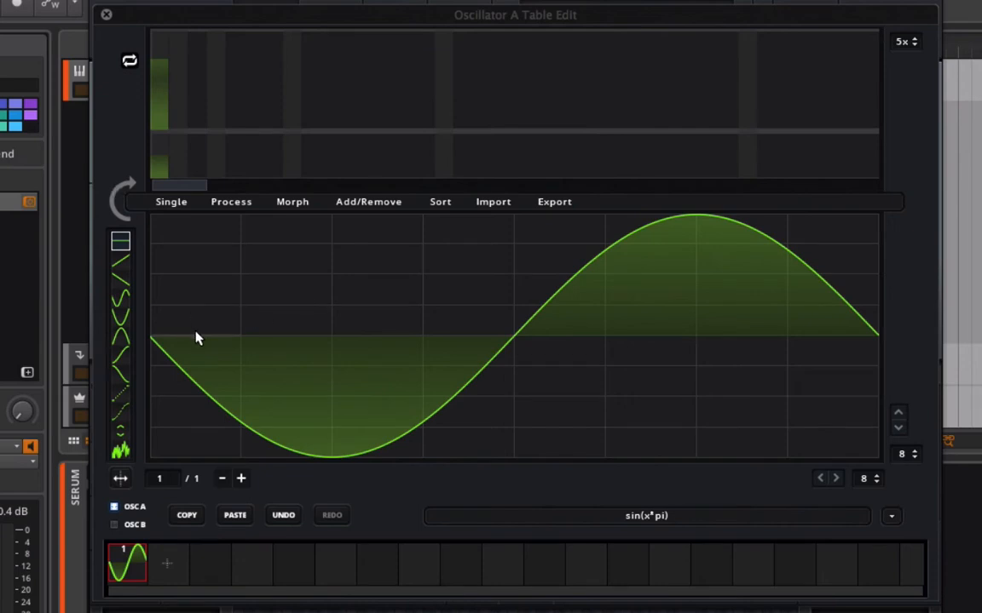
# Draw flat segments over the waveform's first two and seventh grid columns, putting the seventh below zero, and recalculate the harmonic bins in between
pyautogui.moveTo(196, 339); pyautogui.dragTo(339, 337)
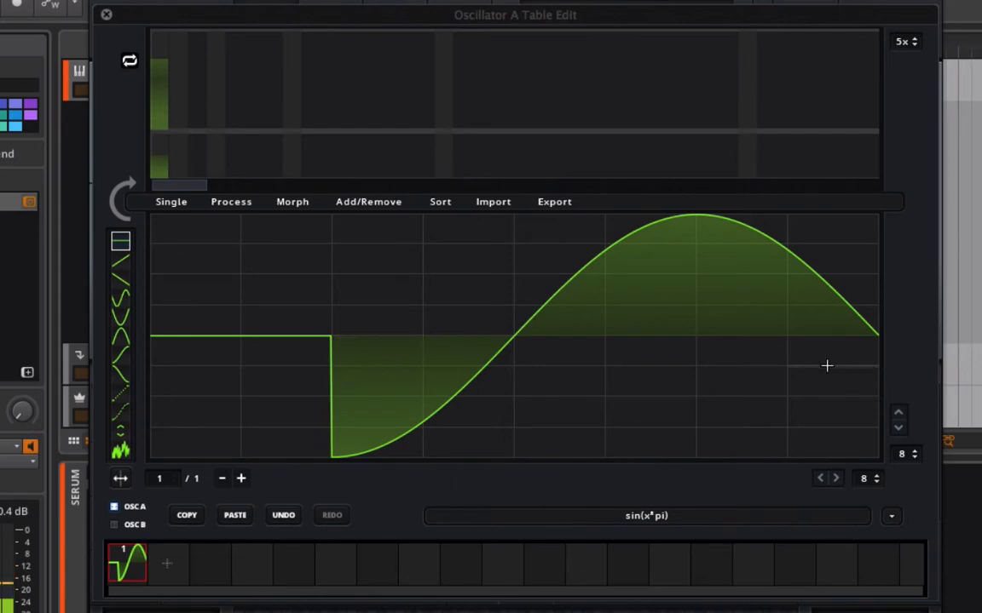
pyautogui.click(756, 344)
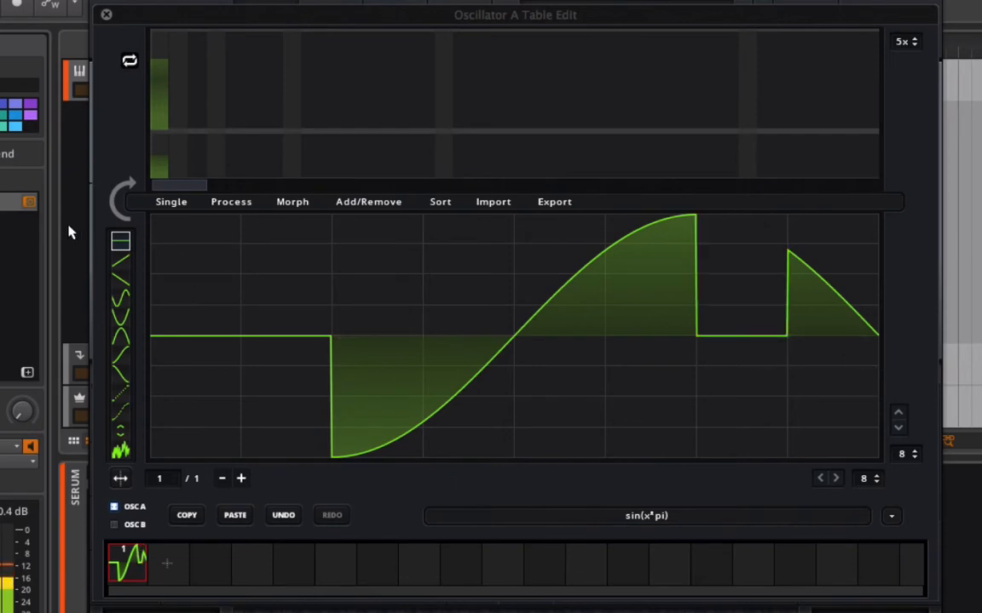
pyautogui.click(123, 198)
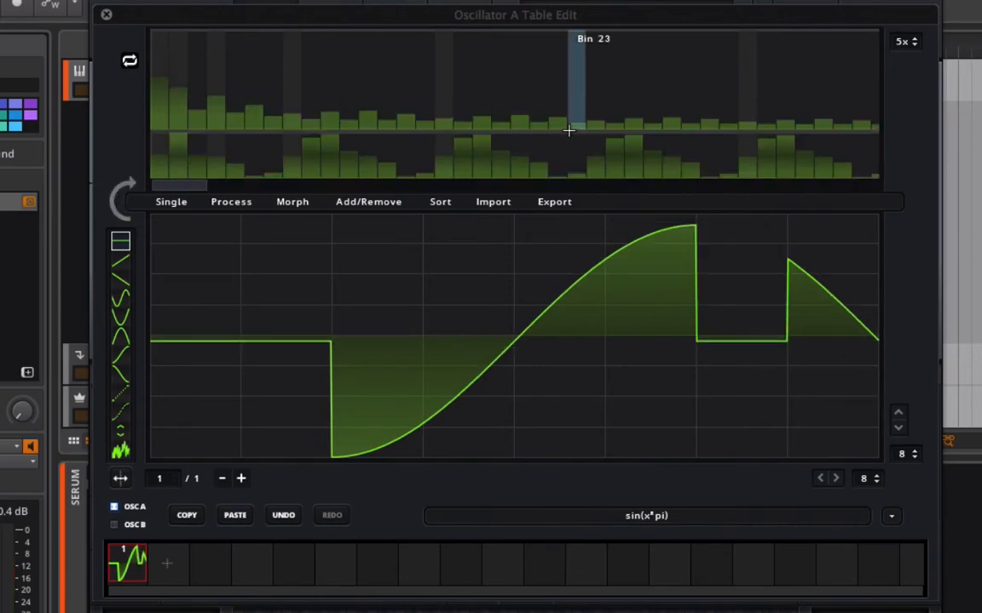
pyautogui.moveTo(195, 189); pyautogui.dragTo(171, 187)
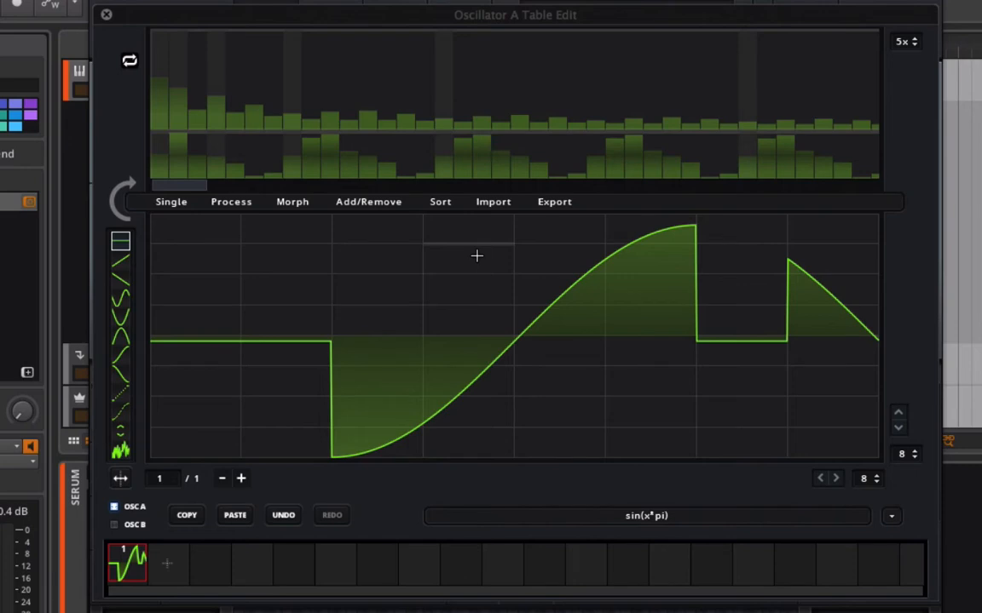
pyautogui.click(749, 405)
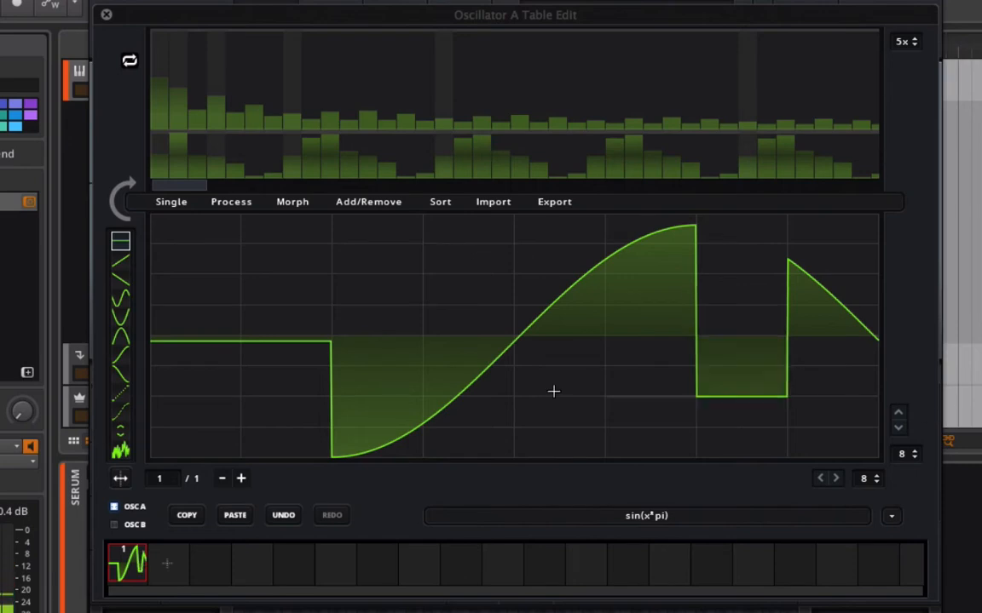
# Draw rising ramps in the first column's lowest cell and across columns two to four, and a falling ramp across columns five to eight
pyautogui.click(119, 263)
pyautogui.click(165, 439)
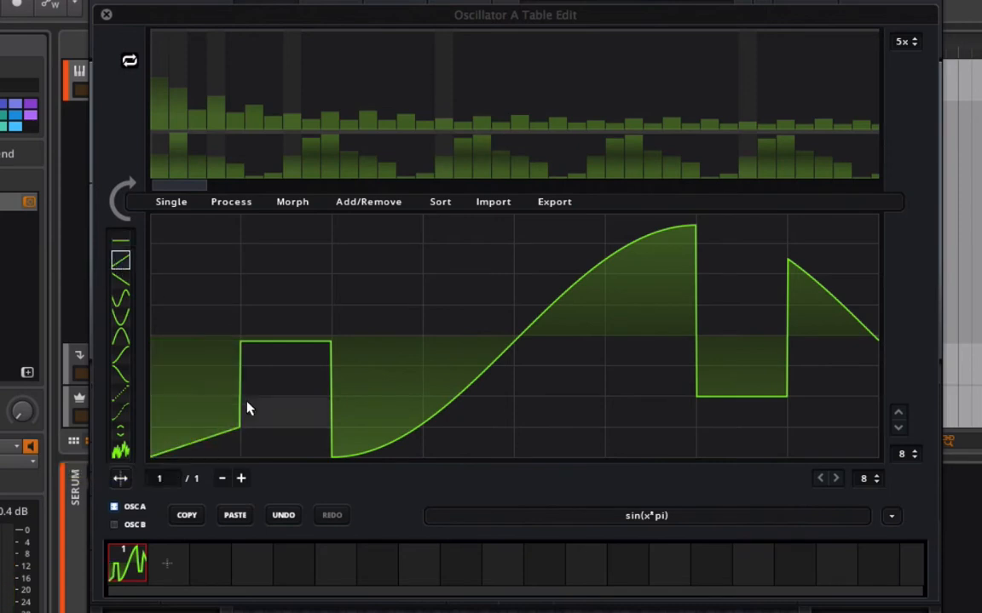
pyautogui.click(507, 248)
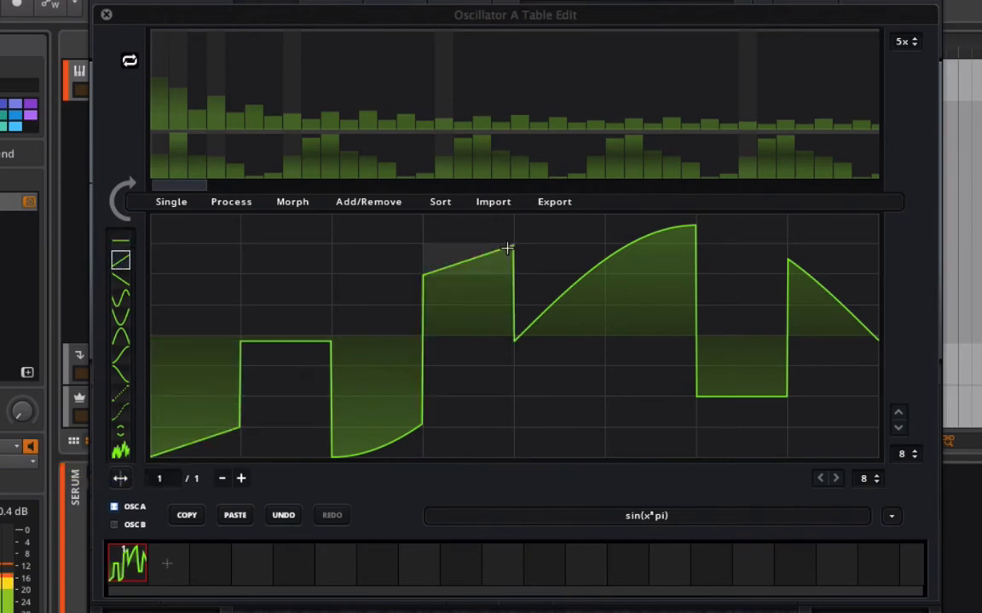
pyautogui.moveTo(507, 248); pyautogui.dragTo(293, 325)
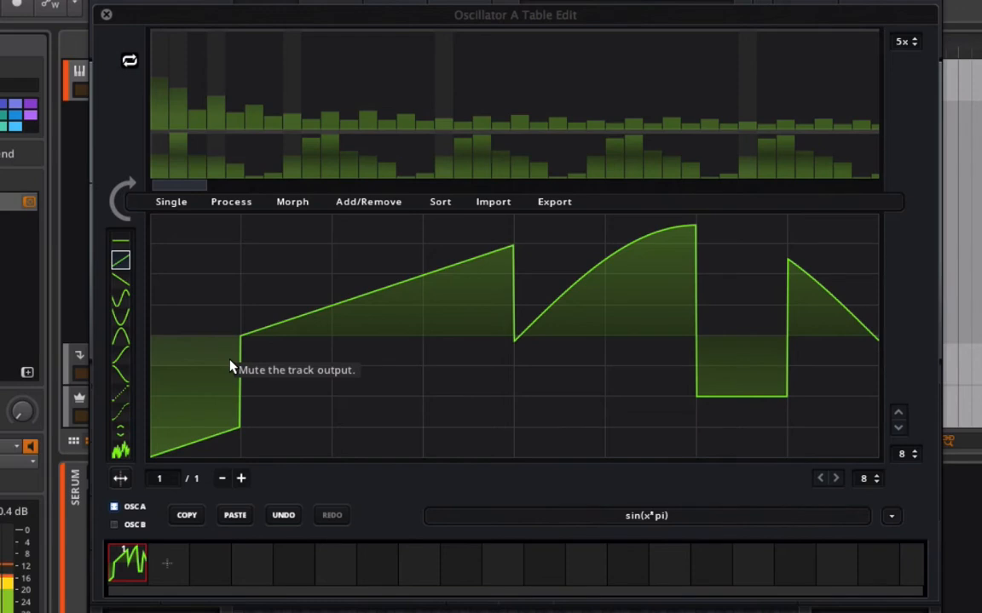
pyautogui.click(120, 279)
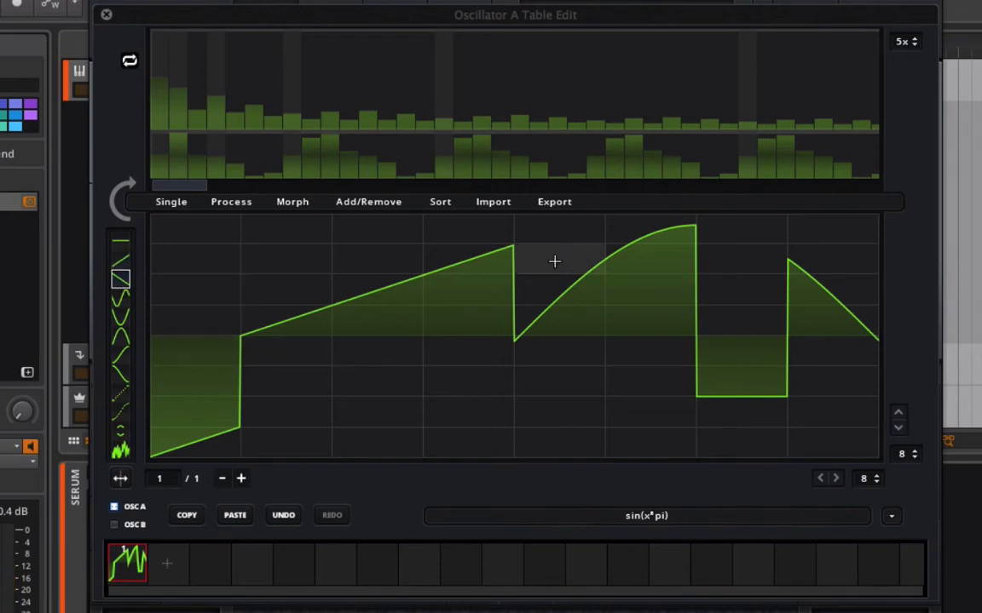
pyautogui.moveTo(554, 265); pyautogui.dragTo(839, 353)
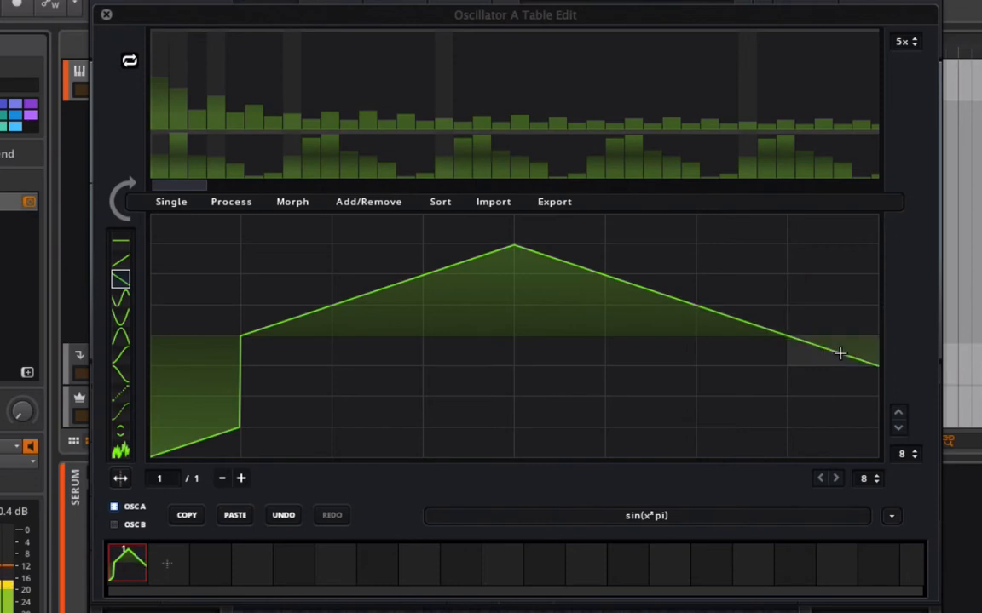
# Select the sine-cycle draw shape and place one cycle above the falling ramp in the waveform's seventh grid column
pyautogui.click(121, 298)
pyautogui.click(760, 282)
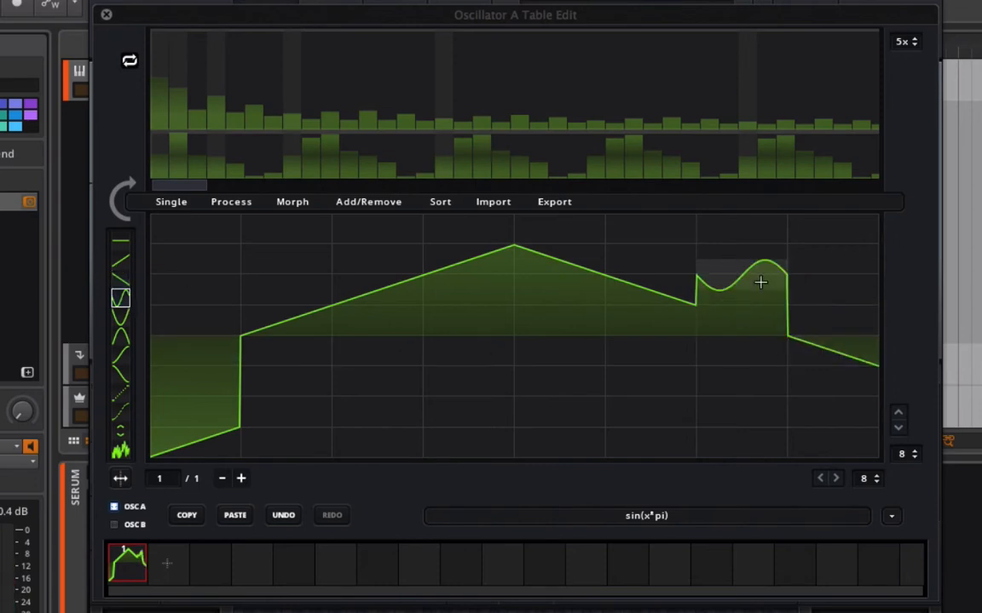
pyautogui.moveTo(754, 279)
pyautogui.mouseDown()
pyautogui.moveTo(752, 236)
pyautogui.moveTo(749, 358)
pyautogui.moveTo(749, 262)
pyautogui.mouseUp()
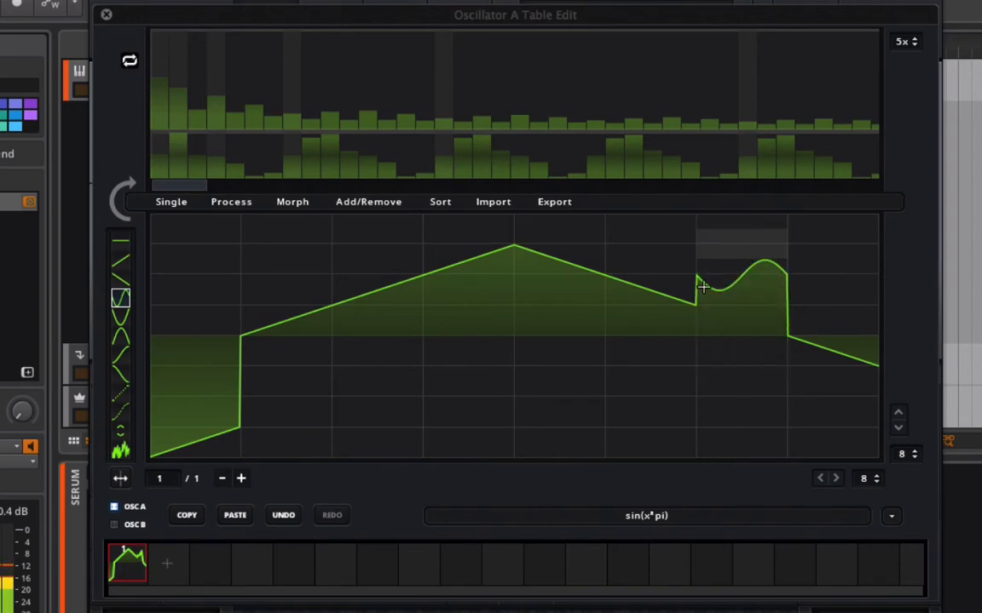
# Place a sine cycle below zero in the fourth grid column, a half-sine dip in the second column's lowest cell, and recalculate the harmonic bins
pyautogui.click(498, 411)
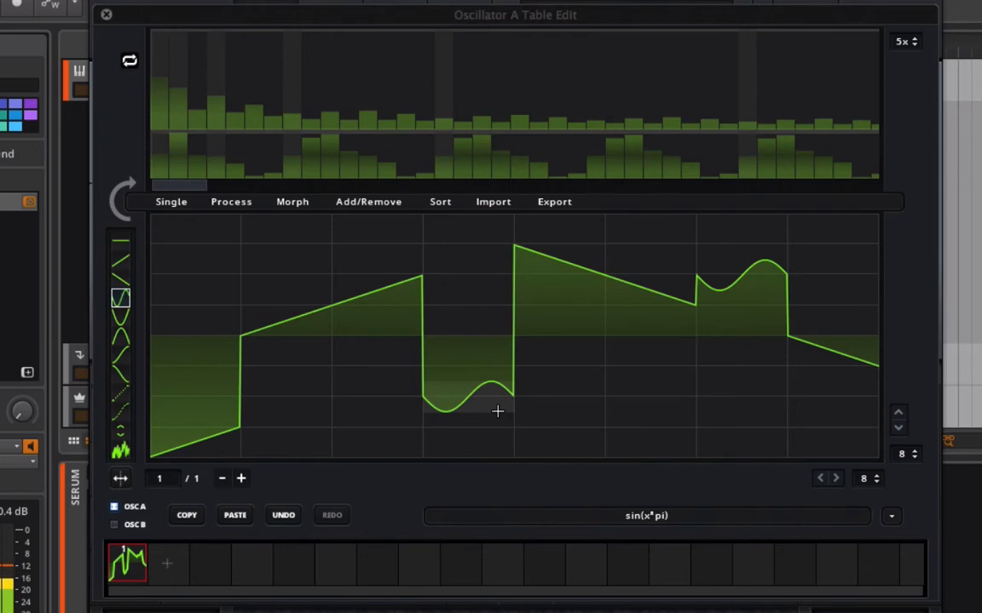
pyautogui.click(123, 319)
pyautogui.click(298, 442)
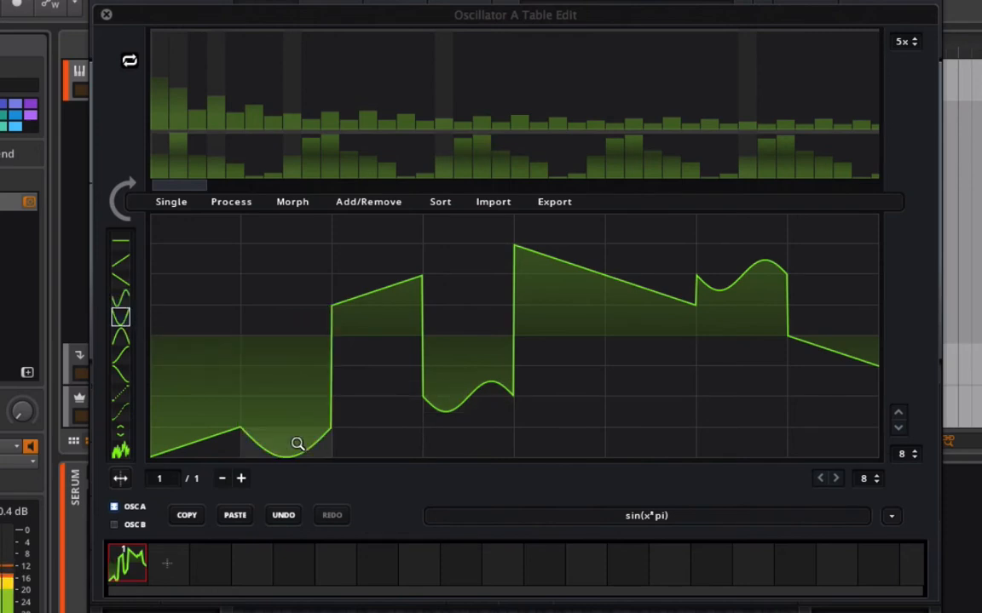
pyautogui.click(114, 205)
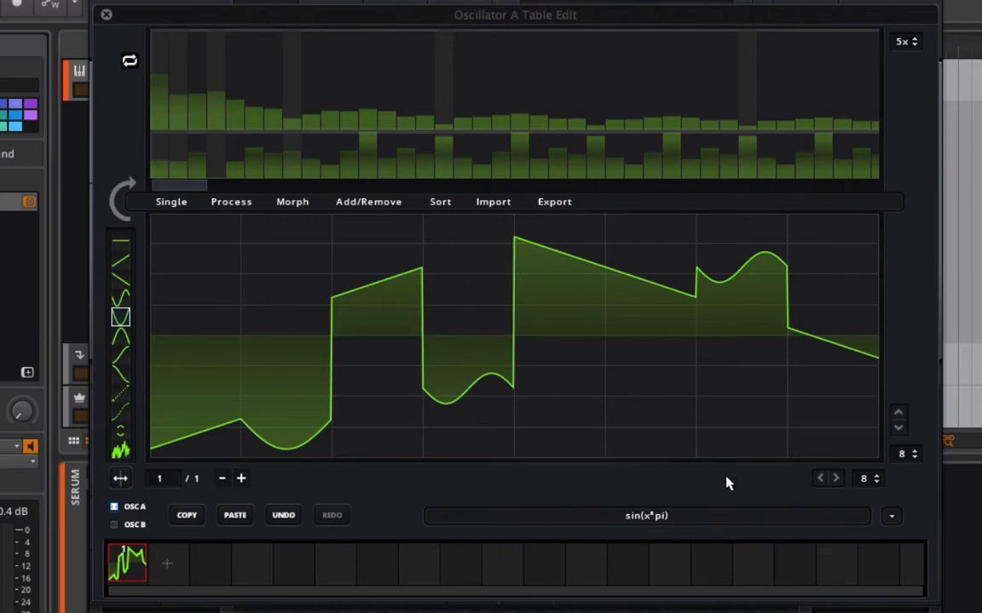
# Shift the waveform horizontally by two grid columns and bring it back to its original alignment
pyautogui.click(838, 481)
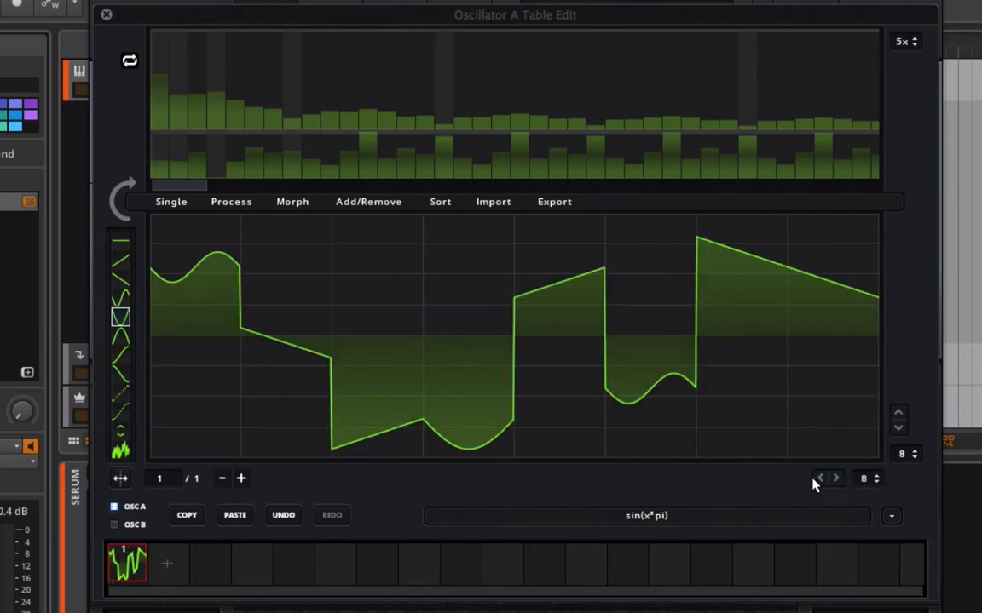
pyautogui.click(818, 480)
pyautogui.click(835, 480)
pyautogui.click(835, 481)
pyautogui.click(835, 480)
pyautogui.click(835, 480)
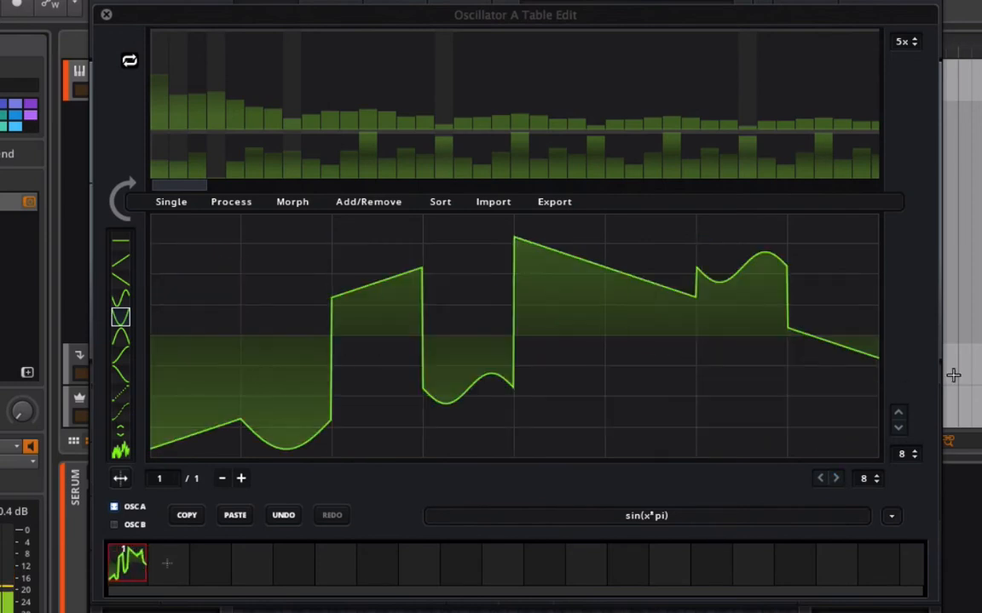
# Shift the waveform upward by six grid rows so that its peaks wrap around vertically
pyautogui.click(898, 415)
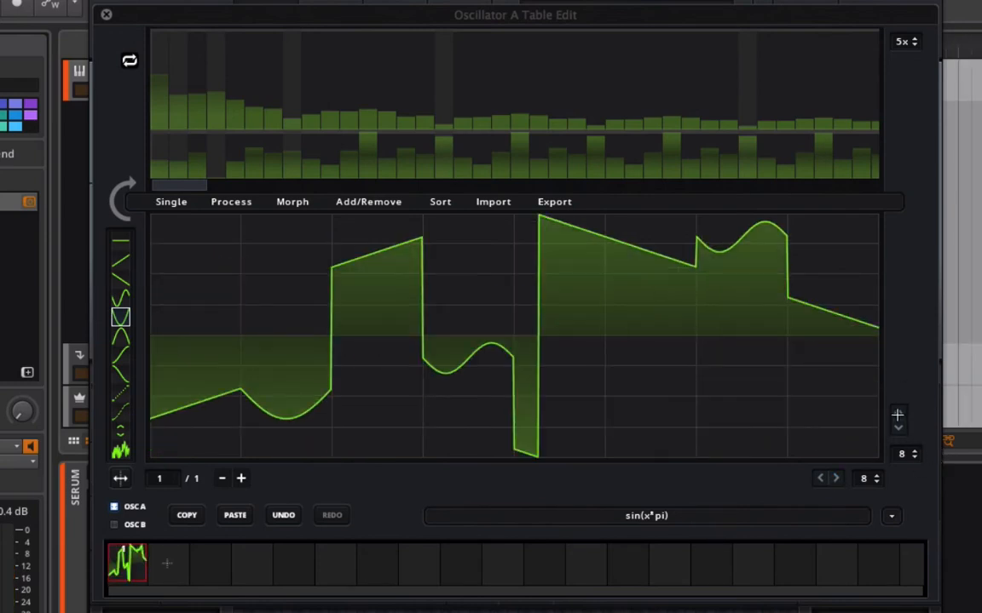
pyautogui.click(897, 415)
pyautogui.click(897, 415)
pyautogui.click(897, 414)
pyautogui.click(897, 415)
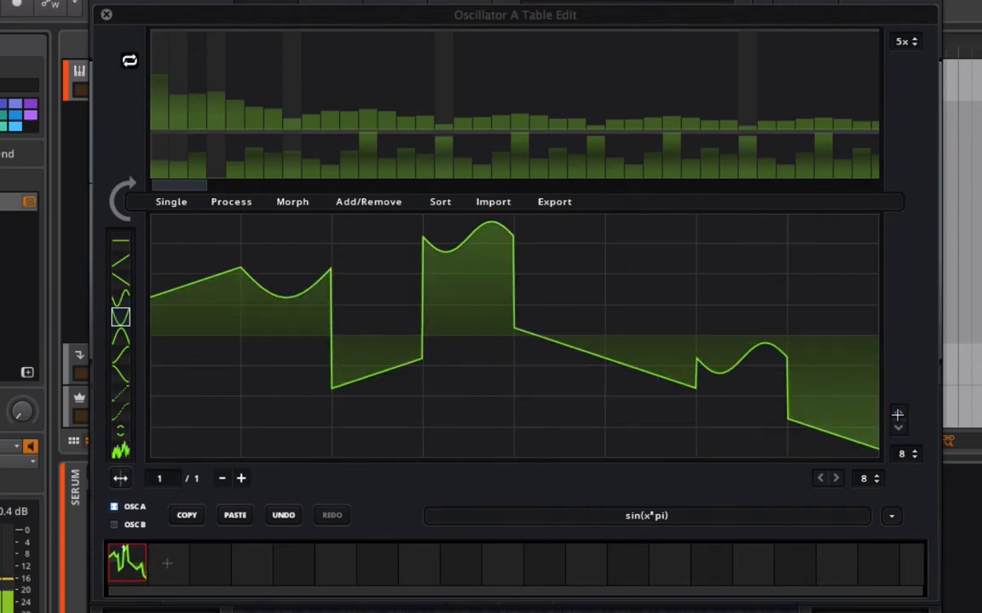
pyautogui.click(897, 415)
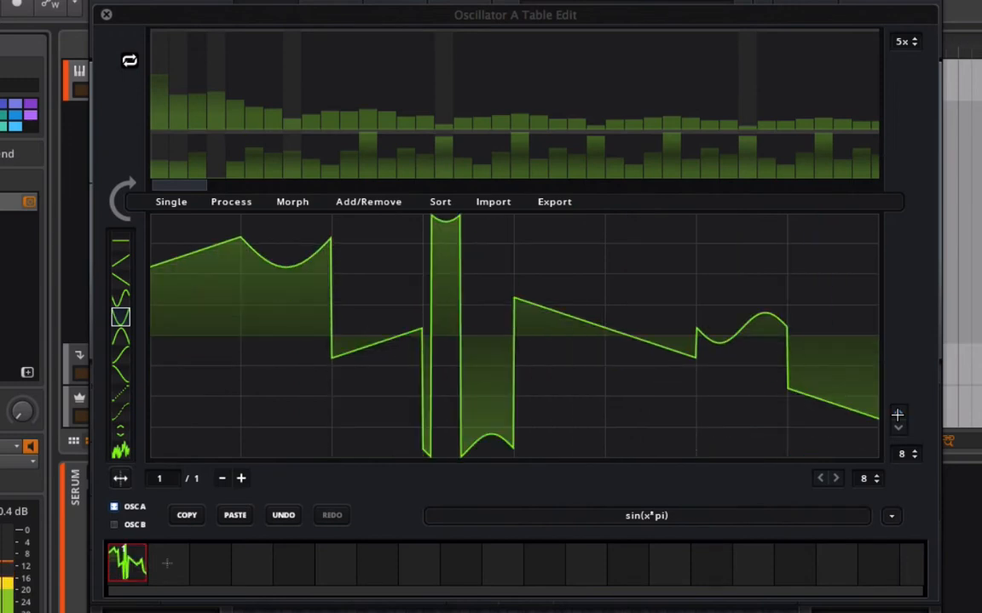
# Set the waveform's vertical grid size to 15 rows
pyautogui.click(913, 452)
pyautogui.click(913, 451)
pyautogui.click(913, 451)
pyautogui.click(914, 452)
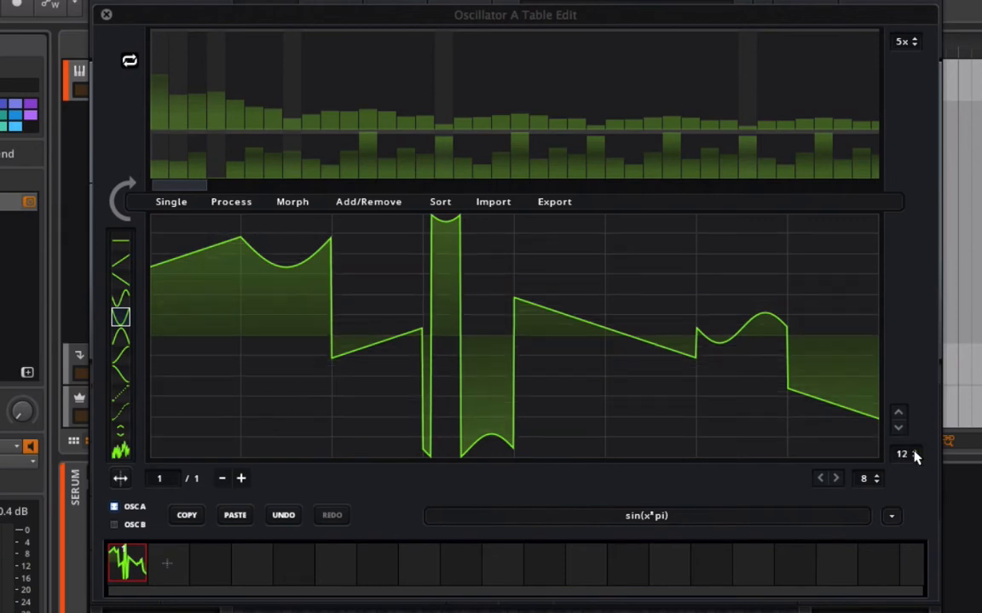
pyautogui.click(914, 452)
pyautogui.click(913, 451)
pyautogui.click(913, 451)
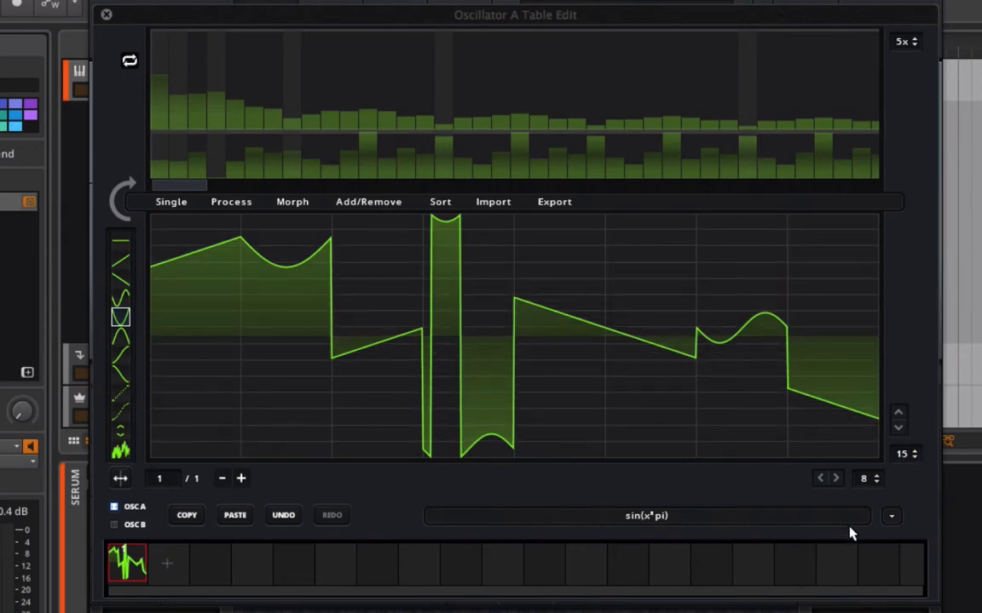
# Set the waveform's horizontal grid size to 15 columns
pyautogui.click(877, 478)
pyautogui.click(877, 478)
pyautogui.click(878, 478)
pyautogui.click(878, 478)
pyautogui.click(878, 478)
pyautogui.click(877, 478)
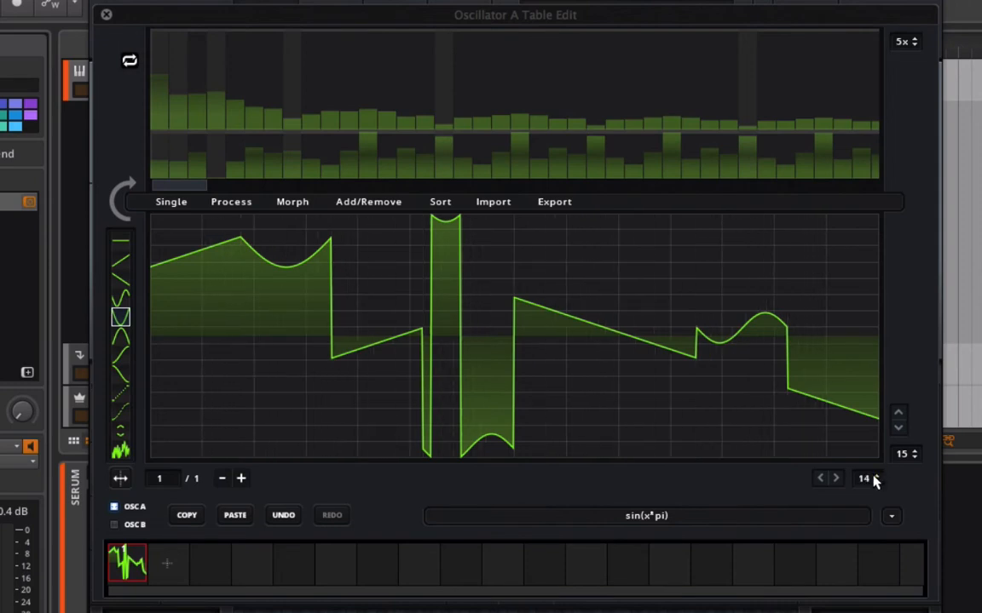
pyautogui.click(873, 478)
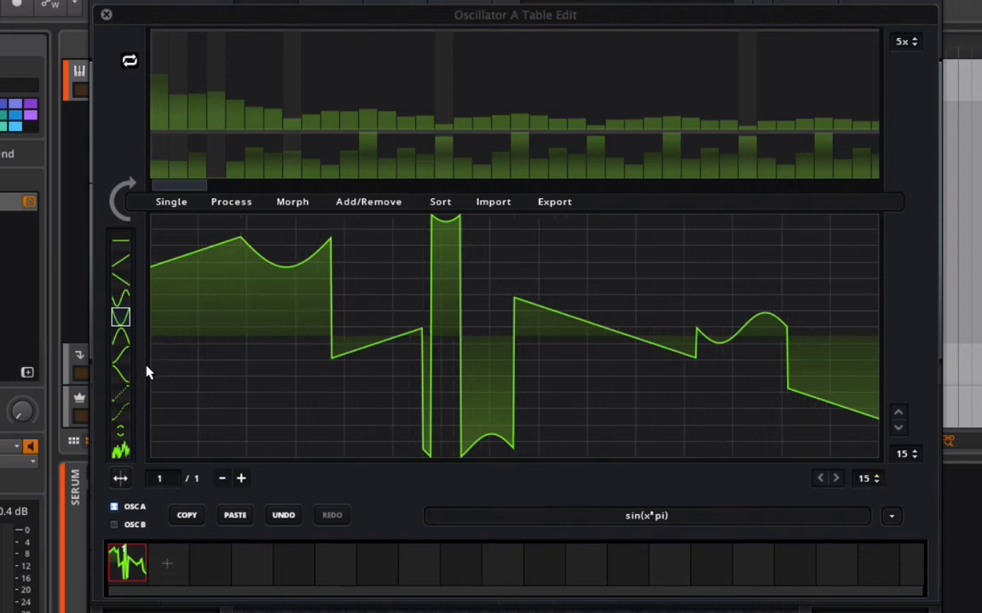
# Apply the dotted straight-line shape to the second and third grid columns, and draw falling S-curve segments at varying heights across all 15 columns
pyautogui.click(120, 393)
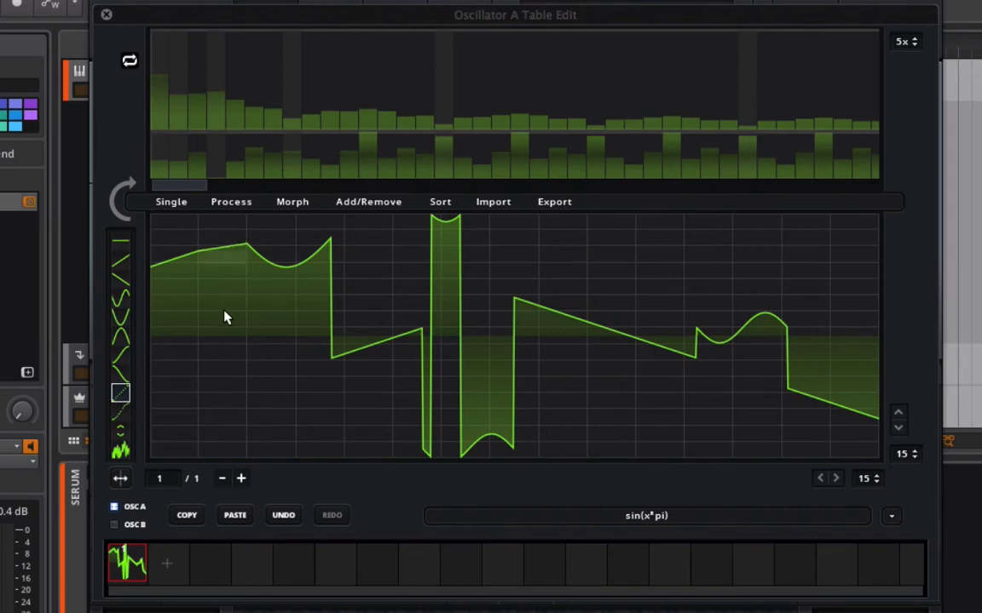
pyautogui.click(271, 302)
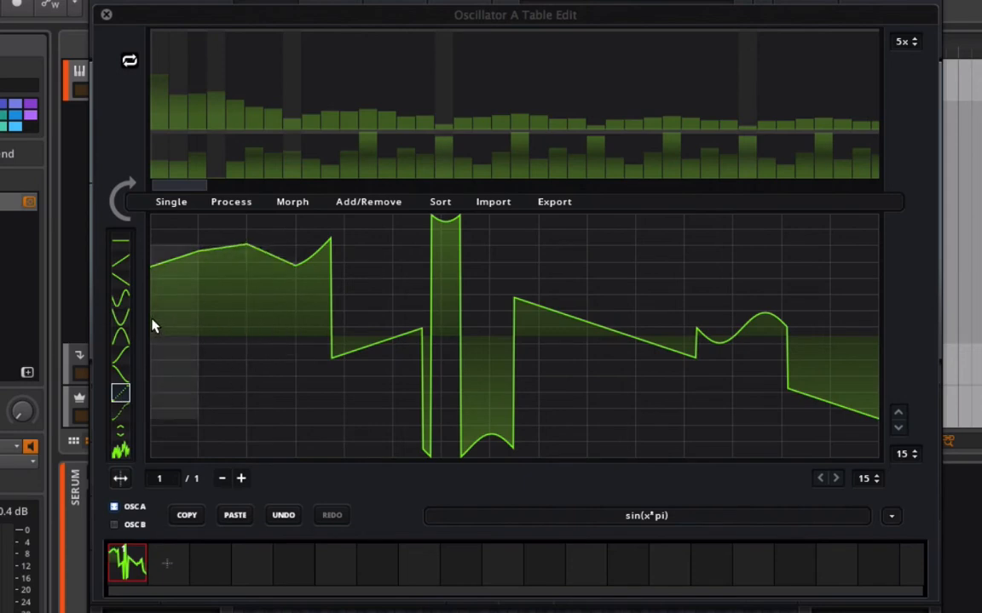
pyautogui.click(120, 373)
pyautogui.moveTo(167, 320)
pyautogui.mouseDown()
pyautogui.moveTo(284, 368)
pyautogui.moveTo(488, 319)
pyautogui.moveTo(627, 399)
pyautogui.moveTo(701, 339)
pyautogui.moveTo(771, 231)
pyautogui.moveTo(876, 219)
pyautogui.mouseUp()
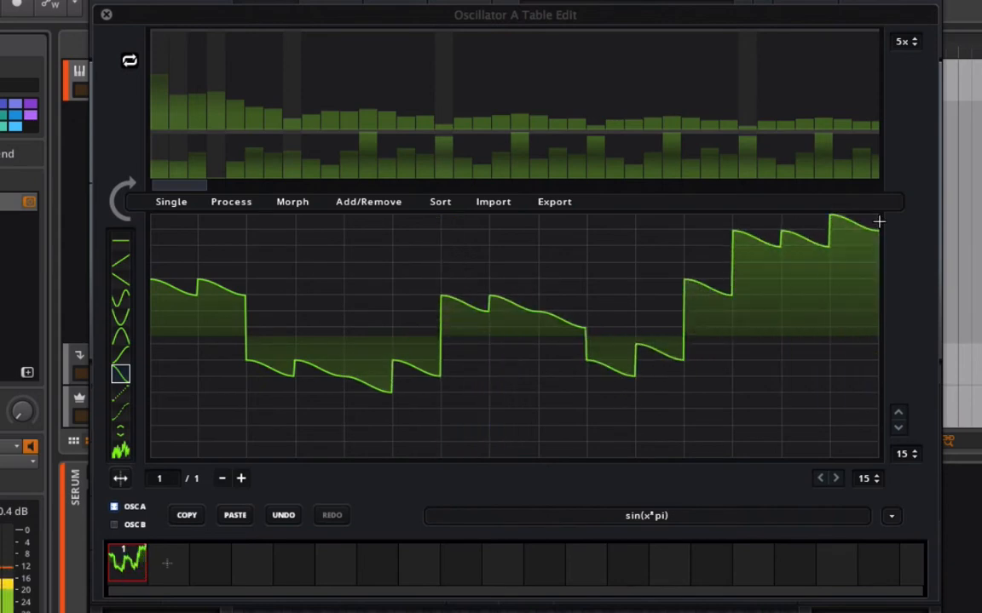
# Draw noise across the waveform's first eleven grid columns and recalculate the harmonic bins from the result
pyautogui.click(120, 449)
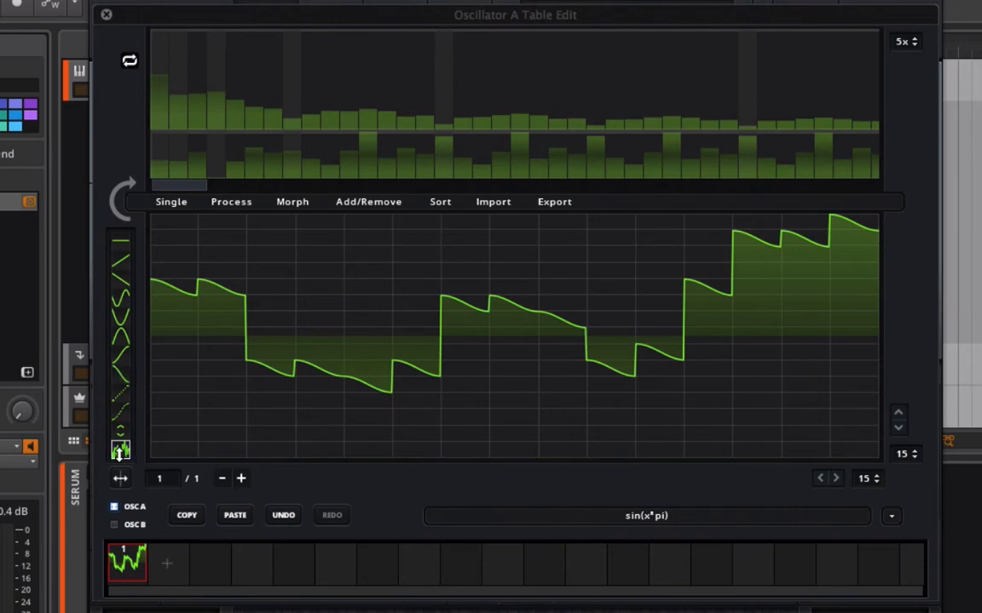
pyautogui.moveTo(542, 384)
pyautogui.mouseDown()
pyautogui.moveTo(567, 341)
pyautogui.moveTo(669, 349)
pyautogui.moveTo(639, 350)
pyautogui.mouseUp()
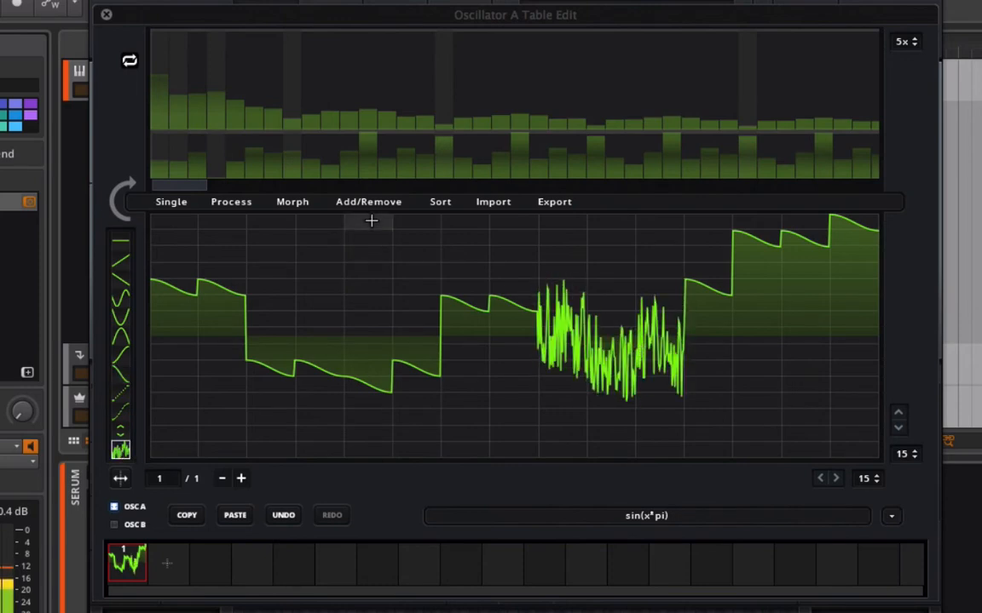
pyautogui.moveTo(159, 270)
pyautogui.mouseDown()
pyautogui.moveTo(164, 204)
pyautogui.moveTo(191, 171)
pyautogui.moveTo(267, 284)
pyautogui.moveTo(337, 337)
pyautogui.moveTo(409, 356)
pyautogui.moveTo(436, 302)
pyautogui.moveTo(532, 311)
pyautogui.mouseUp()
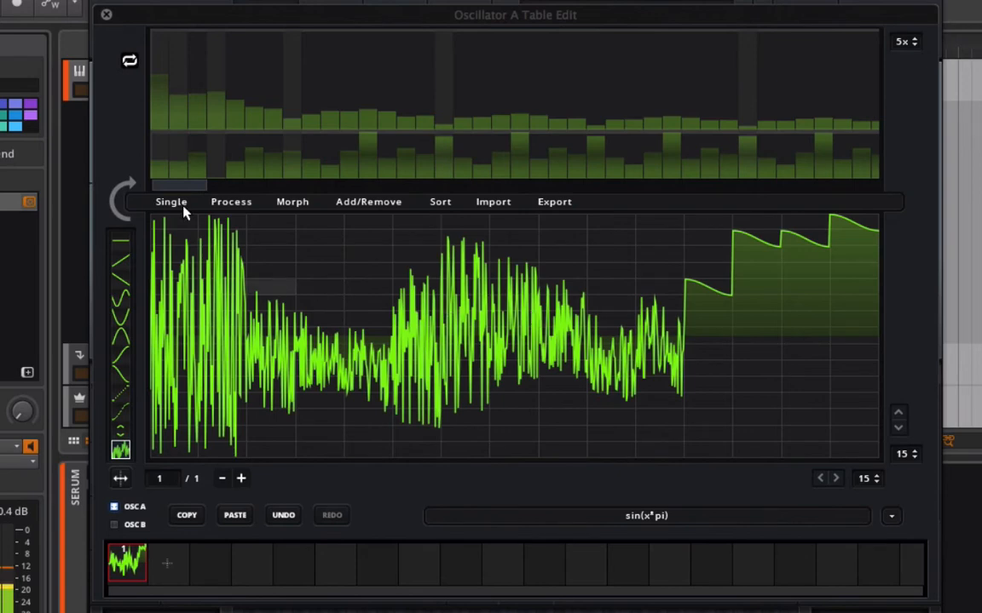
pyautogui.click(118, 196)
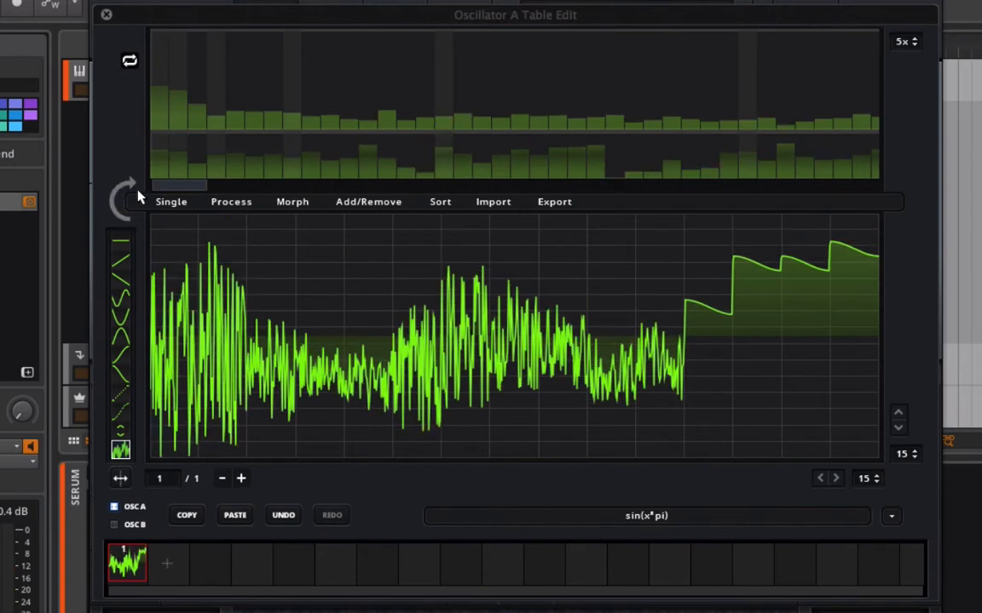
# Examine the upper harmonic bins of the noisy waveform and return to the lowest harmonics
pyautogui.moveTo(158, 175)
pyautogui.mouseDown()
pyautogui.moveTo(318, 184)
pyautogui.moveTo(839, 125)
pyautogui.moveTo(826, 130)
pyautogui.mouseUp()
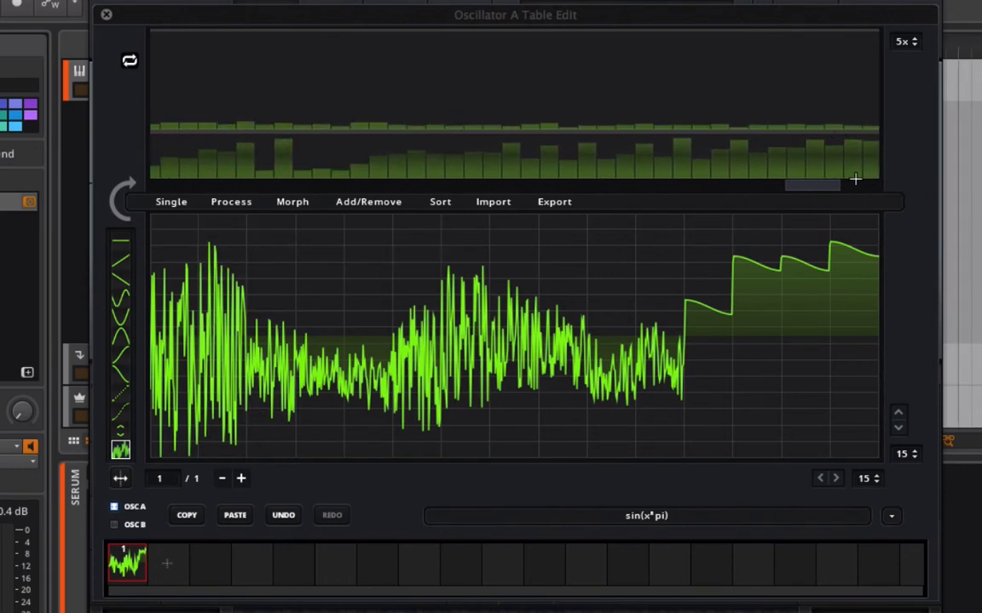
pyautogui.moveTo(819, 187); pyautogui.dragTo(845, 182)
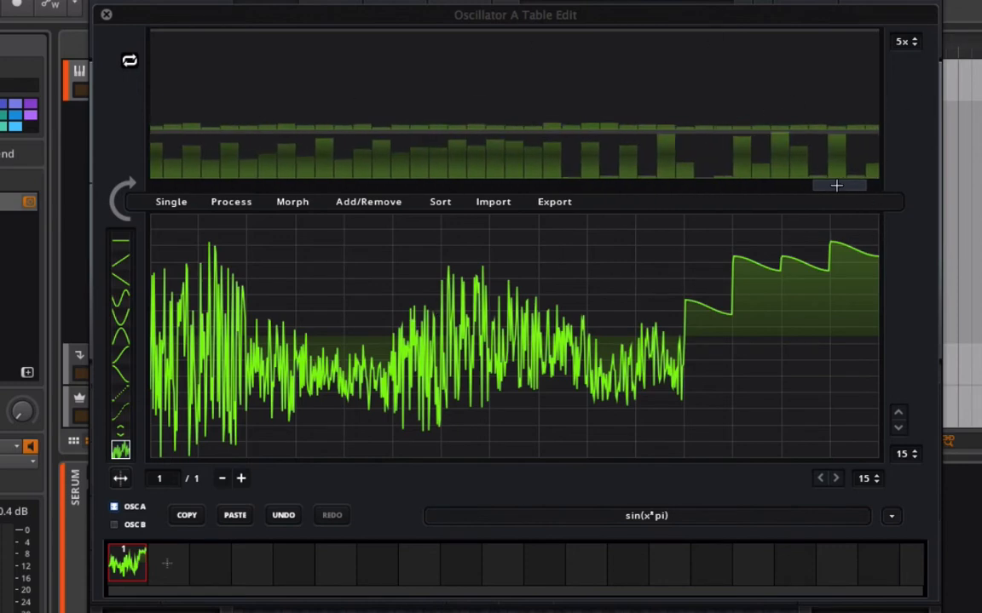
pyautogui.moveTo(835, 184); pyautogui.dragTo(156, 206)
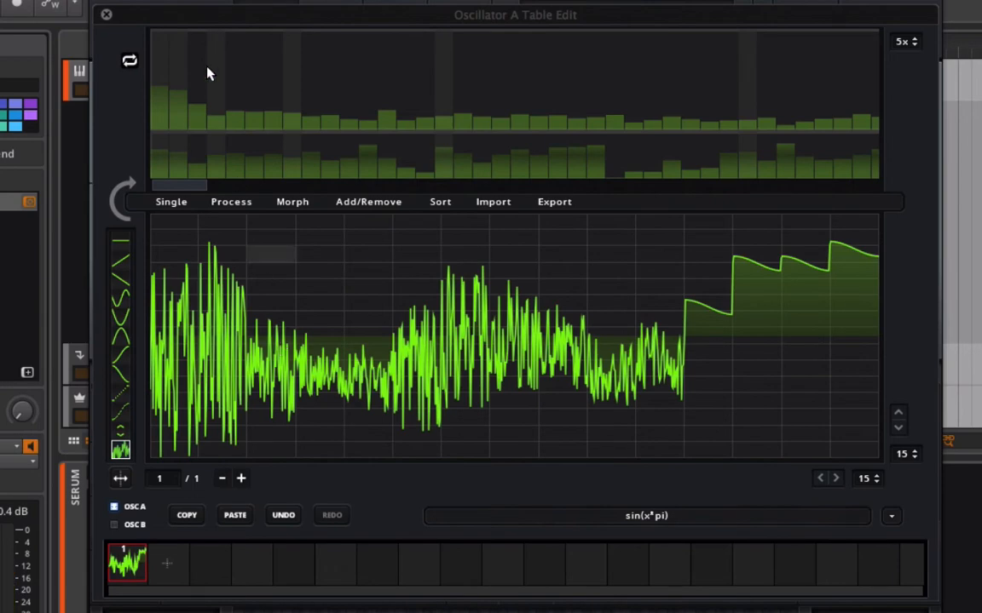
# Close oscillator A's table editor and reload the currently selected INIT preset from the User presets
pyautogui.click(104, 15)
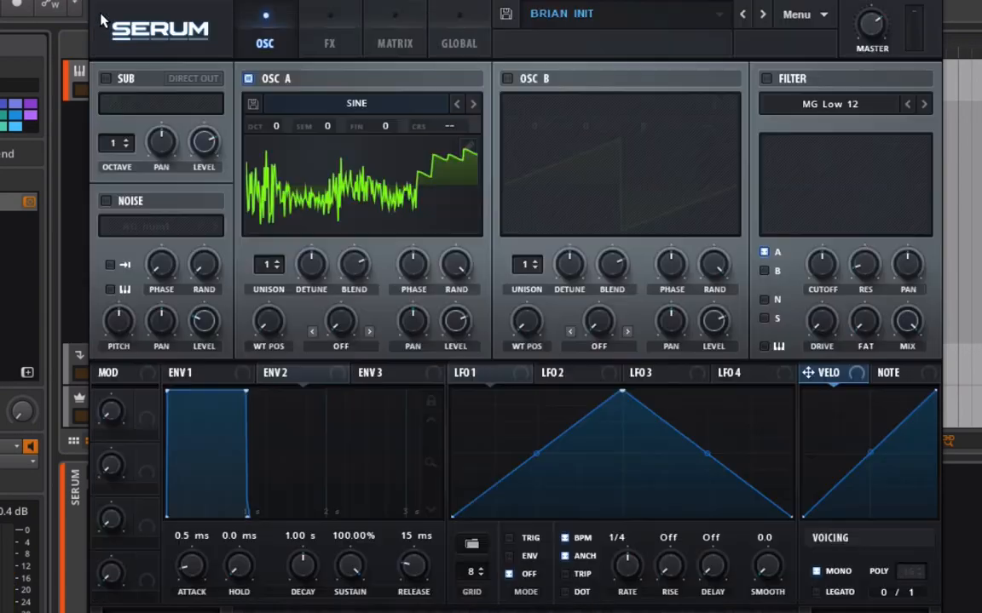
pyautogui.click(543, 11)
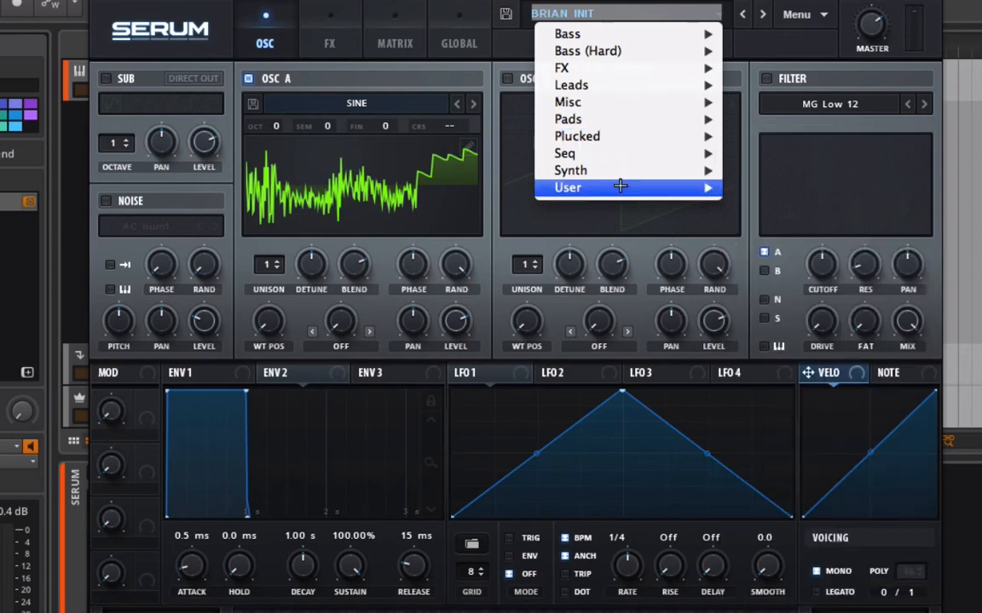
pyautogui.moveTo(620, 187)
pyautogui.click(841, 223)
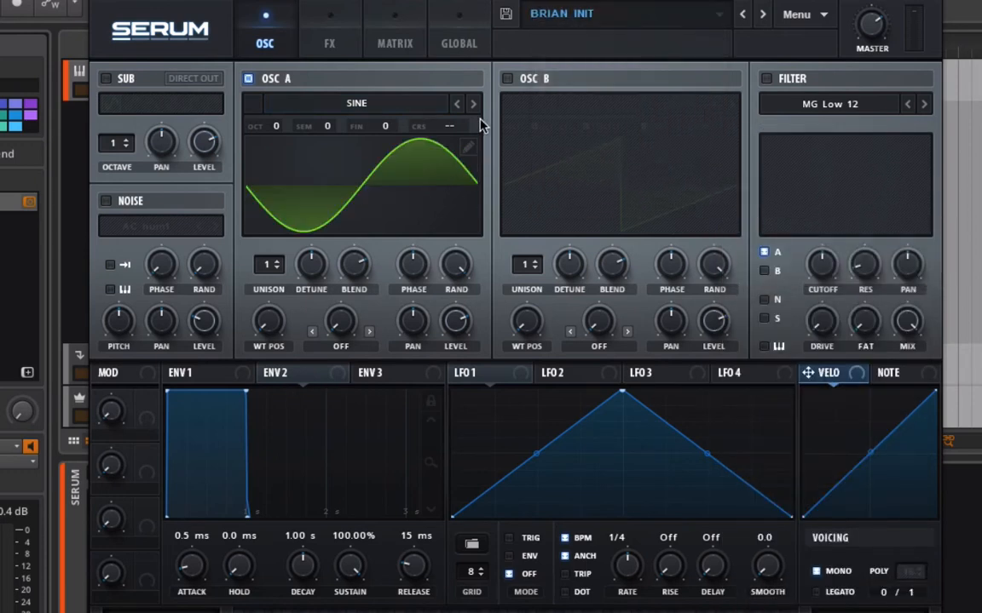
# Load the wavetable 0001 from the Additional category into oscillator A and sweep its wavetable position
pyautogui.click(392, 111)
pyautogui.moveTo(395, 127)
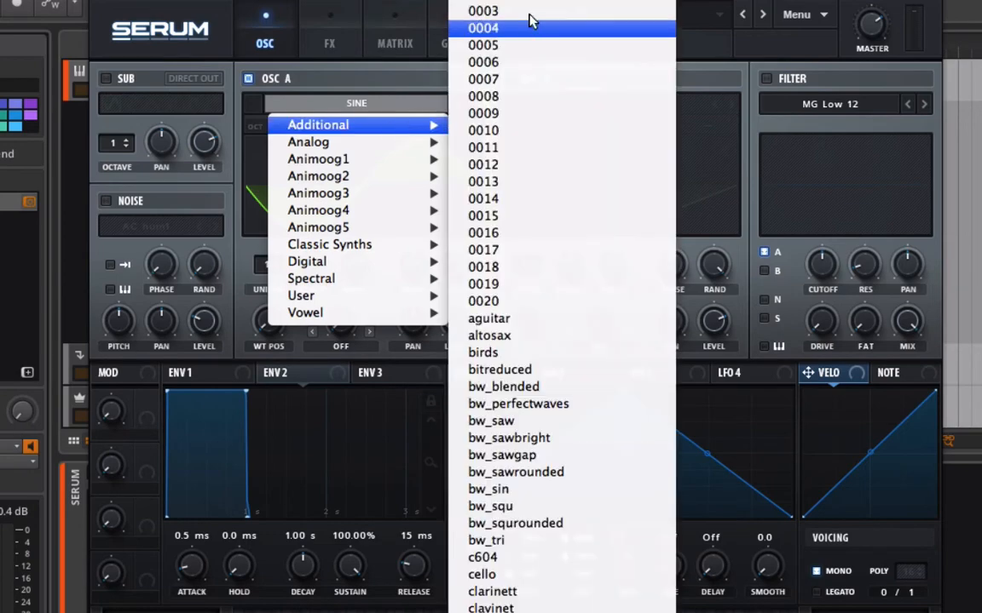
pyautogui.click(484, 1)
pyautogui.moveTo(269, 312); pyautogui.dragTo(287, 455)
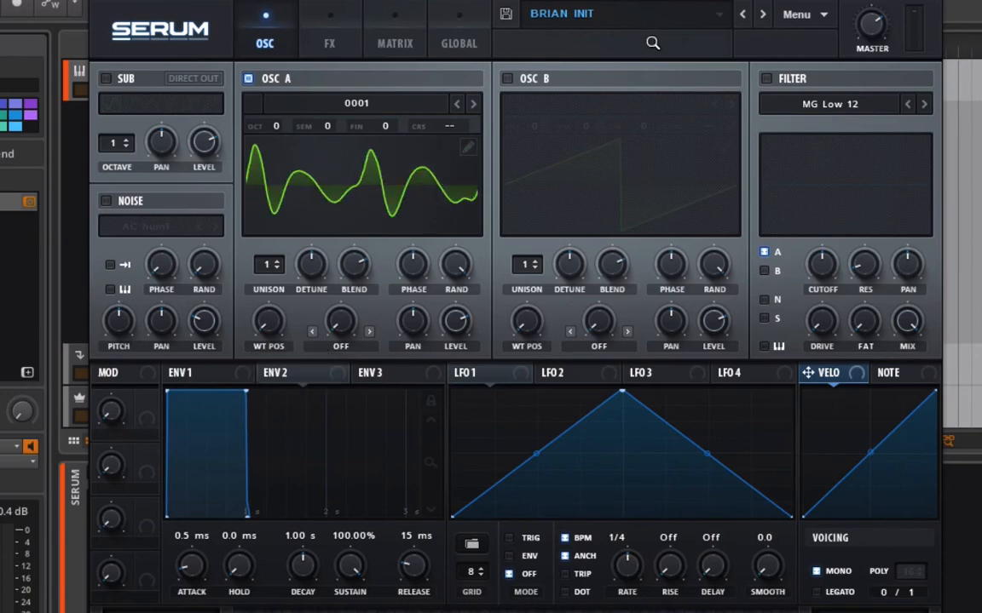
# Look through the preset categories and reload the current INIT preset from the User category to restore oscillator A's sine
pyautogui.click(598, 15)
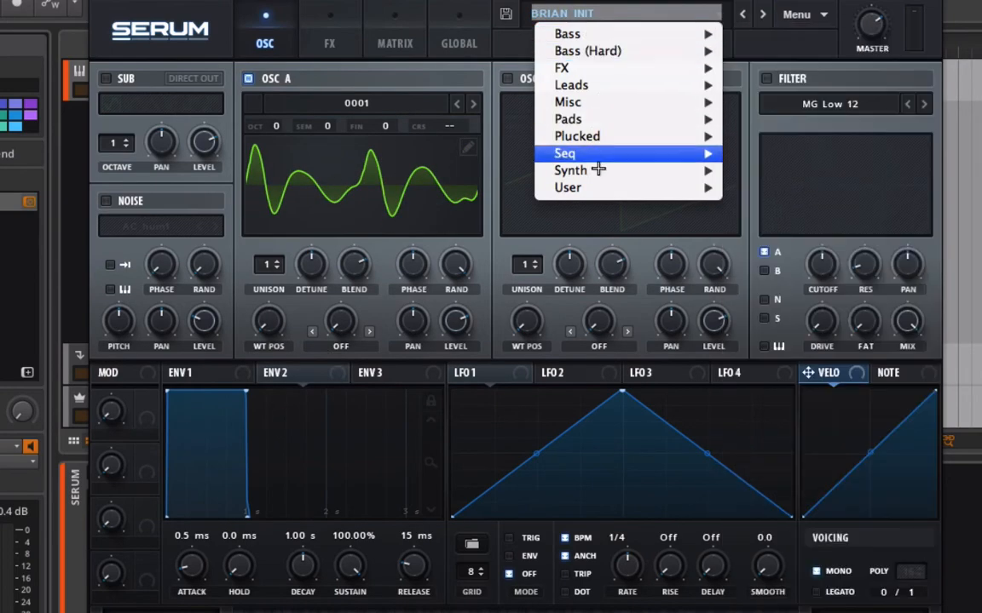
pyautogui.moveTo(634, 99)
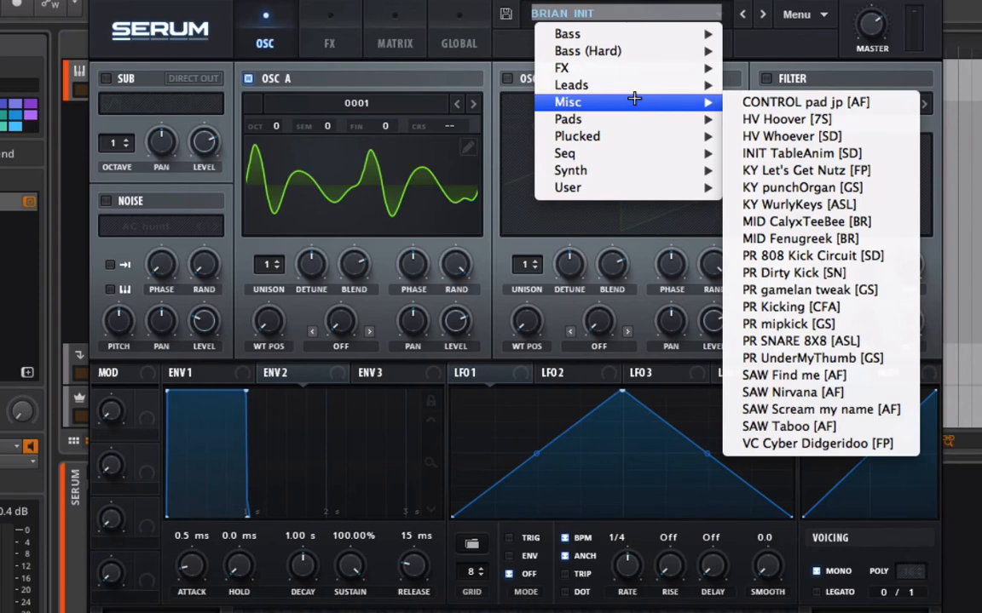
pyautogui.moveTo(602, 187)
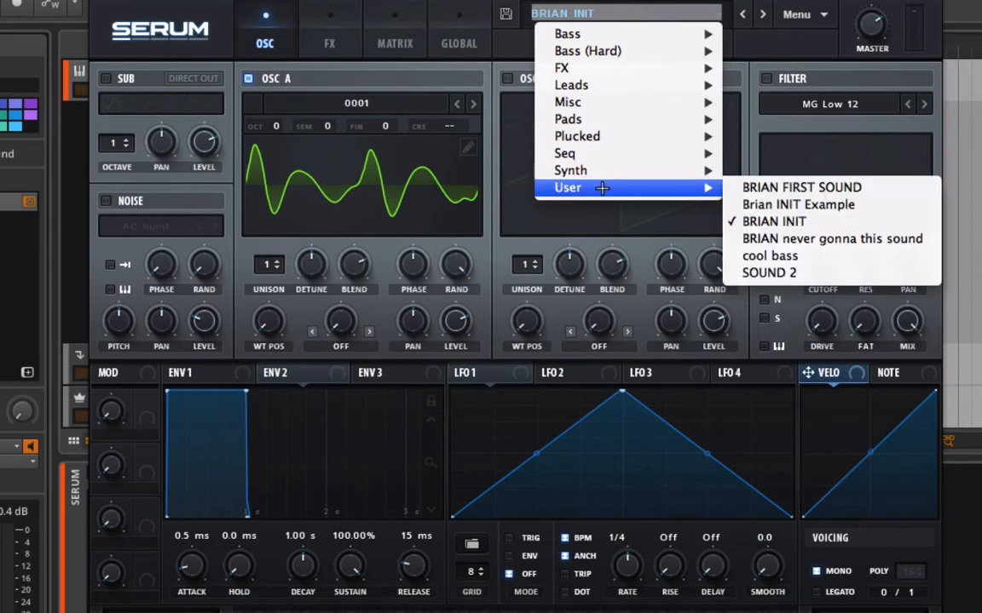
pyautogui.click(774, 222)
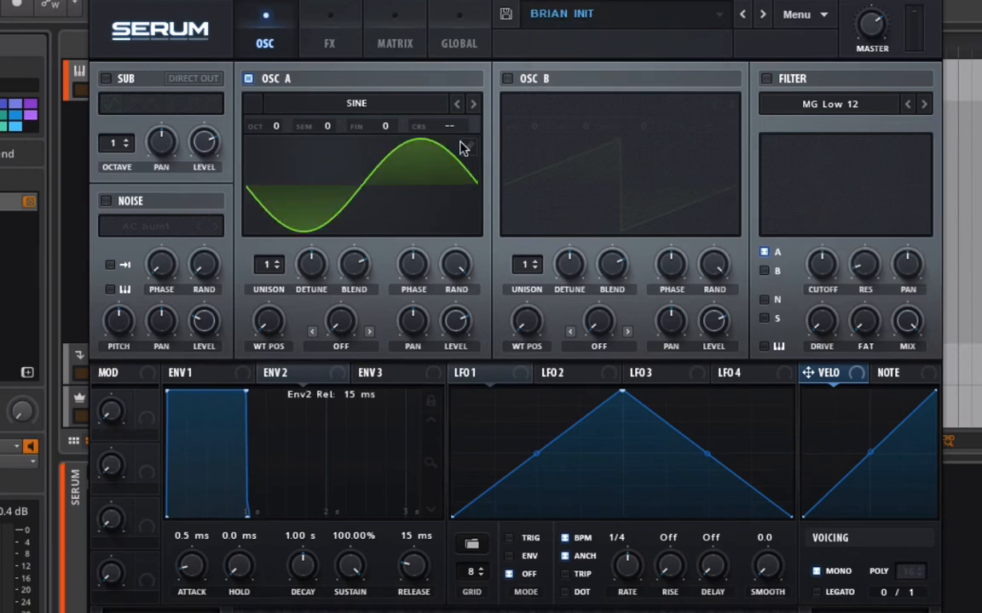
# Open oscillator A's table editor, recalculate the harmonic bins from the sine, and add two more frames to the table
pyautogui.click(463, 147)
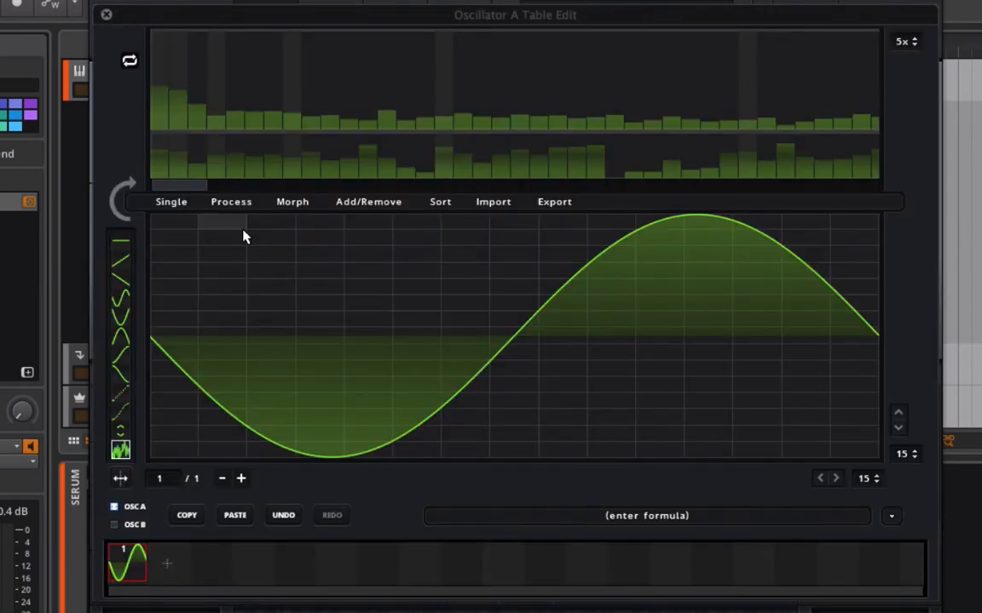
pyautogui.click(128, 193)
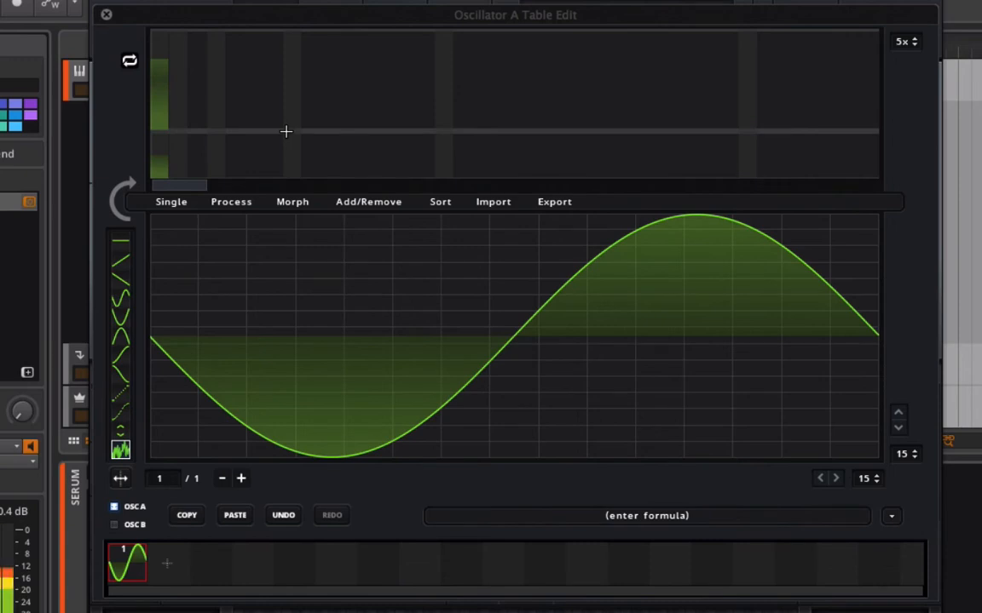
pyautogui.click(168, 572)
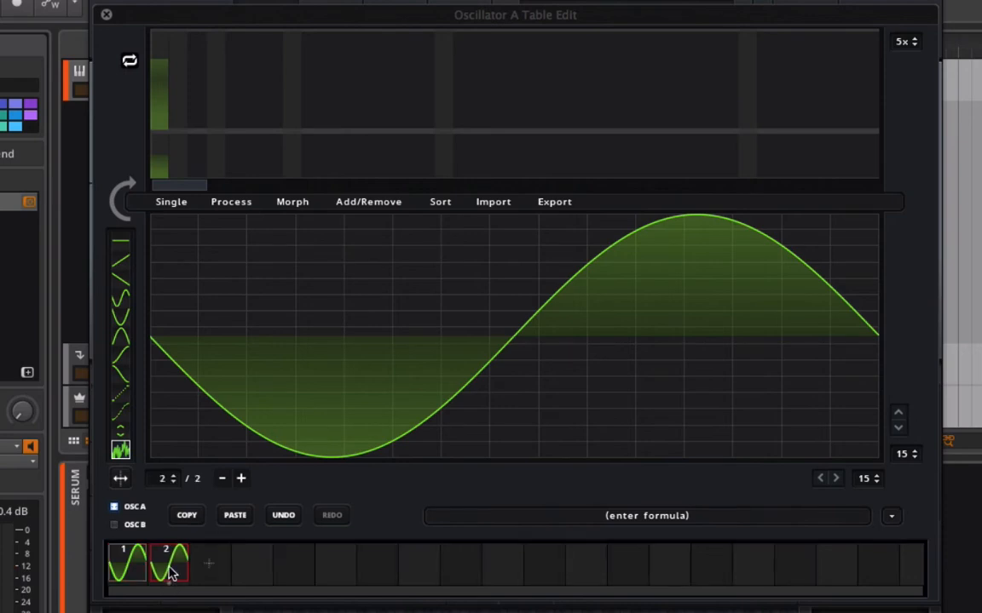
pyautogui.click(205, 573)
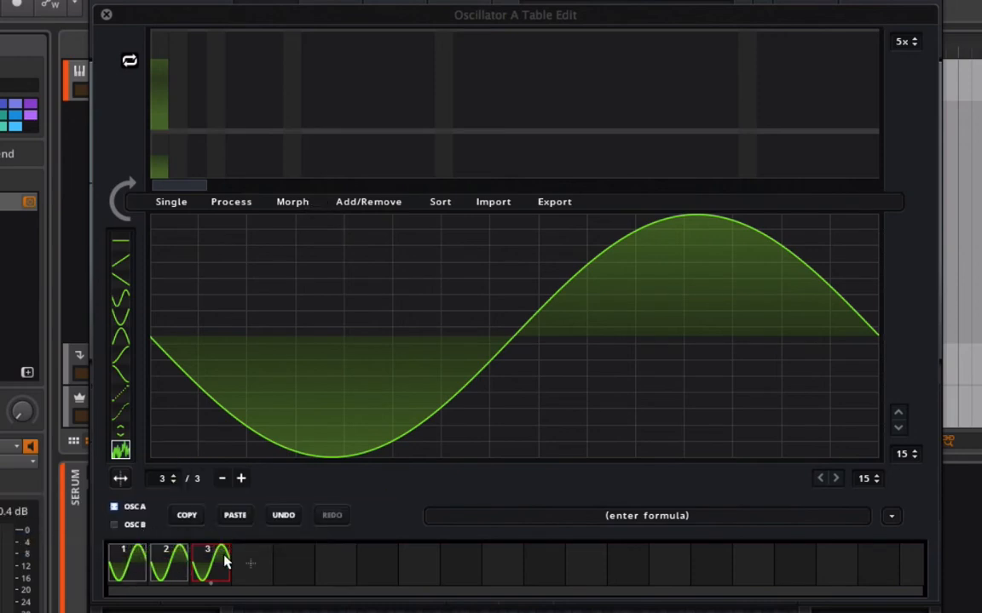
# Look through the three identical sine frames and fill frame 1 with the single formula triangle (in phase)
pyautogui.click(124, 558)
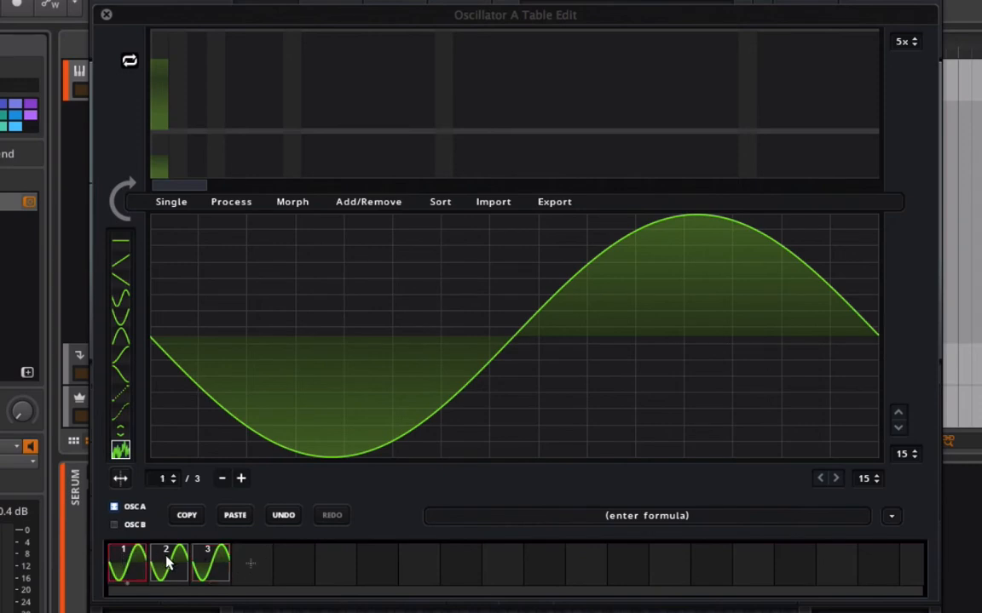
pyautogui.click(166, 559)
pyautogui.click(205, 569)
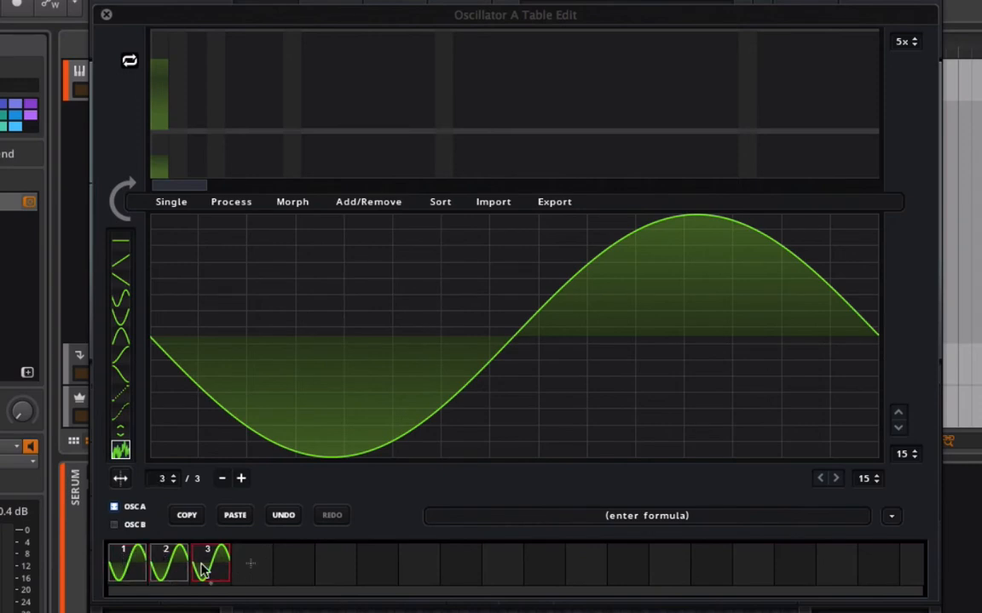
pyautogui.click(155, 563)
pyautogui.click(126, 562)
pyautogui.click(891, 515)
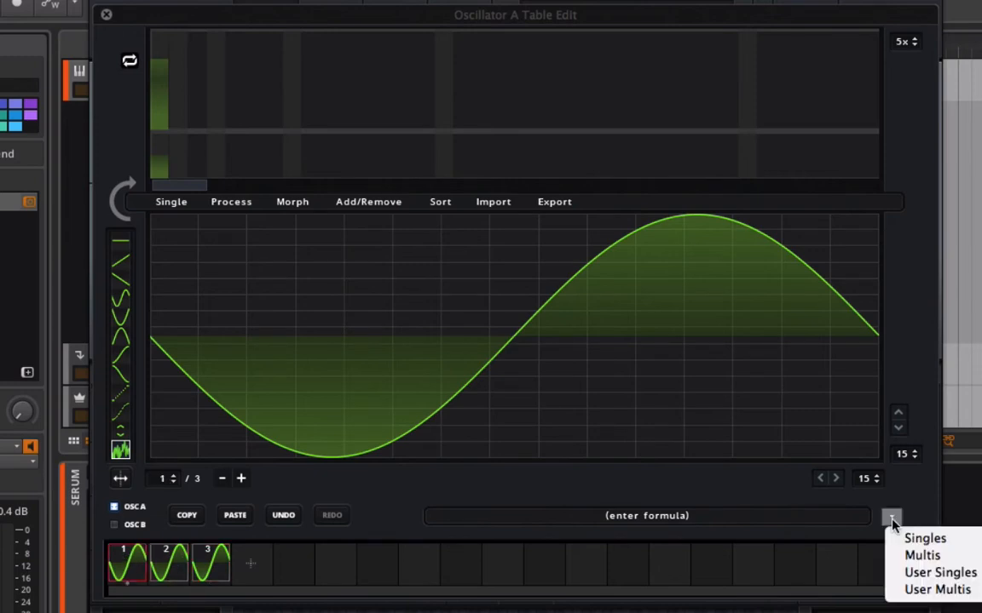
pyautogui.moveTo(908, 540)
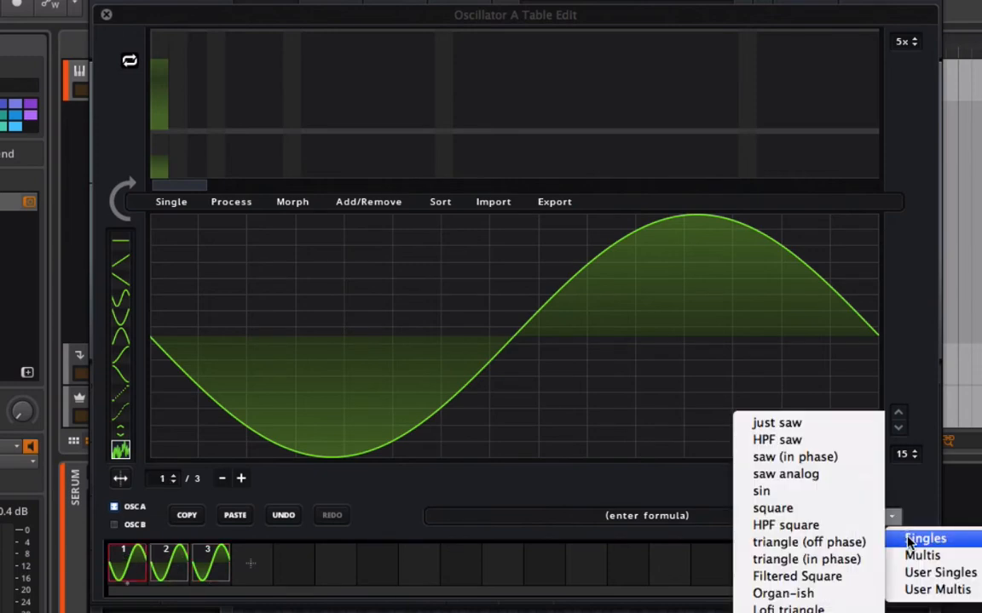
pyautogui.click(806, 559)
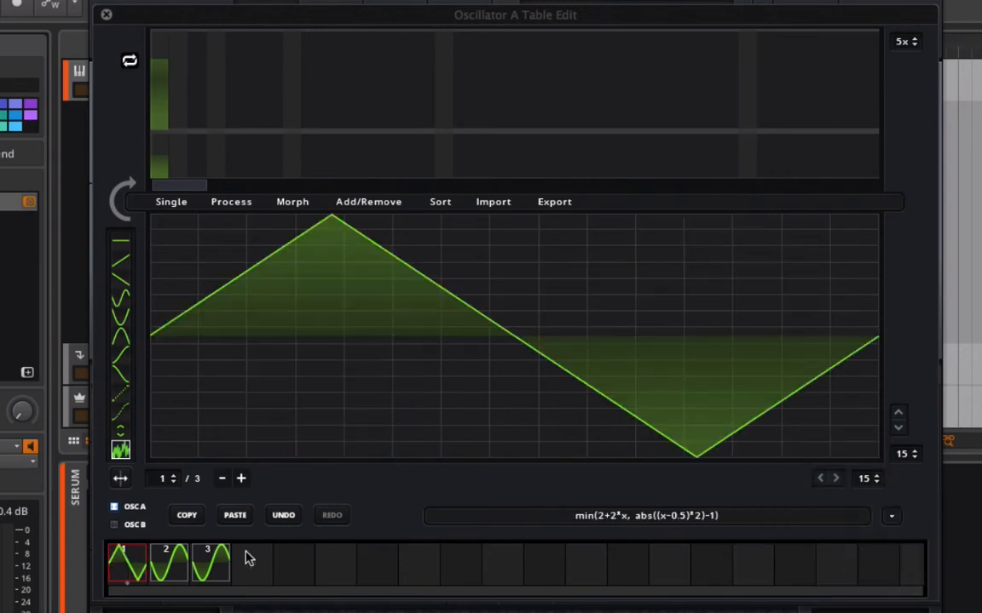
# Fill frame 2 of the table with the single formula just saw
pyautogui.click(168, 562)
pyautogui.click(890, 517)
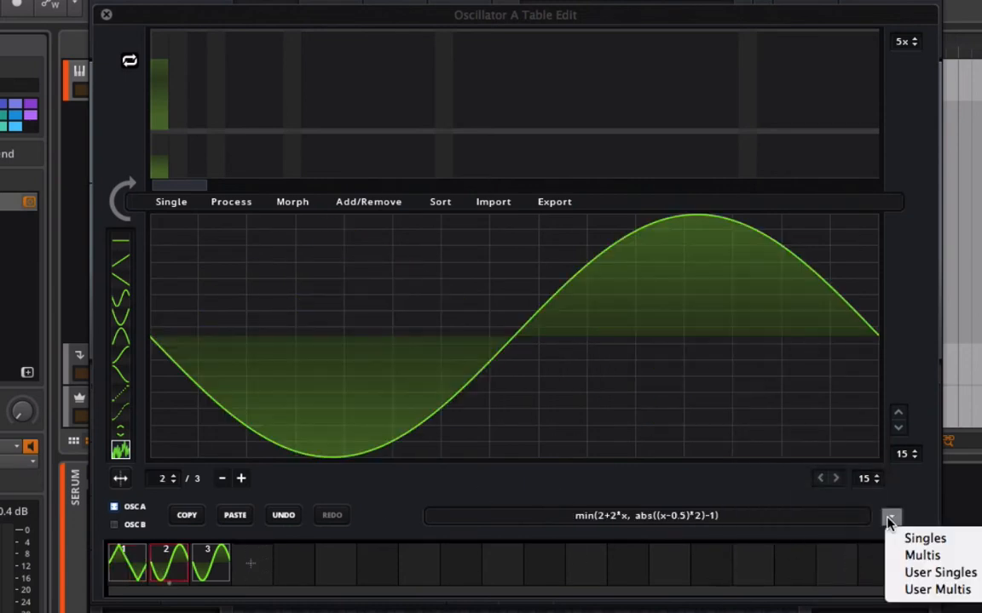
pyautogui.moveTo(908, 539)
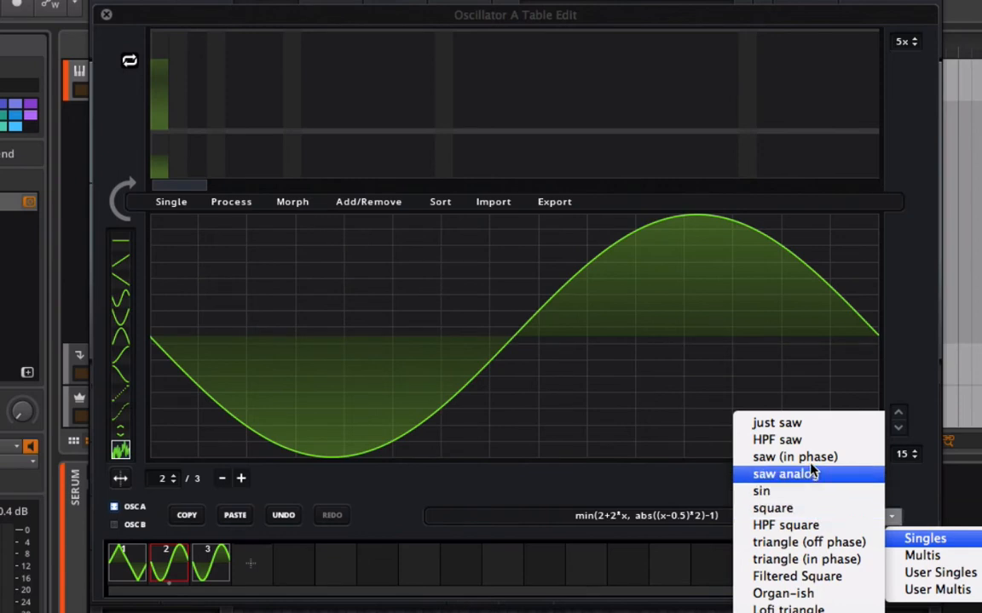
pyautogui.click(810, 423)
# Fill frame 3 of the table with the single formula square
pyautogui.click(200, 561)
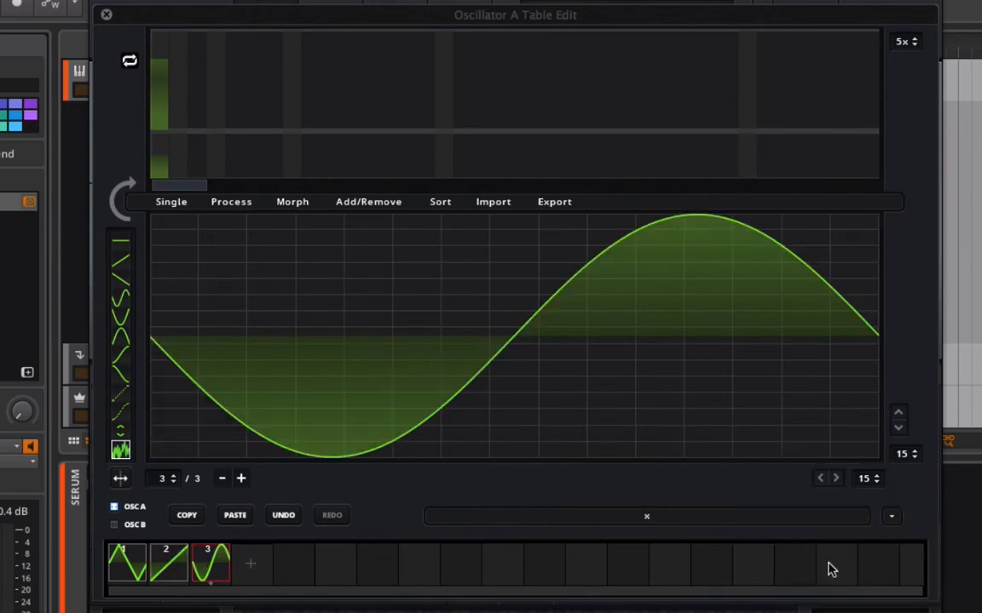
pyautogui.click(892, 516)
pyautogui.moveTo(905, 542)
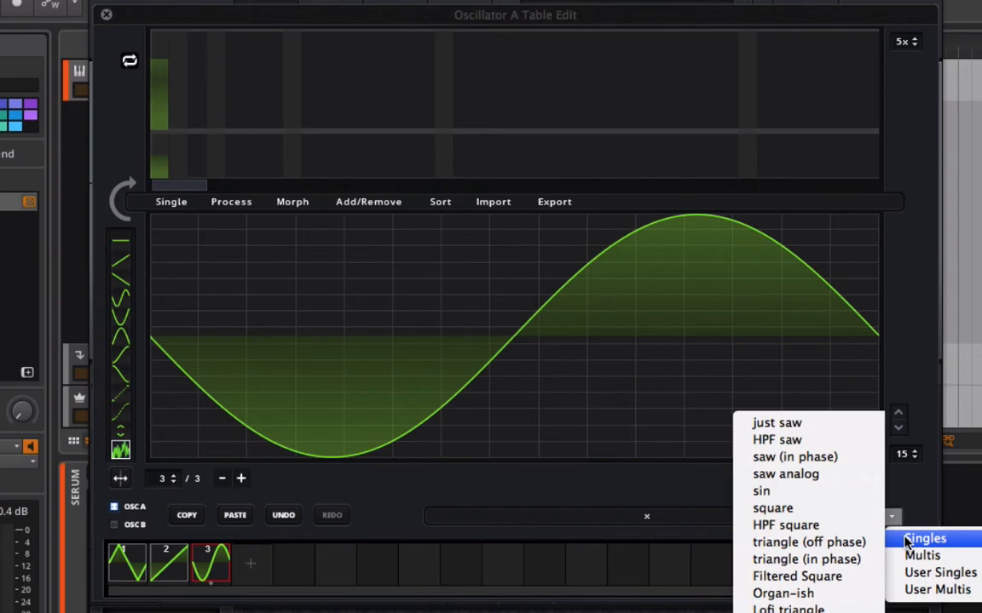
pyautogui.click(776, 509)
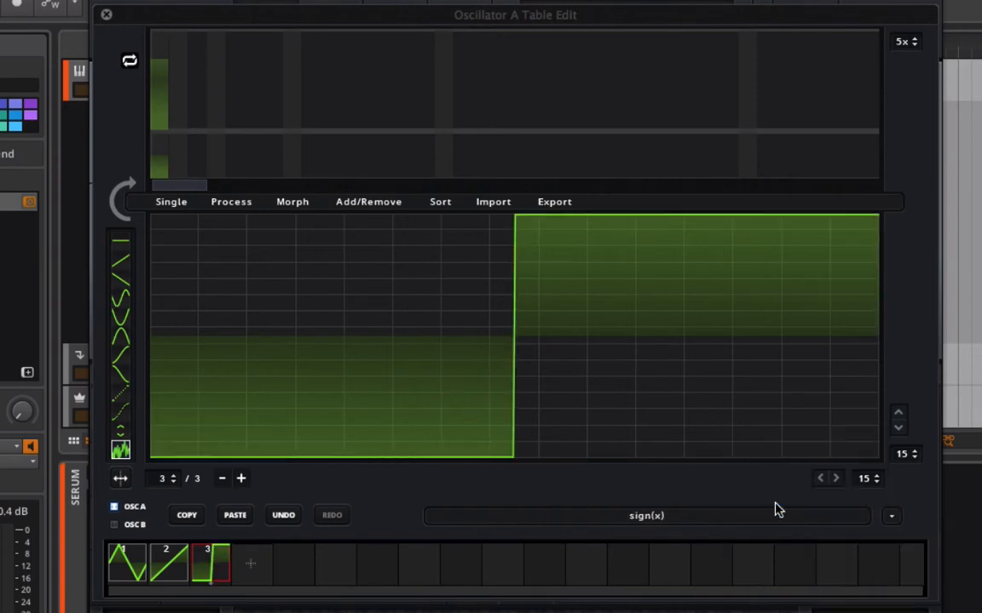
# Step back from frame 3 to frame 1 and forward again to view the triangle, saw and square
pyautogui.click(174, 483)
pyautogui.click(174, 483)
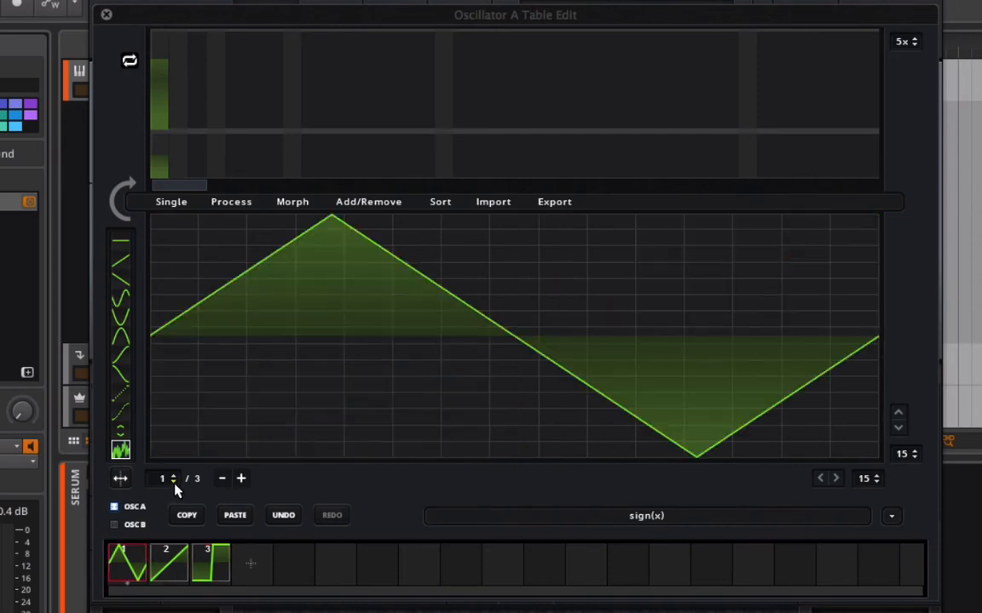
pyautogui.click(173, 476)
pyautogui.click(173, 477)
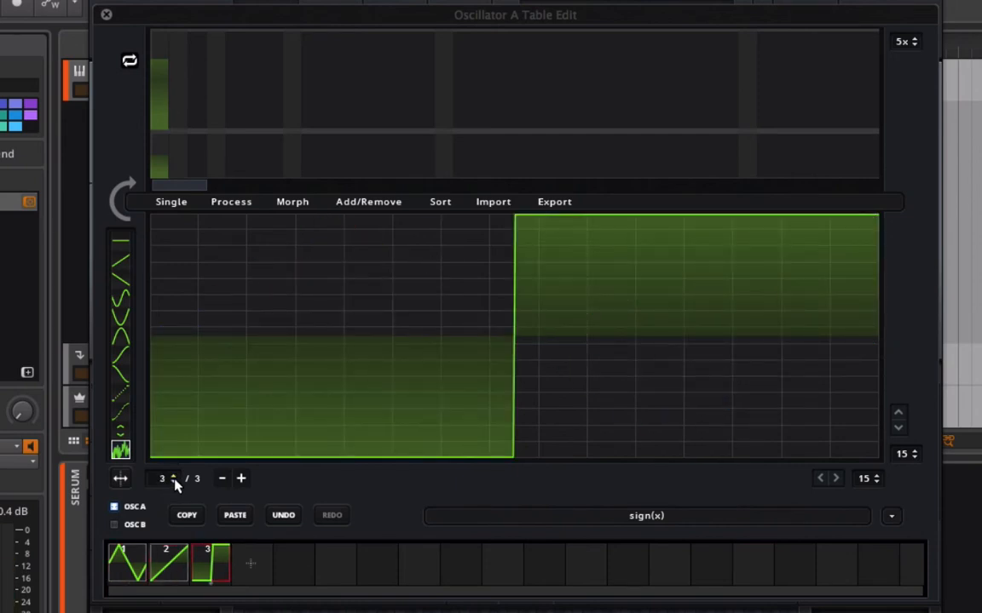
# Close the table editor and sweep oscillator A's wavetable position across the three frames, ending at the first
pyautogui.click(106, 13)
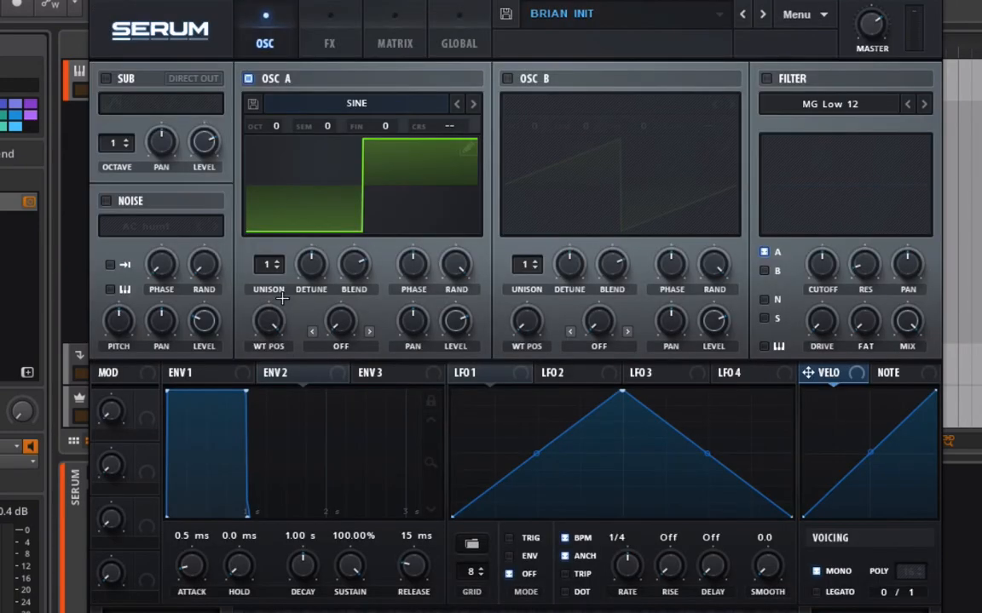
pyautogui.moveTo(244, 331); pyautogui.dragTo(156, 608)
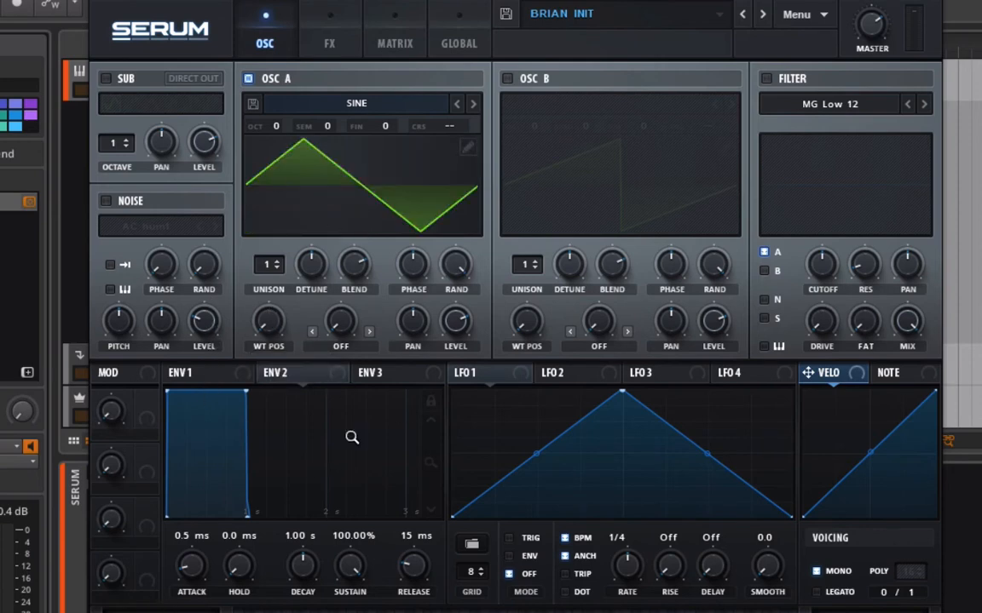
pyautogui.moveTo(267, 320); pyautogui.dragTo(322, 542)
# Reopen oscillator A's table editor, apply Morph - Crossfade to the three frames, and scrub through the resulting table
pyautogui.click(468, 148)
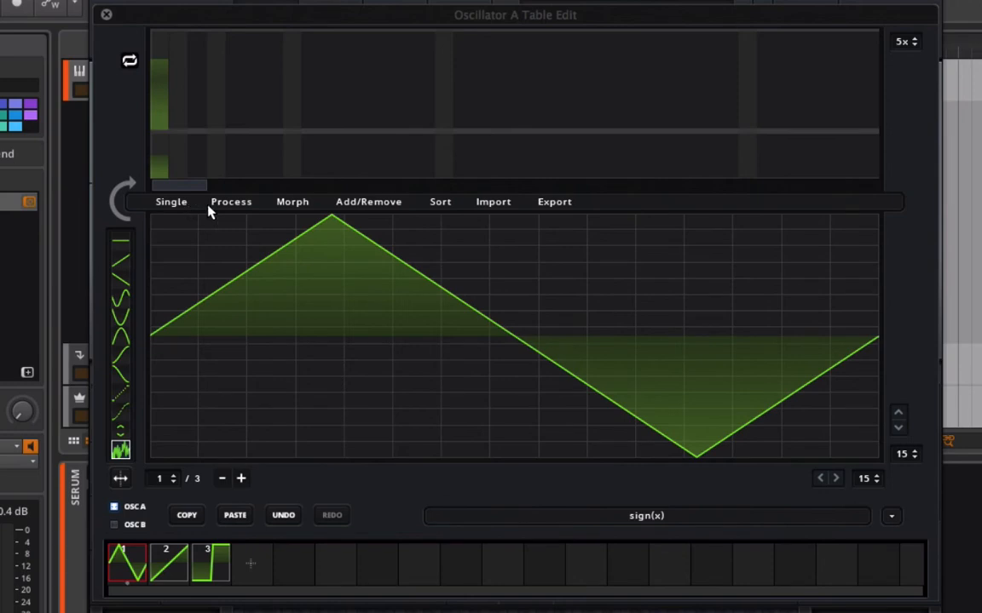
pyautogui.click(293, 202)
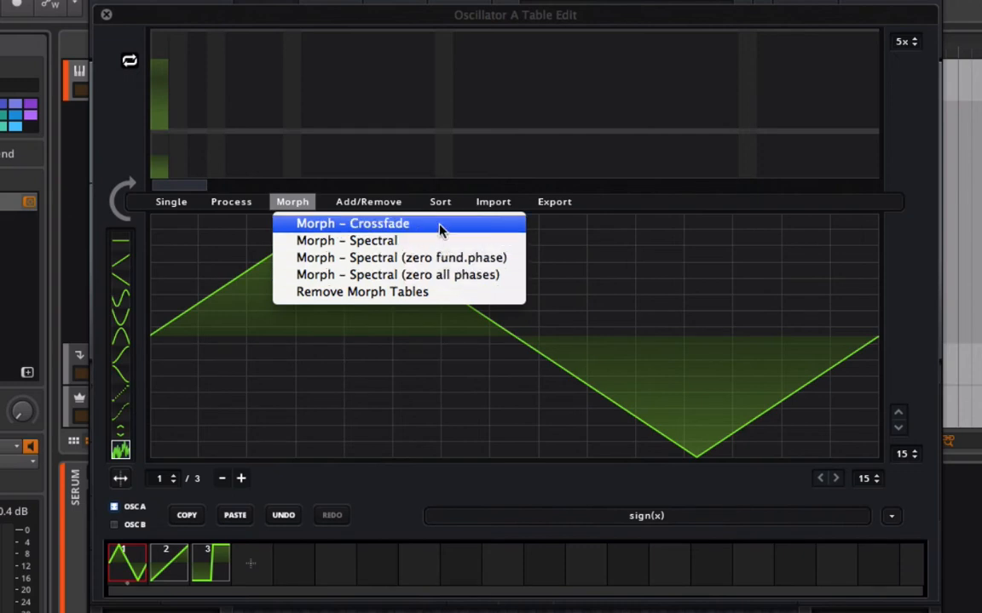
pyautogui.click(441, 226)
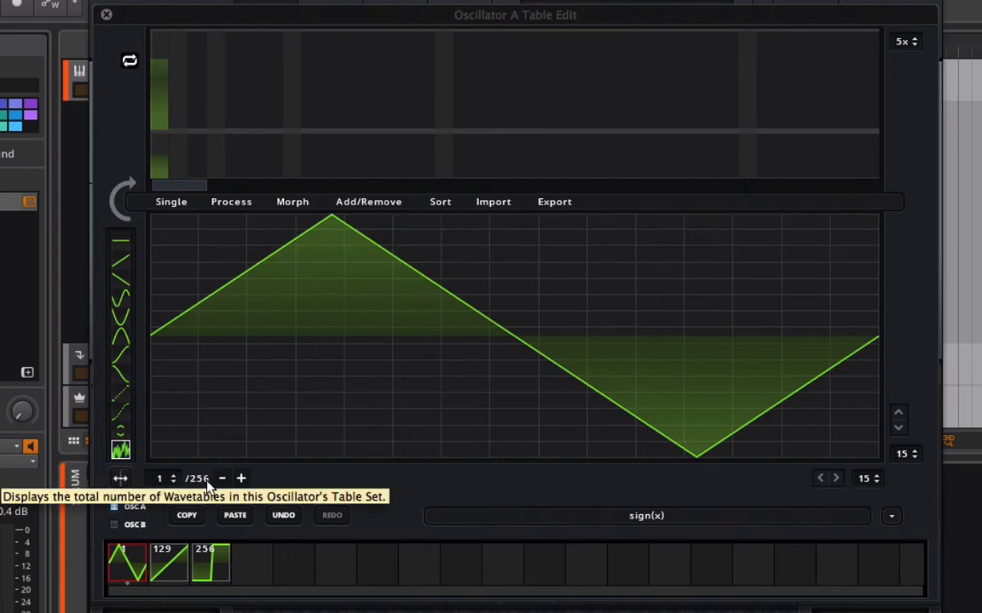
pyautogui.moveTo(163, 483); pyautogui.dragTo(132, 554)
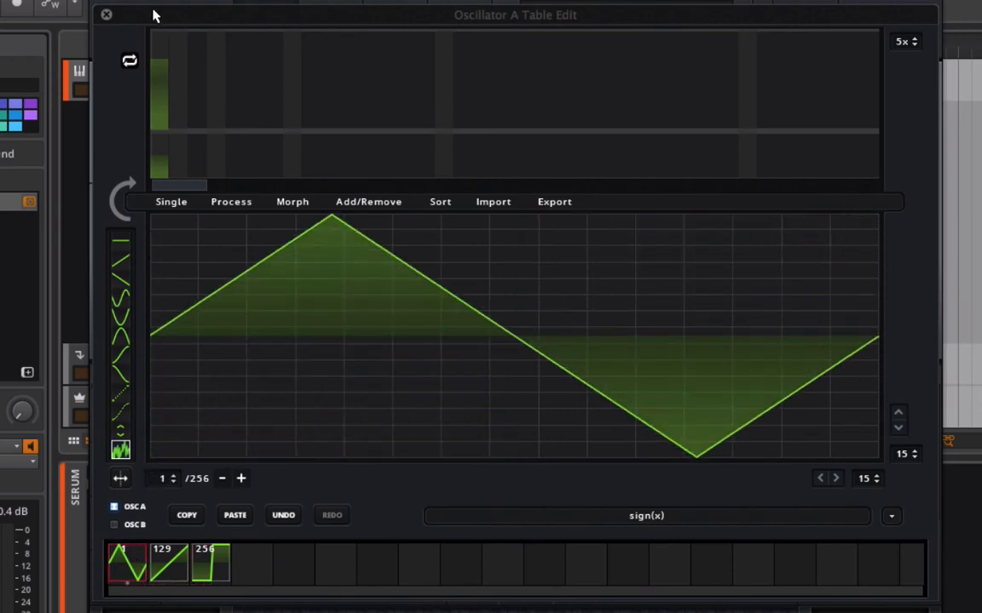
# Return to the oscillator view and sweep oscillator A's wavetable position through the crossfaded table, ending at frame 1
pyautogui.click(105, 14)
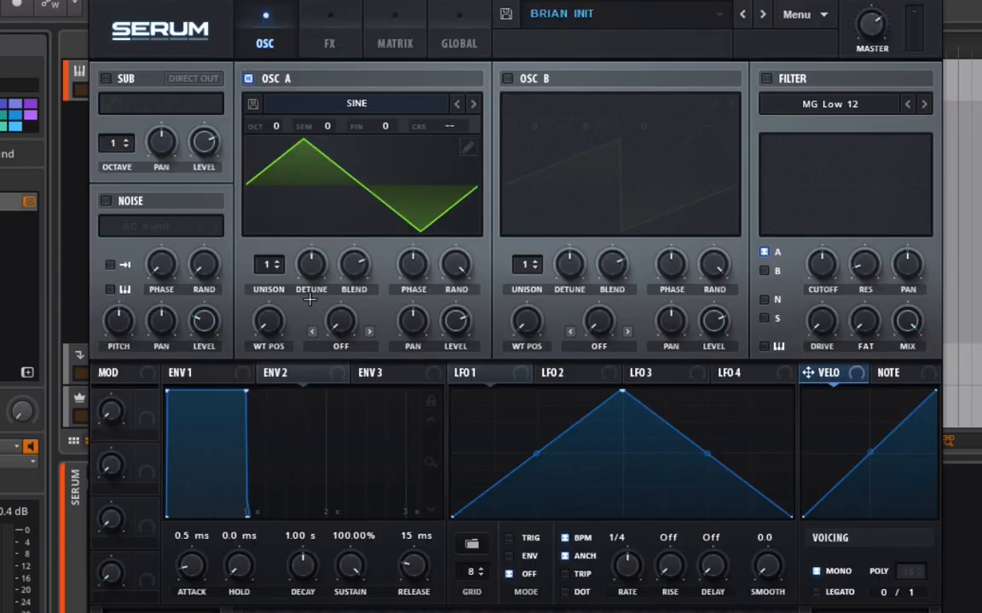
pyautogui.moveTo(267, 321); pyautogui.dragTo(218, 160)
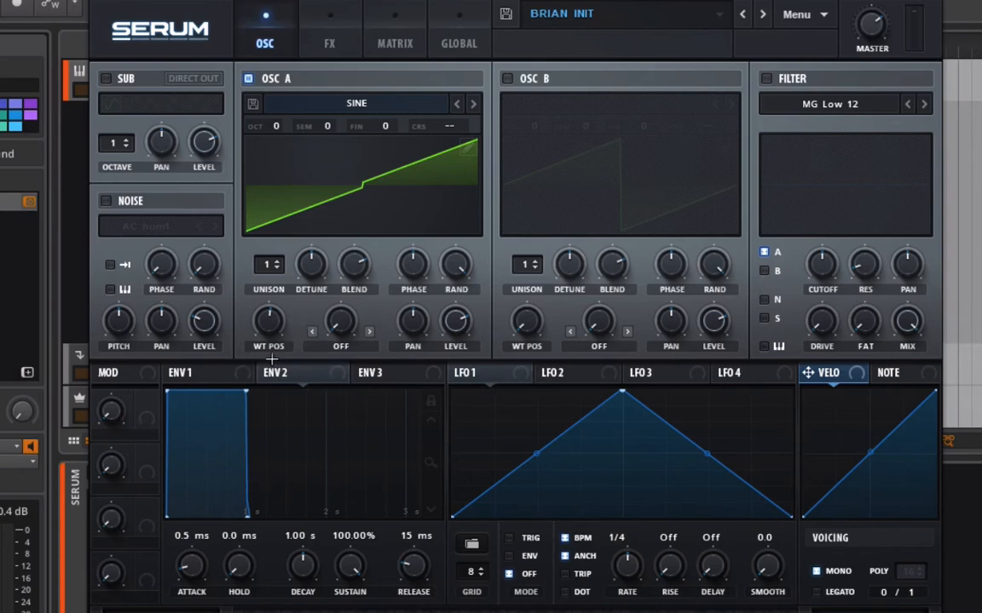
pyautogui.moveTo(265, 319); pyautogui.dragTo(227, 483)
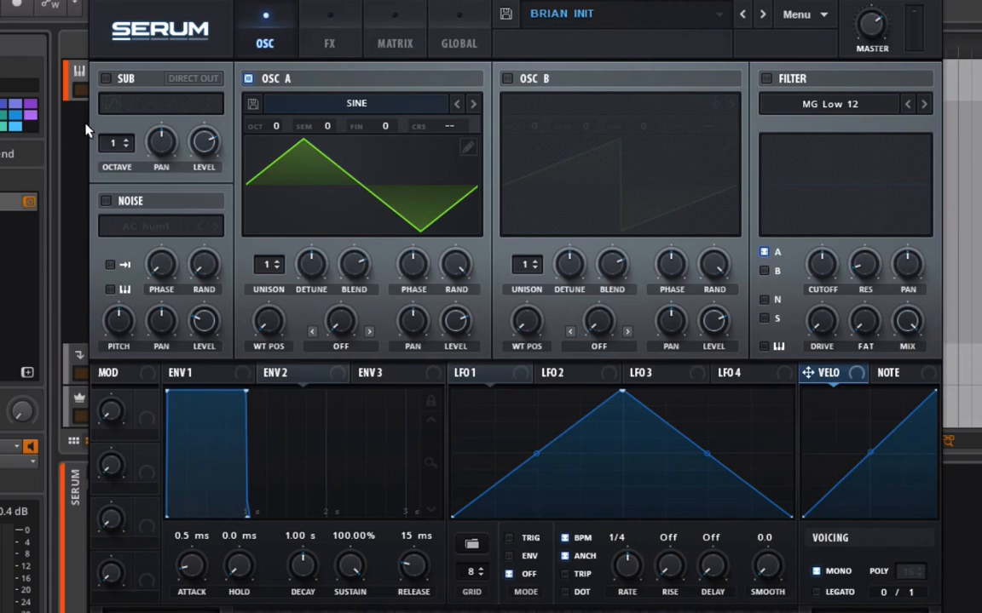
# Reopen oscillator A's table editor, flip all frames vertically (phase invert), and scrub through the table back to frame 1
pyautogui.click(468, 149)
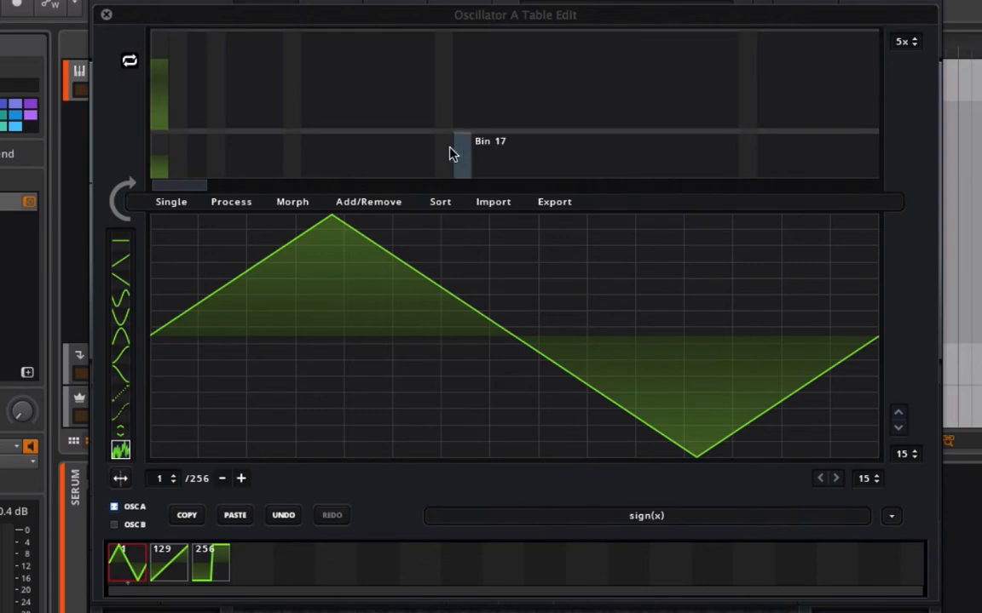
pyautogui.click(172, 205)
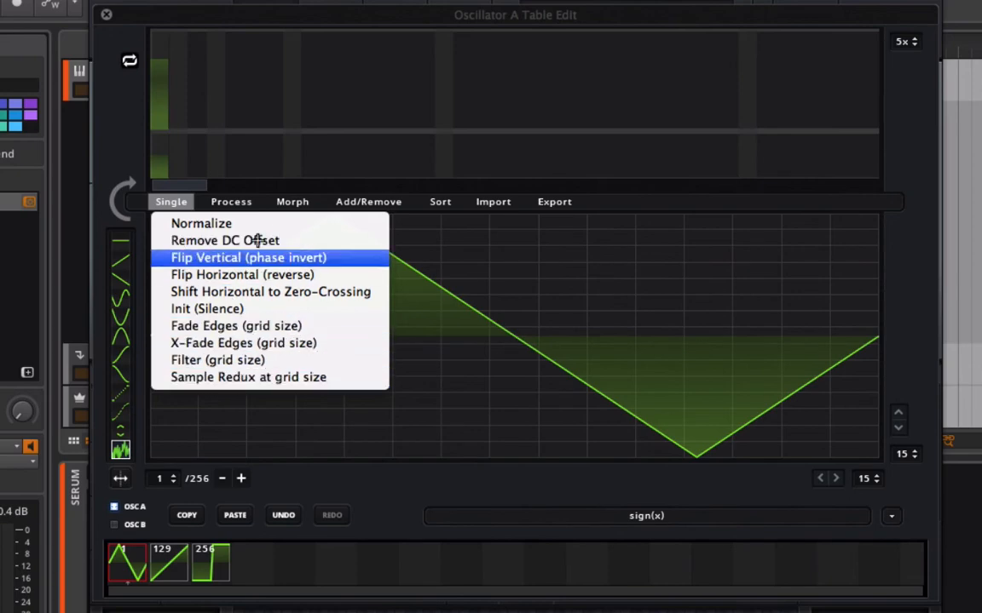
pyautogui.click(235, 212)
pyautogui.click(221, 198)
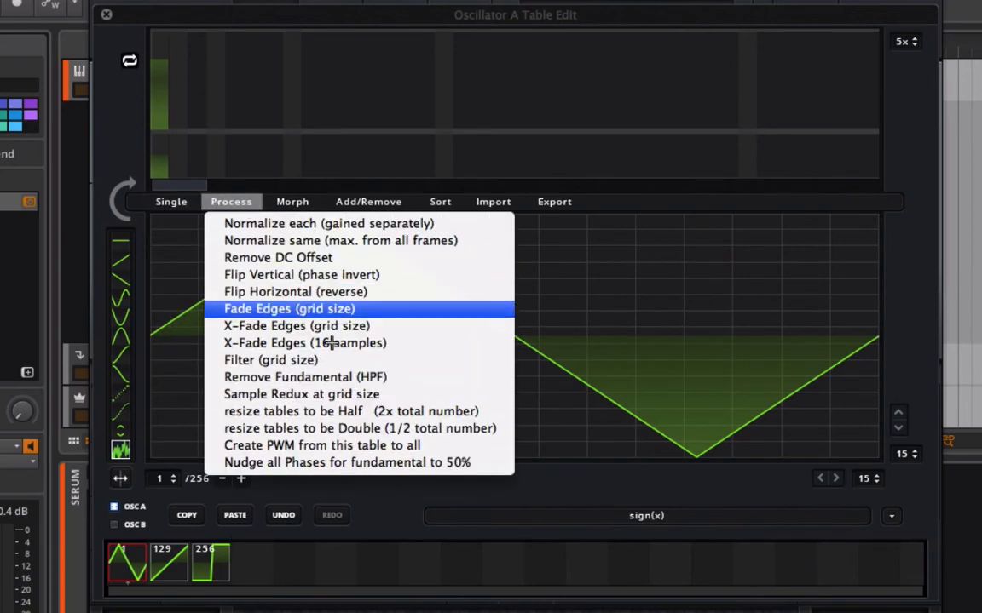
pyautogui.click(317, 276)
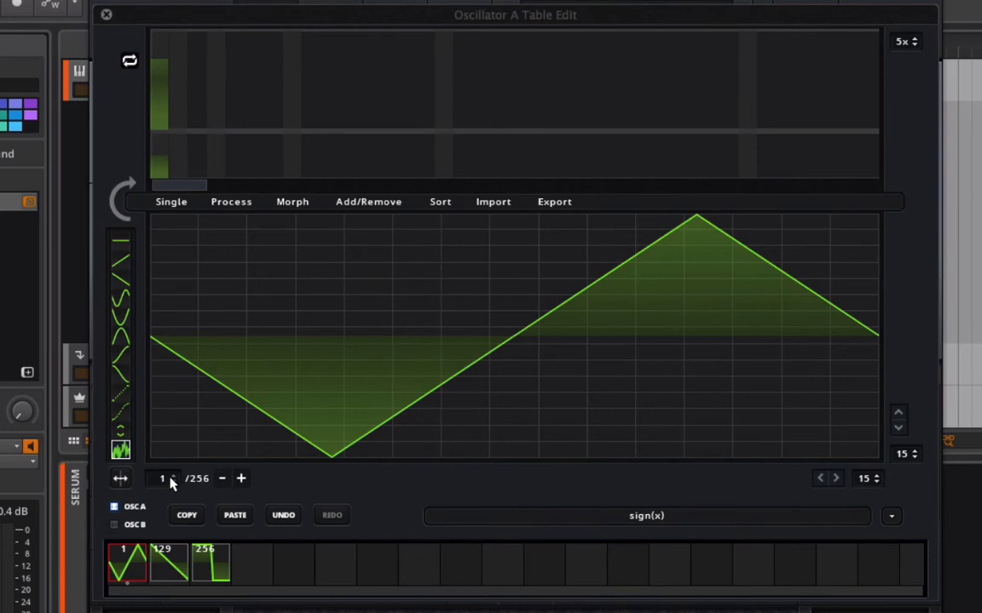
pyautogui.moveTo(170, 483); pyautogui.dragTo(146, 524)
# Set both the vertical and the horizontal grid size of the waveform display to 25
pyautogui.click(183, 206)
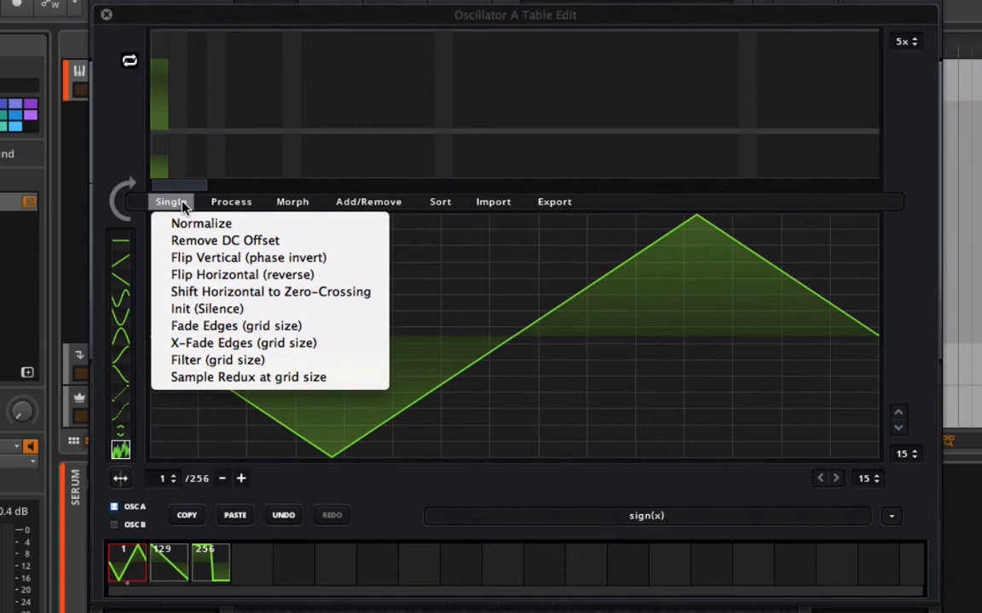
pyautogui.click(182, 206)
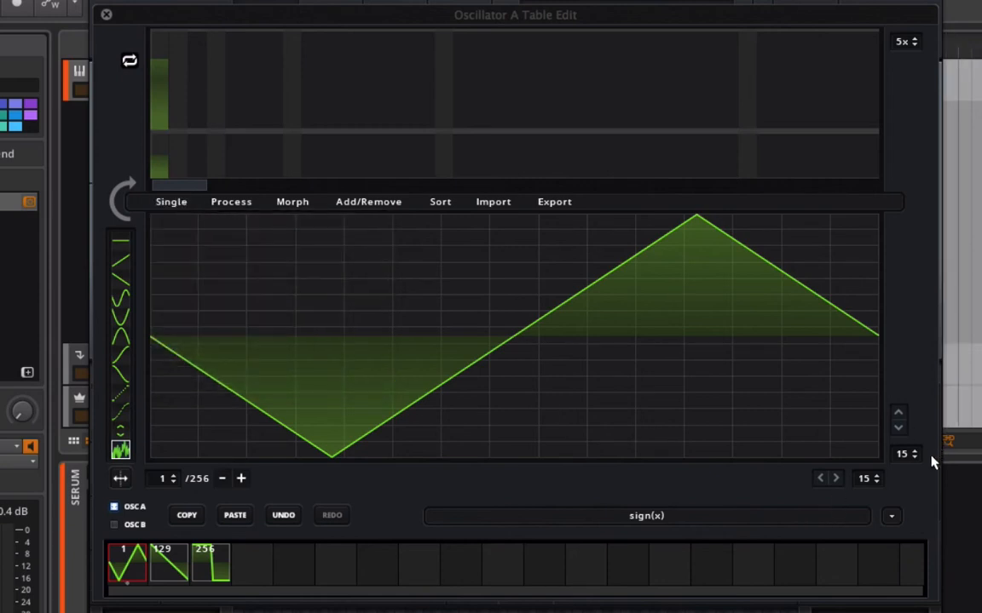
pyautogui.scroll(9, 918, 458)
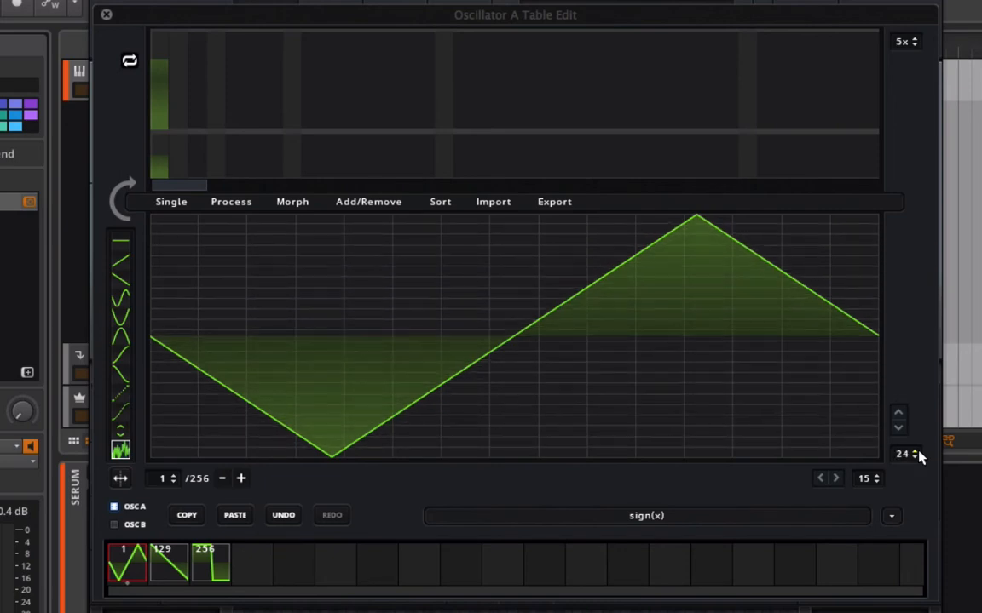
pyautogui.scroll(6, 881, 479)
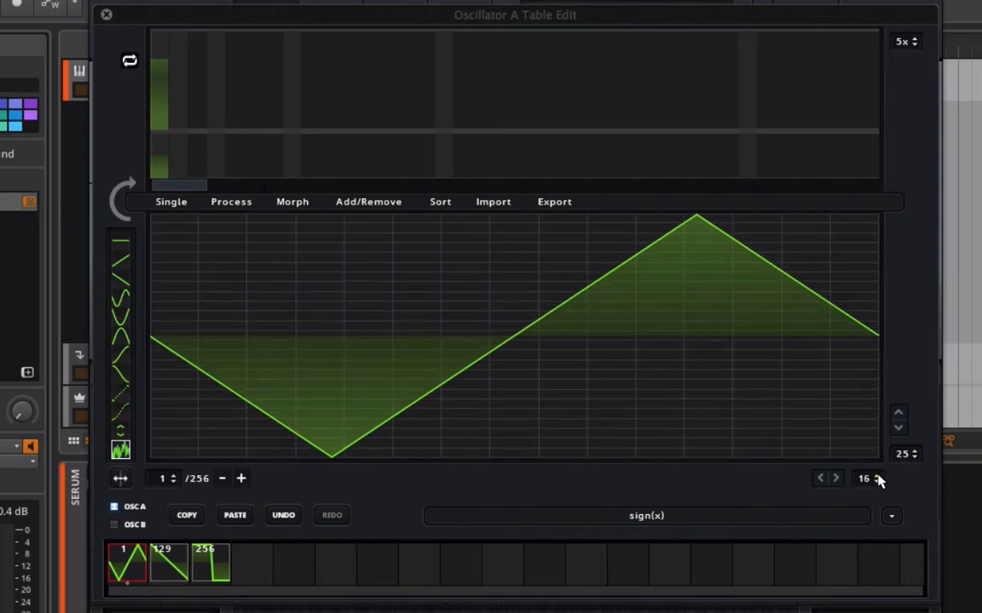
pyautogui.scroll(4, 879, 480)
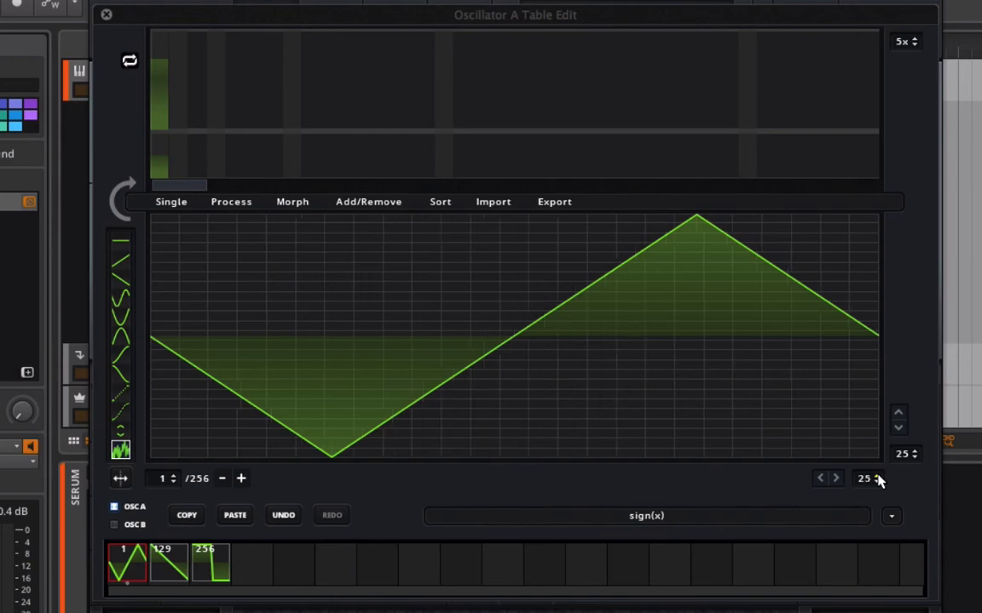
# Apply Sample Redux at grid size to all frames of the table and scrub through the frames back to frame 1
pyautogui.click(171, 205)
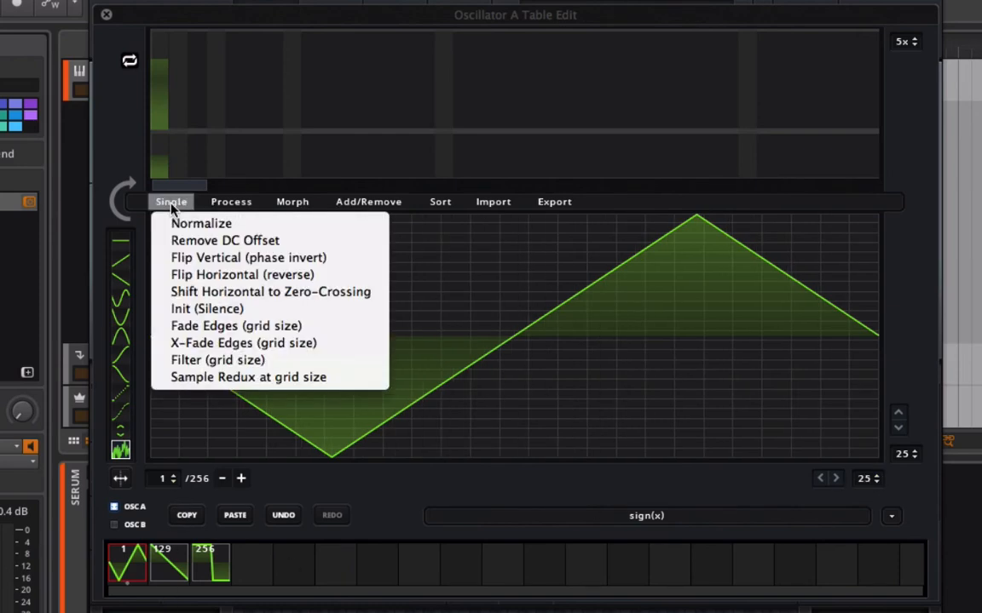
pyautogui.click(226, 203)
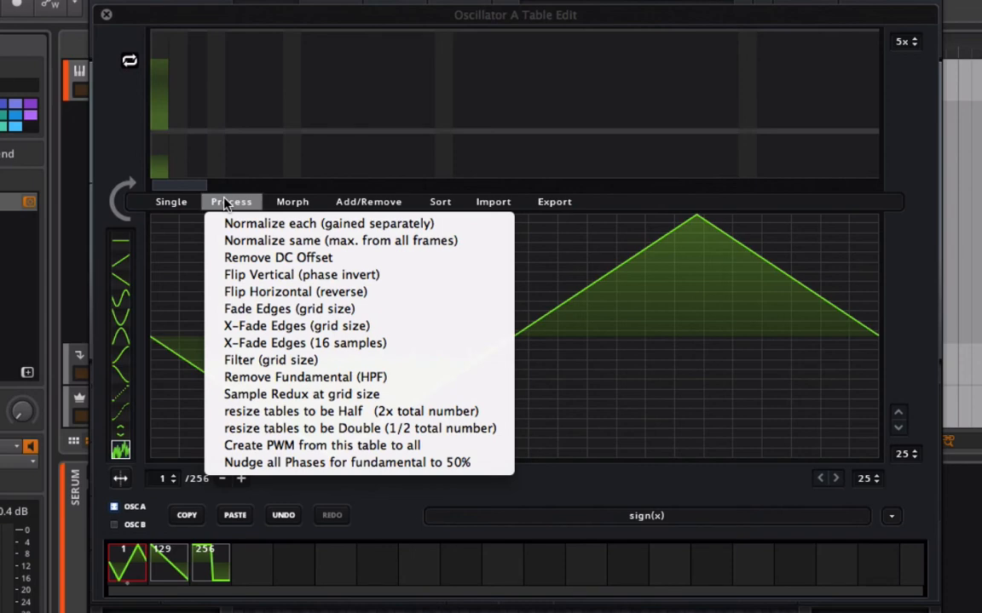
pyautogui.click(259, 394)
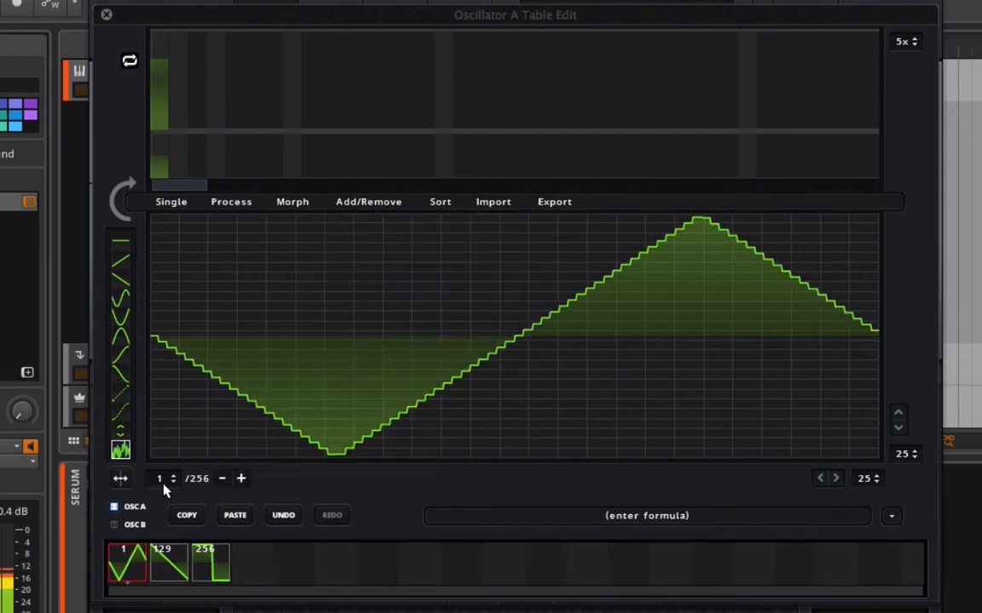
pyautogui.moveTo(159, 477); pyautogui.dragTo(95, 473)
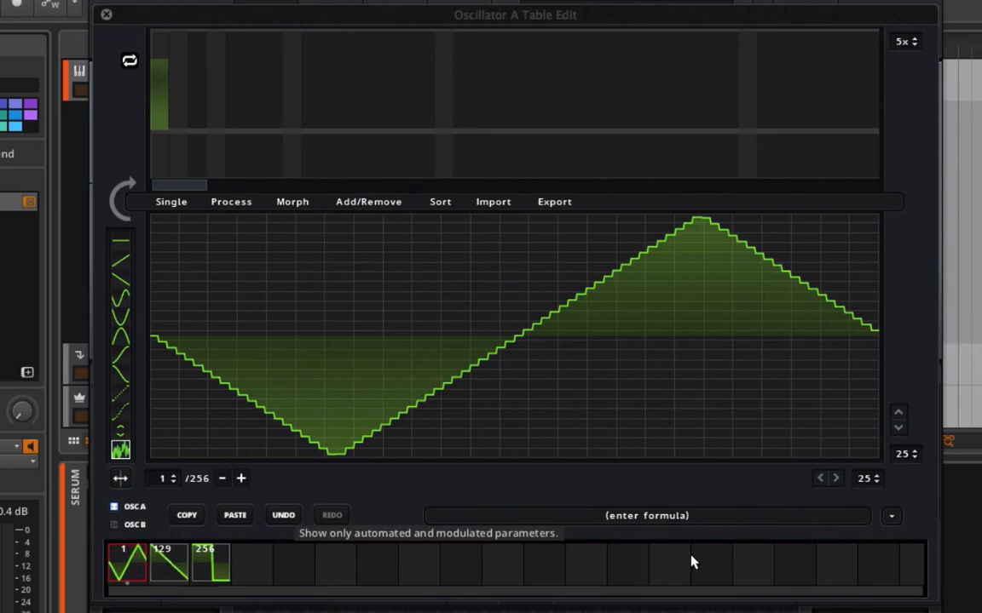
# Leave oscillator A's table editor and reload the INIT preset from the User presets
pyautogui.click(242, 202)
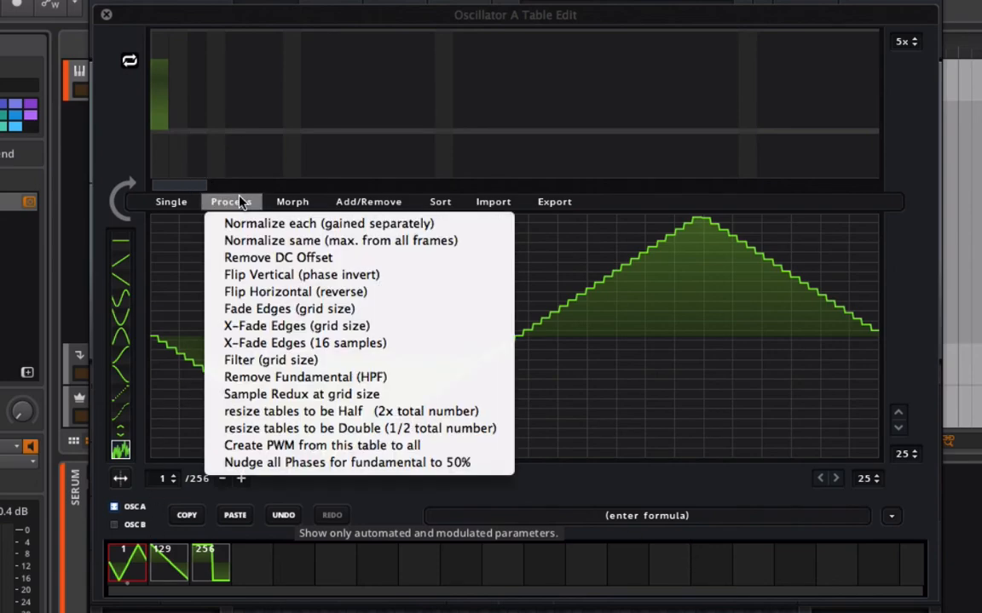
pyautogui.click(246, 203)
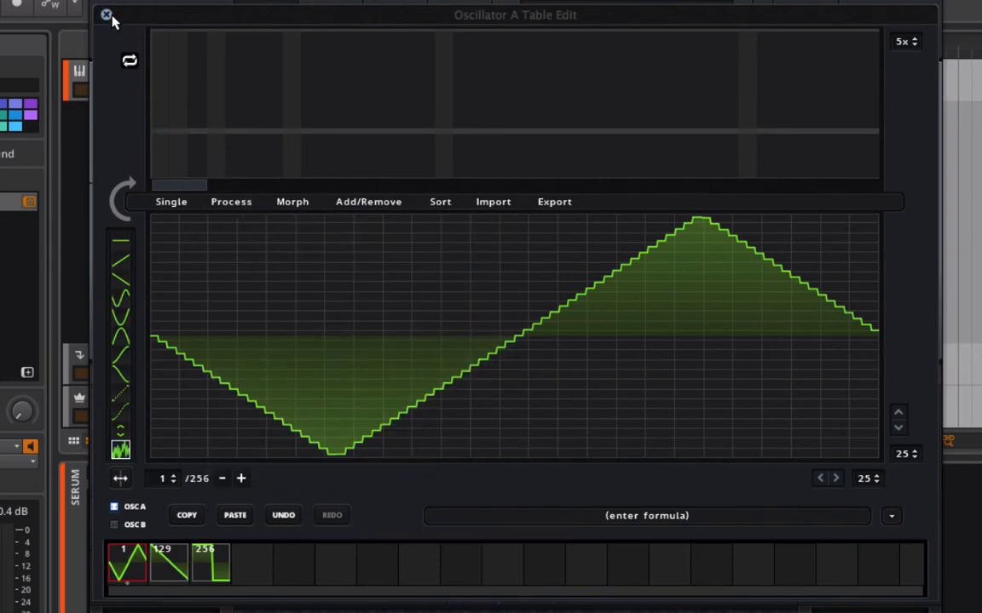
pyautogui.click(106, 14)
pyautogui.click(567, 14)
pyautogui.moveTo(625, 191)
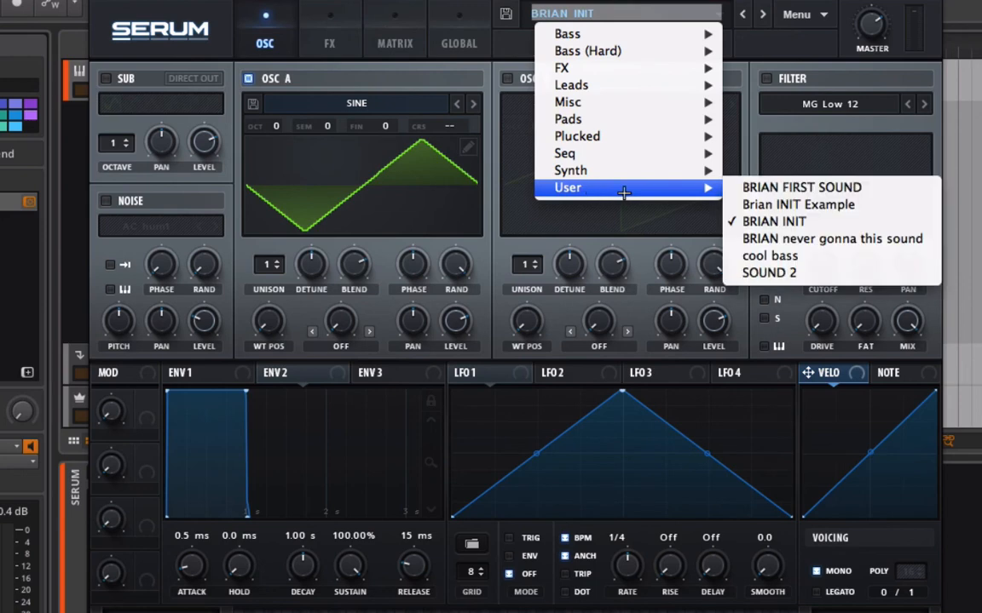
pyautogui.click(729, 222)
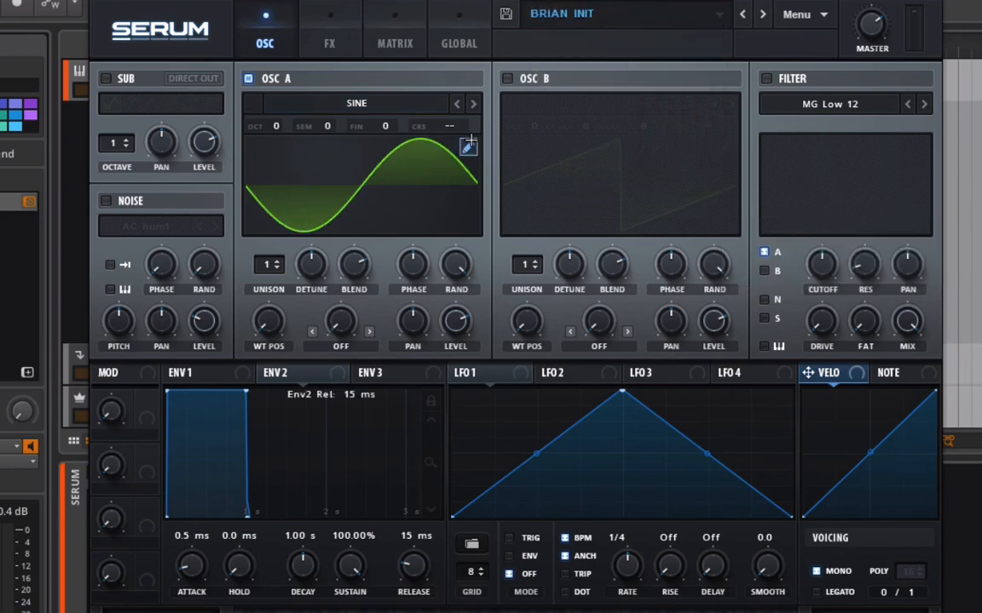
# Open oscillator A's table editor, add a second frame, and fill frame 1 with the triangle (in phase) formula
pyautogui.click(466, 147)
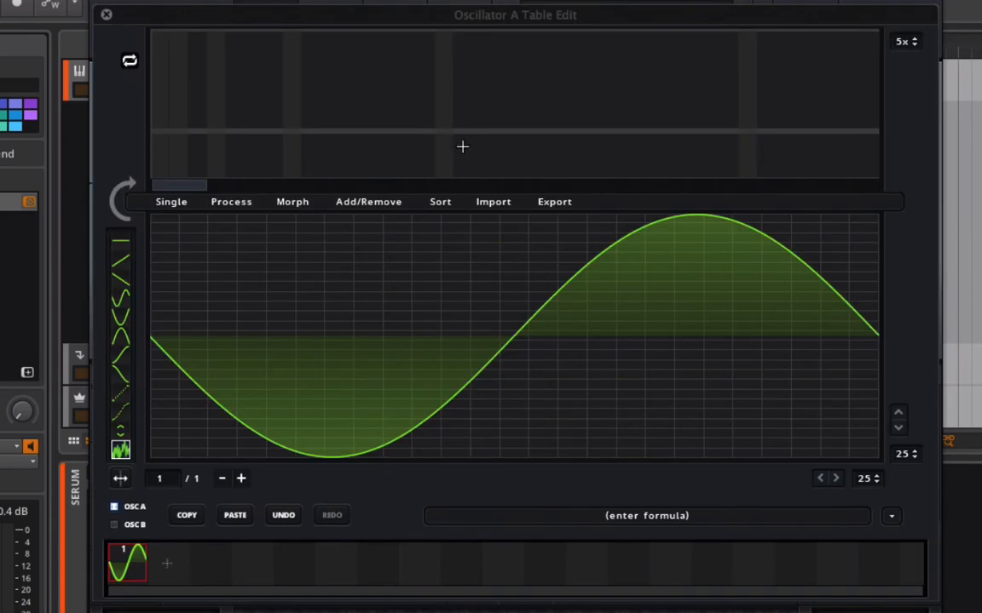
pyautogui.click(173, 562)
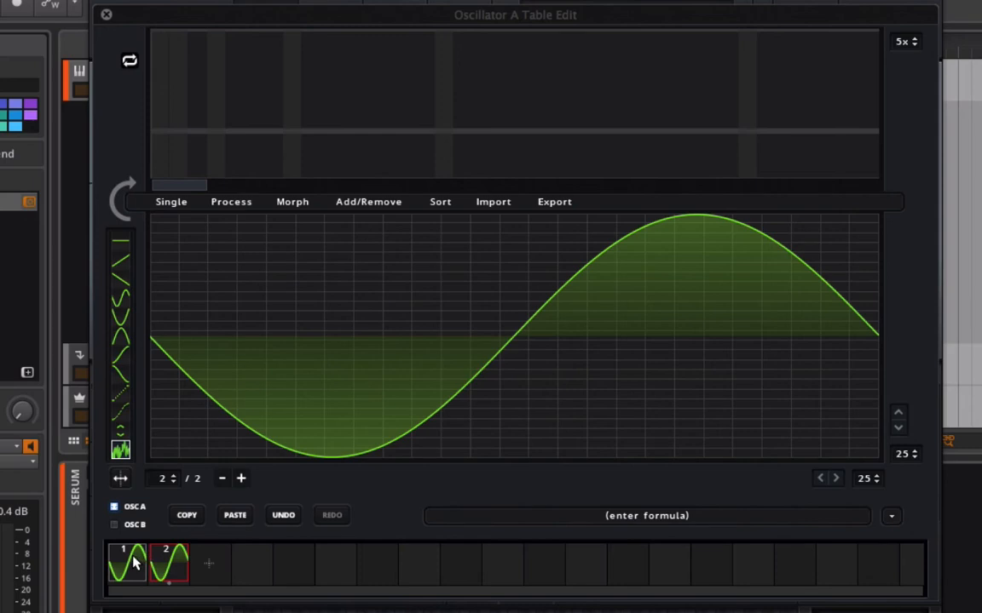
pyautogui.click(891, 517)
pyautogui.moveTo(927, 542)
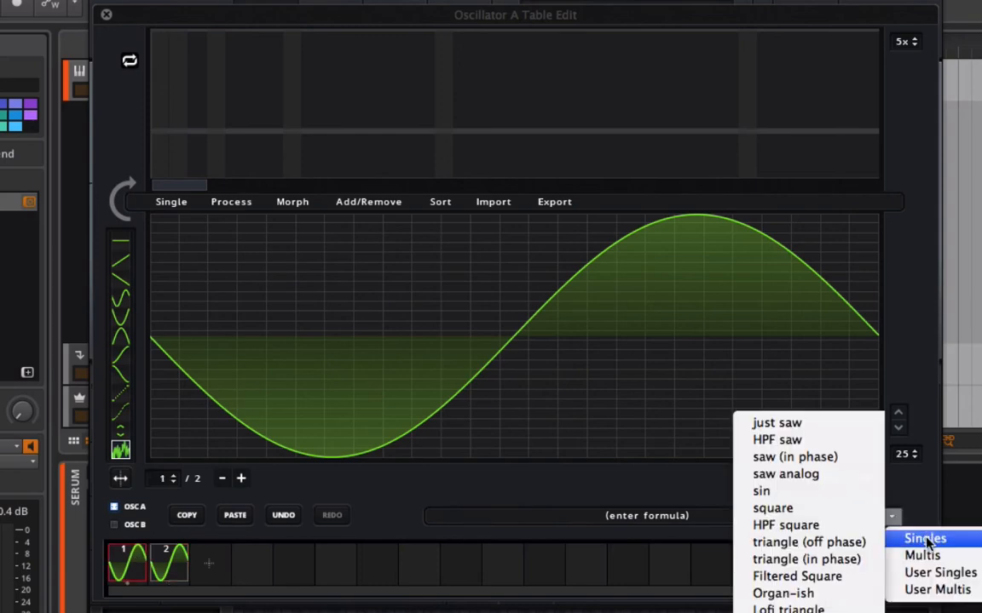
pyautogui.click(854, 559)
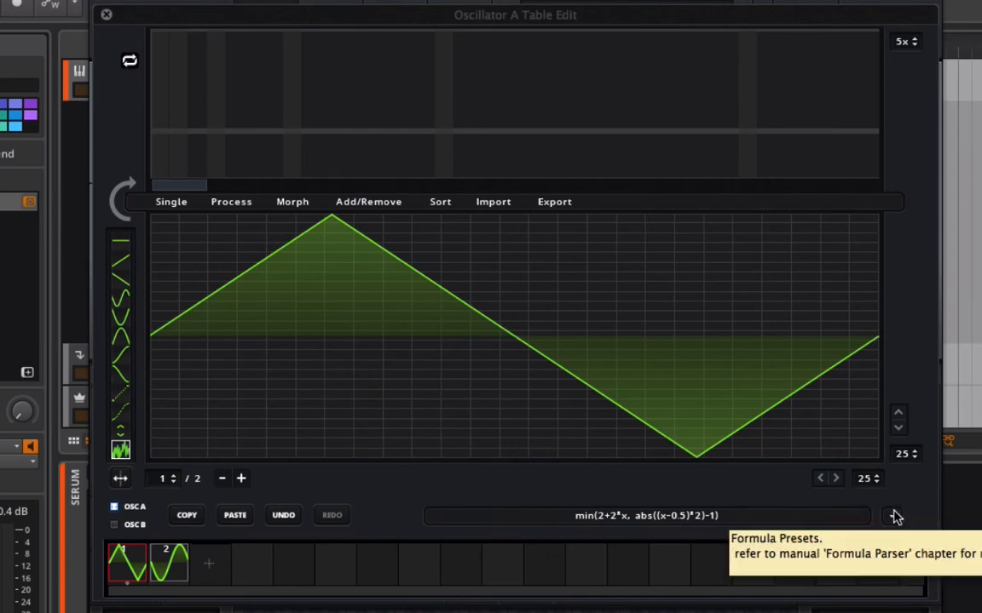
# Fill frame 2 with the just saw formula preset
pyautogui.click(168, 563)
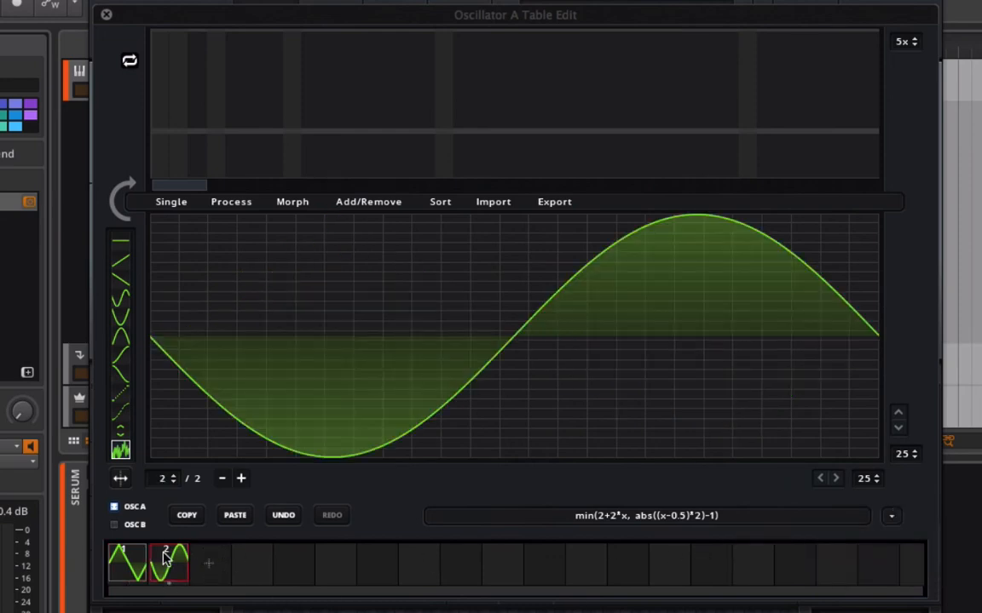
pyautogui.click(891, 516)
pyautogui.moveTo(916, 539)
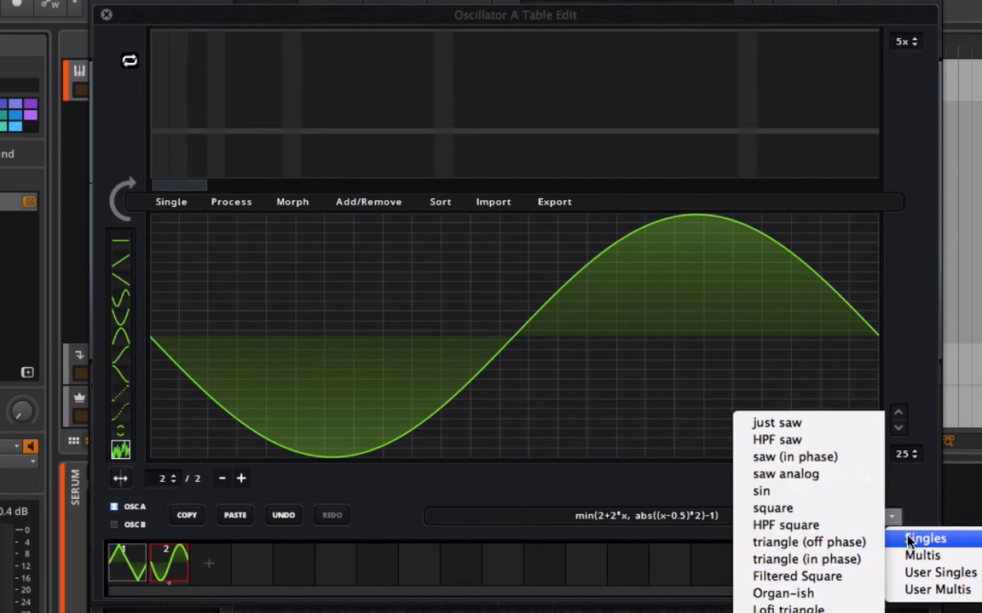
pyautogui.click(816, 424)
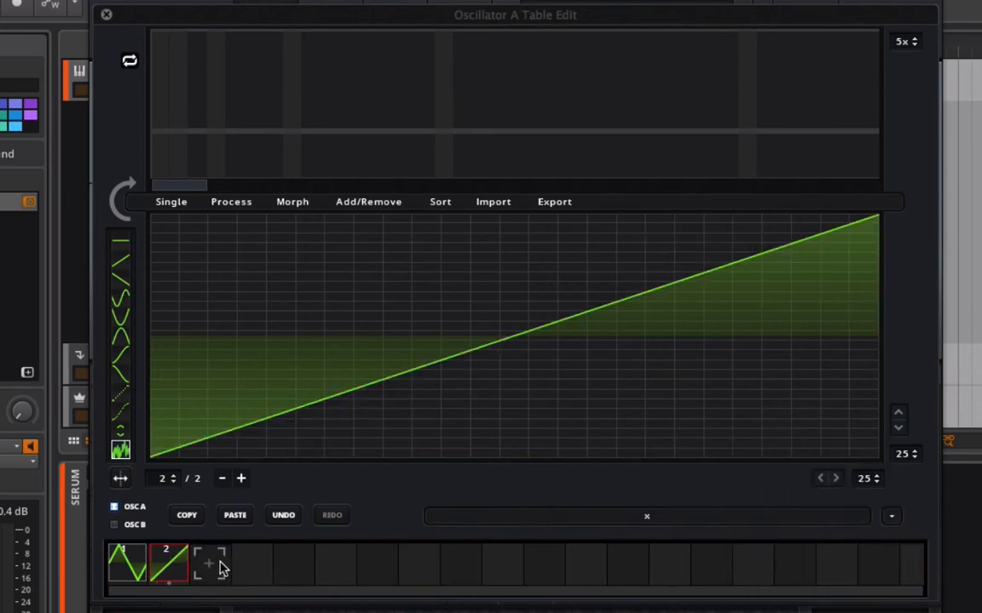
# Add a third frame and fill it with the square formula preset
pyautogui.click(891, 515)
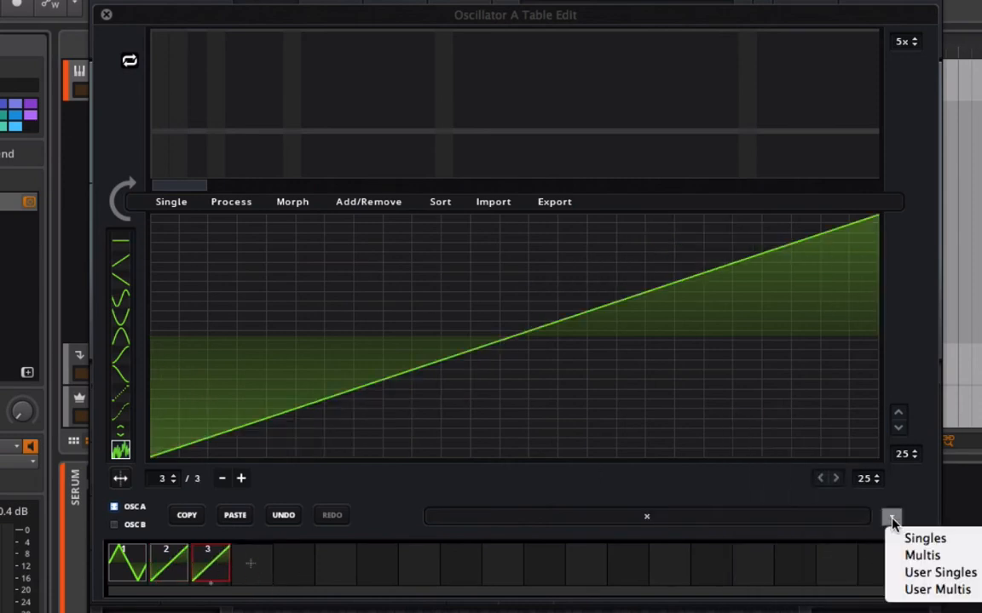
pyautogui.moveTo(914, 541)
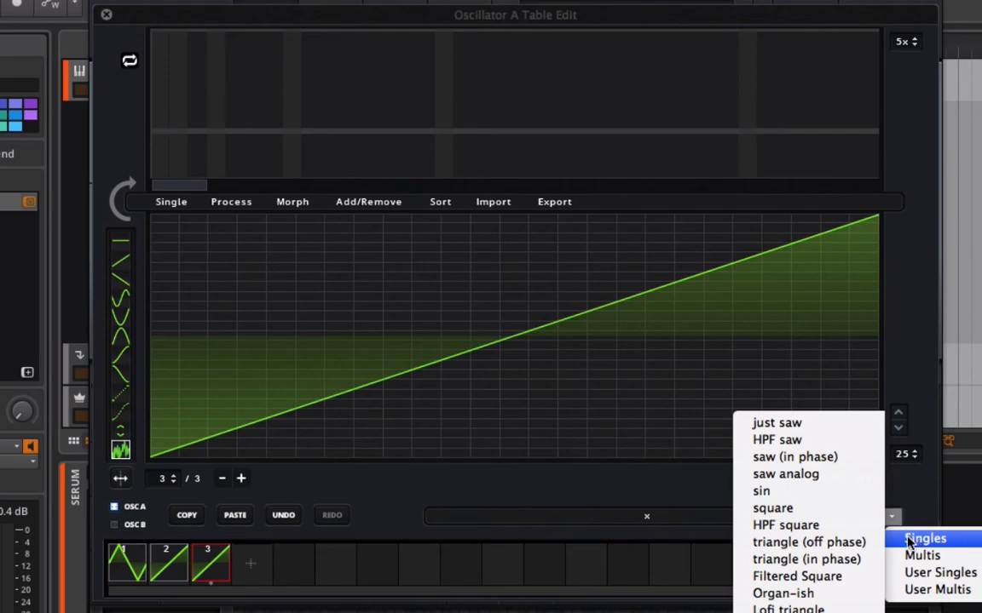
pyautogui.click(813, 509)
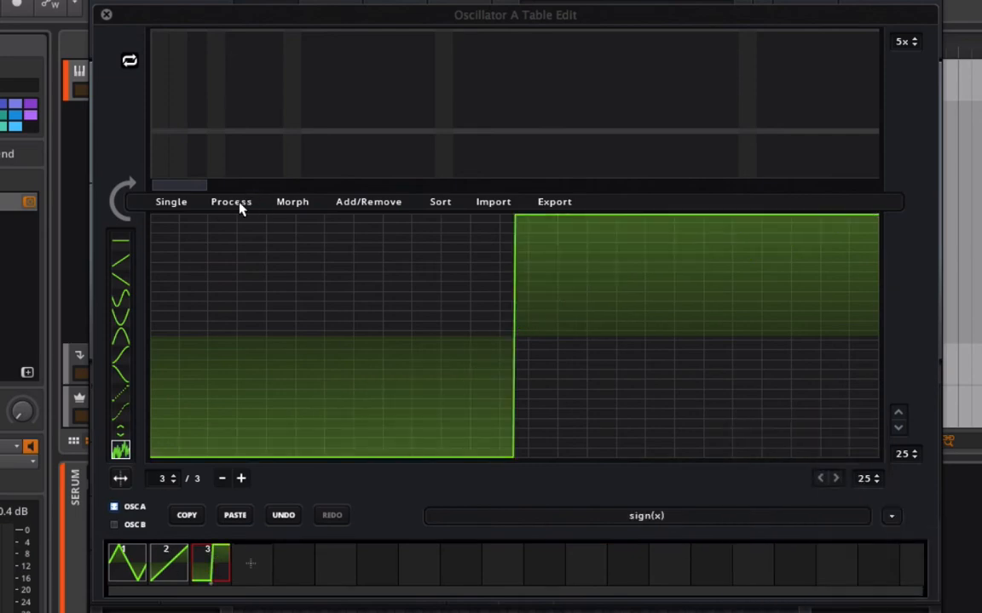
# Apply Morph - Spectral (zero all phases) to the three frames, then audition the table by sweeping oscillator A's wavetable position
pyautogui.click(286, 204)
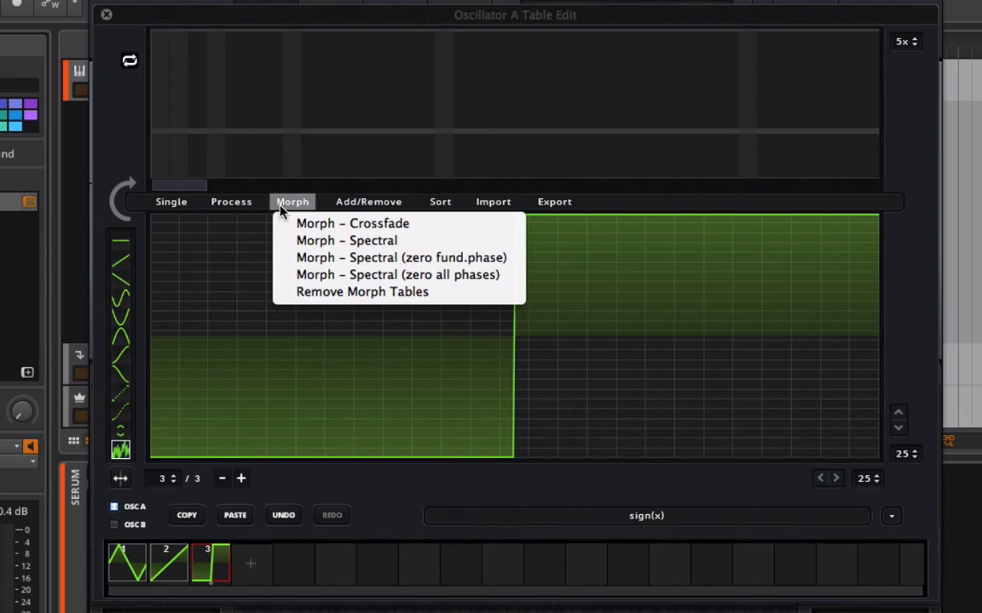
pyautogui.click(385, 276)
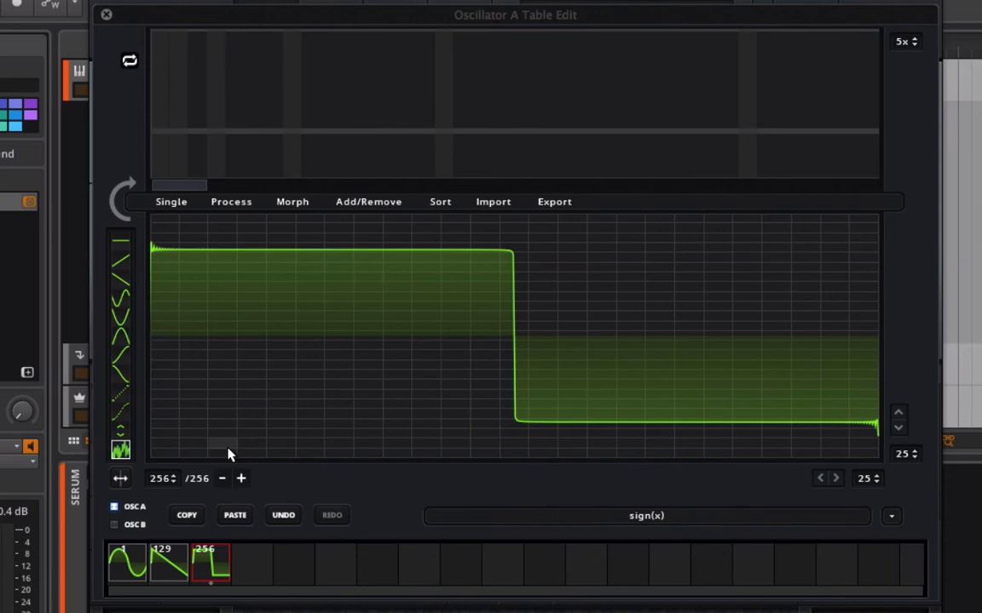
pyautogui.click(123, 566)
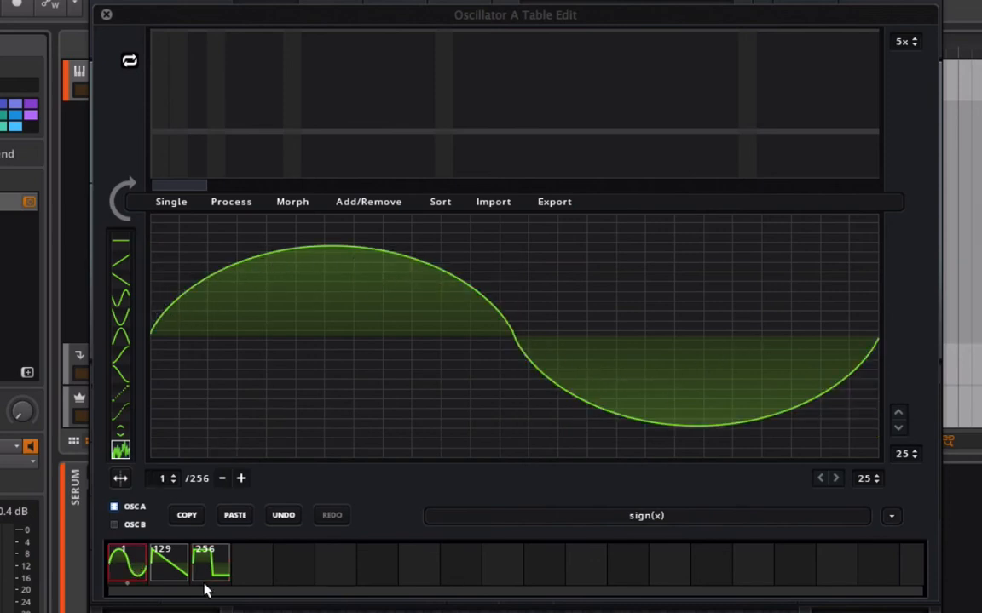
pyautogui.moveTo(167, 482); pyautogui.dragTo(166, 504)
pyautogui.click(105, 15)
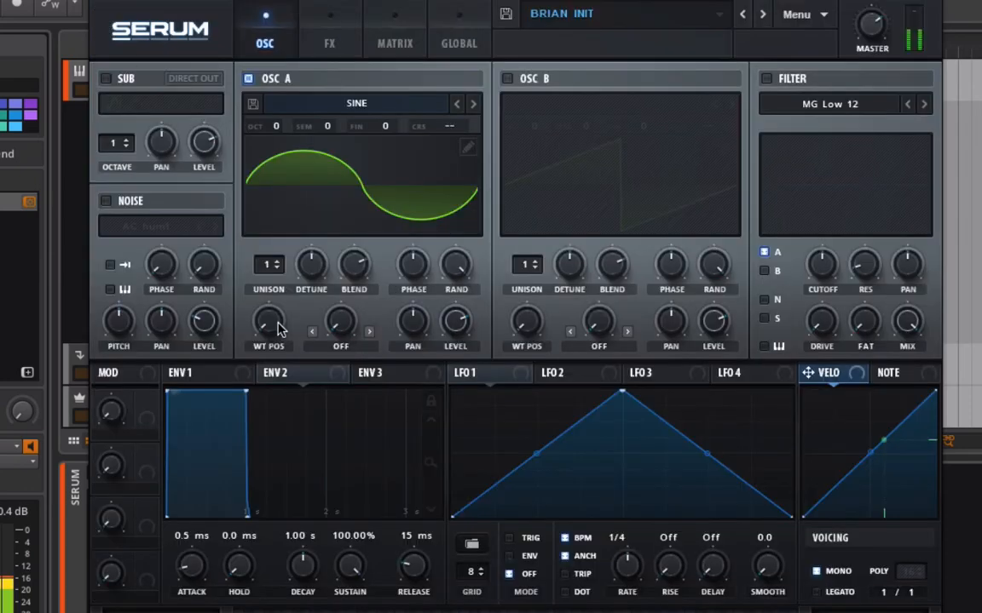
pyautogui.moveTo(267, 324); pyautogui.dragTo(332, 384)
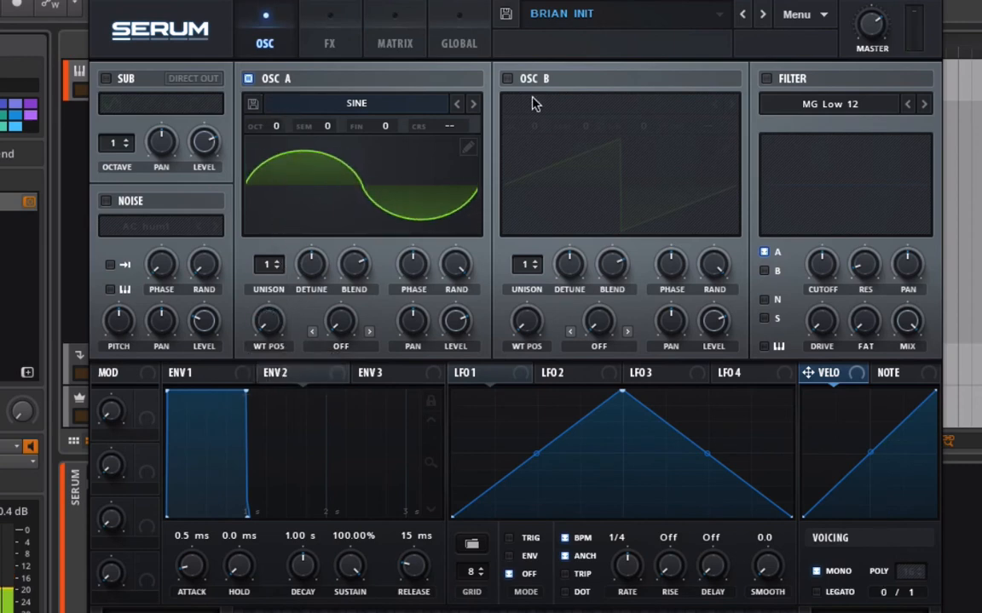
# Reopen oscillator A's table editor and draw an irregular stepped waveform across frame 2 with the U-shaped curve tool
pyautogui.click(467, 151)
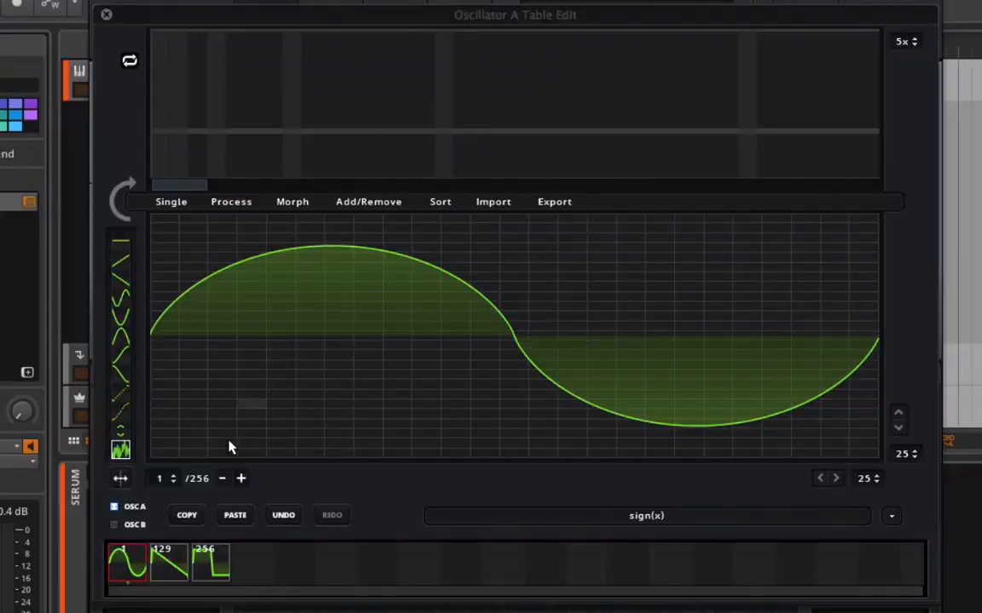
pyautogui.click(173, 479)
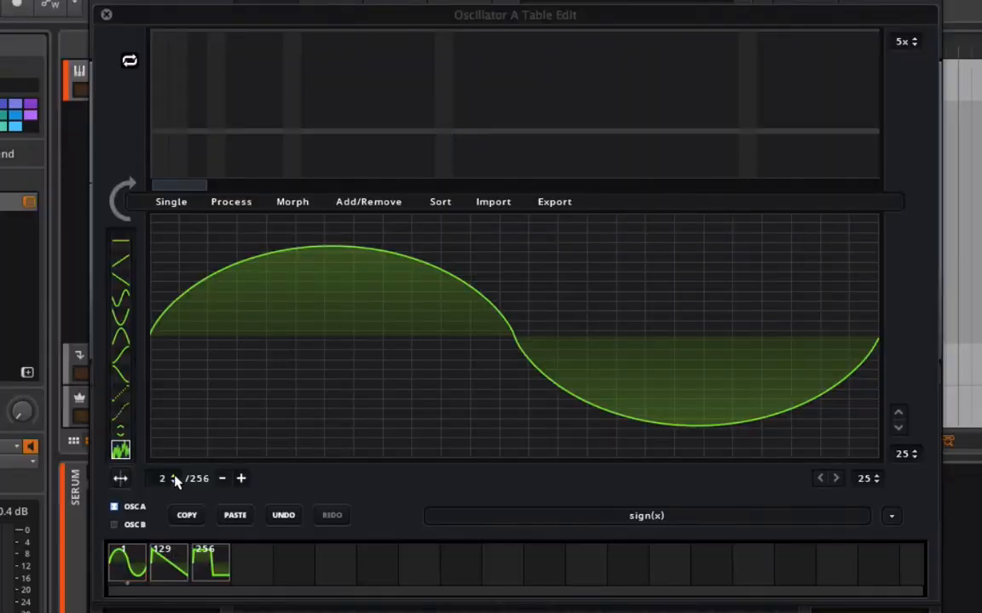
pyautogui.click(120, 316)
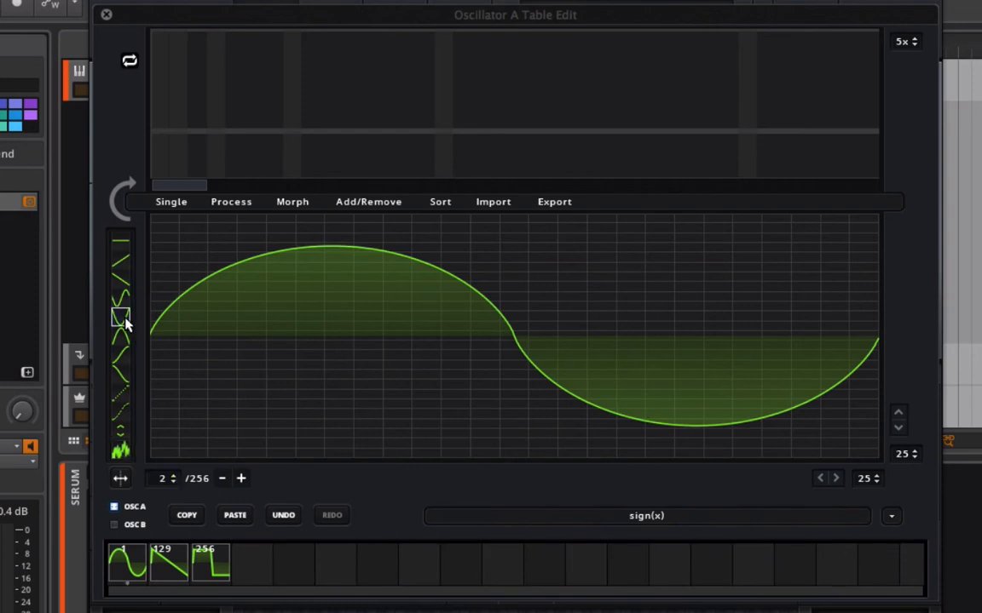
pyautogui.moveTo(251, 324)
pyautogui.mouseDown()
pyautogui.moveTo(335, 410)
pyautogui.moveTo(554, 354)
pyautogui.mouseUp()
pyautogui.moveTo(534, 271)
pyautogui.mouseDown()
pyautogui.moveTo(690, 339)
pyautogui.moveTo(817, 335)
pyautogui.moveTo(835, 272)
pyautogui.mouseUp()
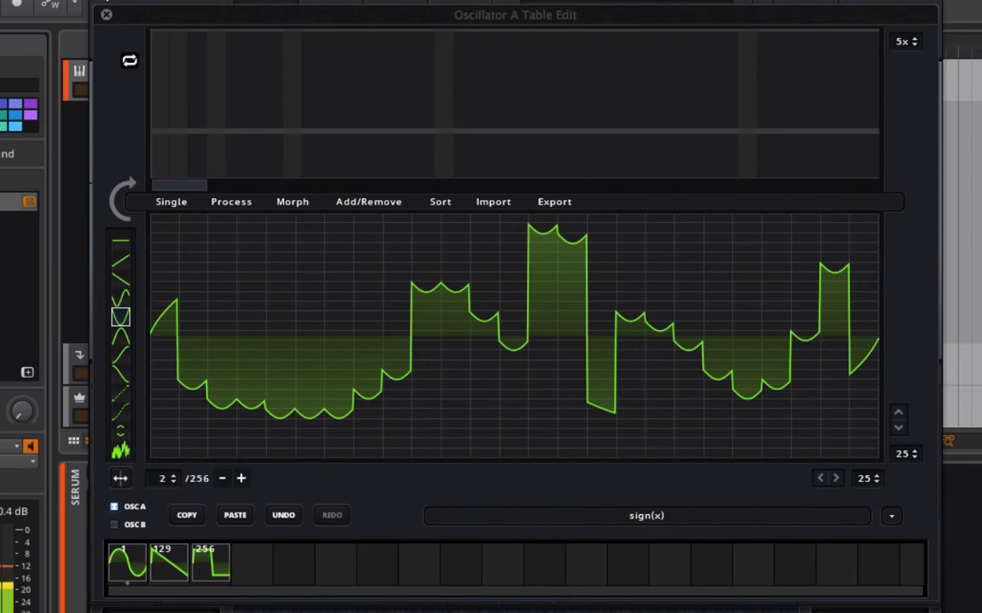
# Return to the oscillator view and sweep the wavetable position past the redrawn frame 2, ending at frame 1
pyautogui.click(106, 15)
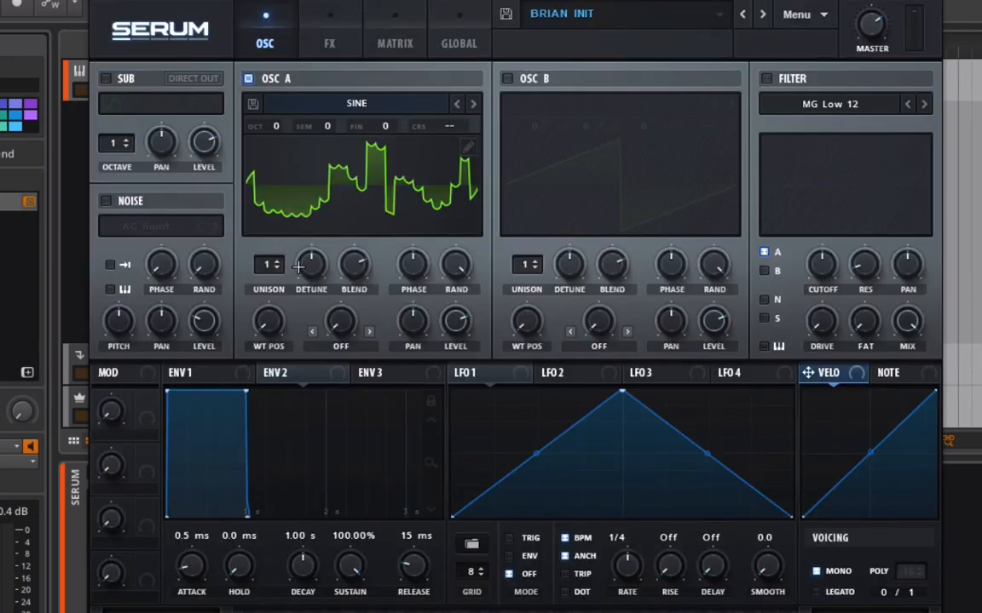
pyautogui.moveTo(266, 323); pyautogui.dragTo(271, 396)
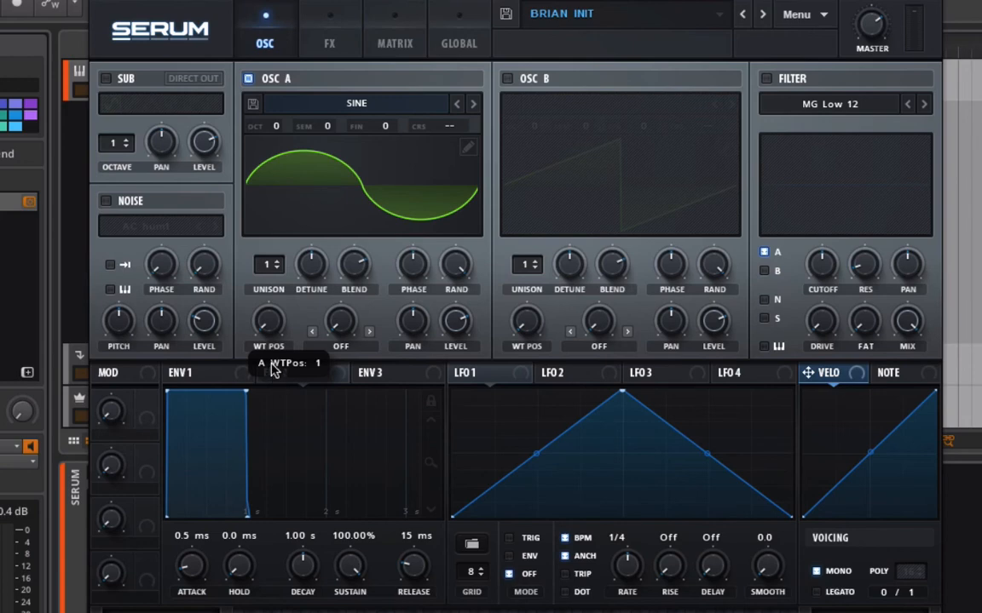
pyautogui.moveTo(266, 335); pyautogui.dragTo(246, 448)
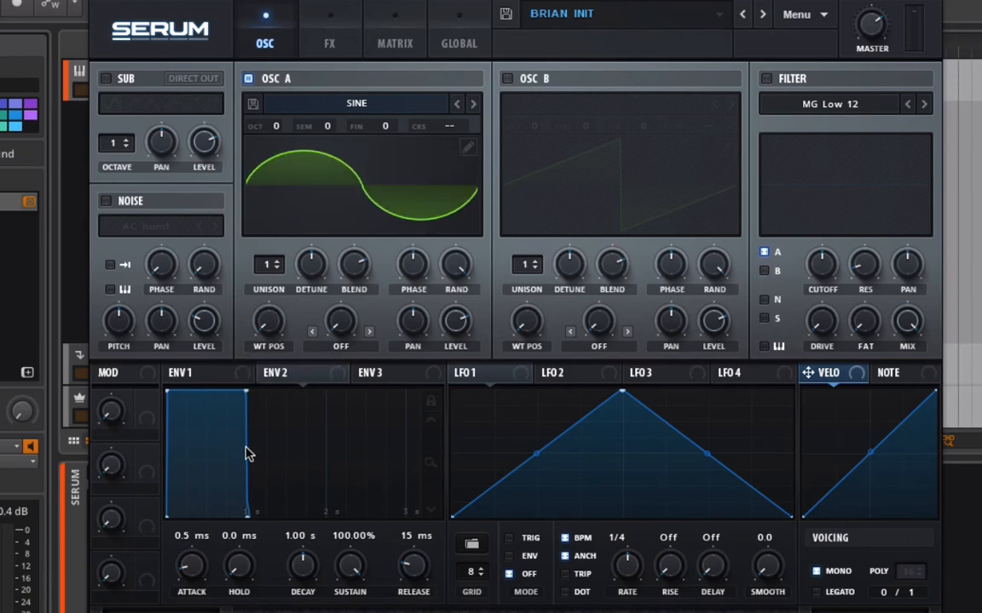
# Apply Morph - Spectral to the table with the drawn frame and sweep oscillator A's wavetable position to audition it
pyautogui.click(468, 147)
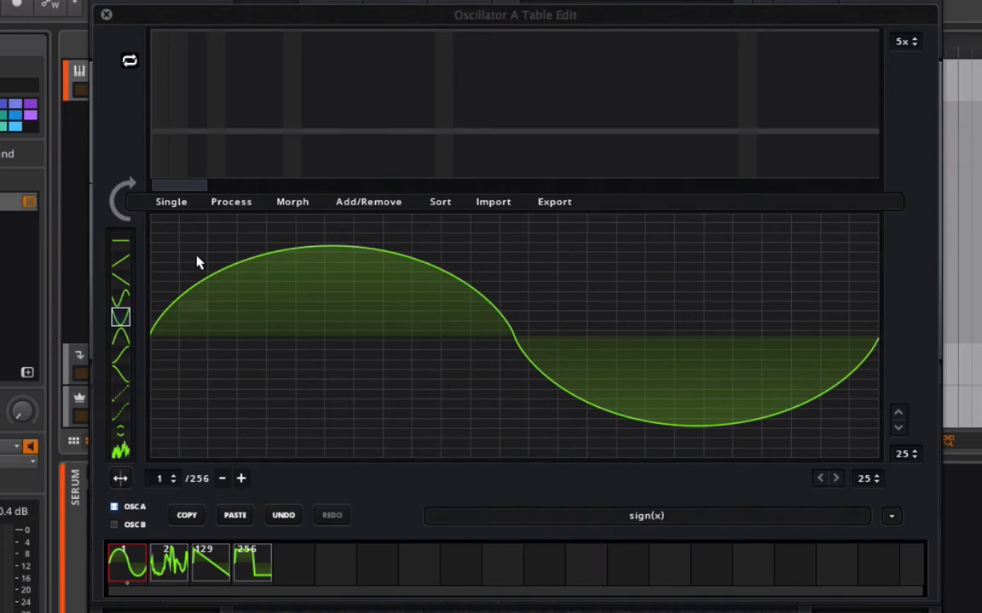
pyautogui.click(292, 202)
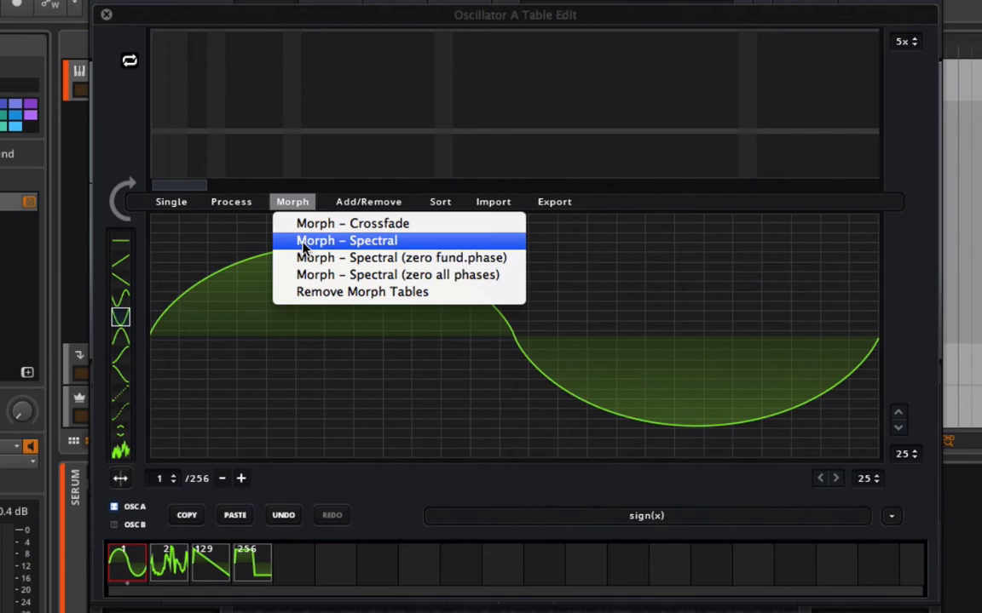
pyautogui.click(304, 243)
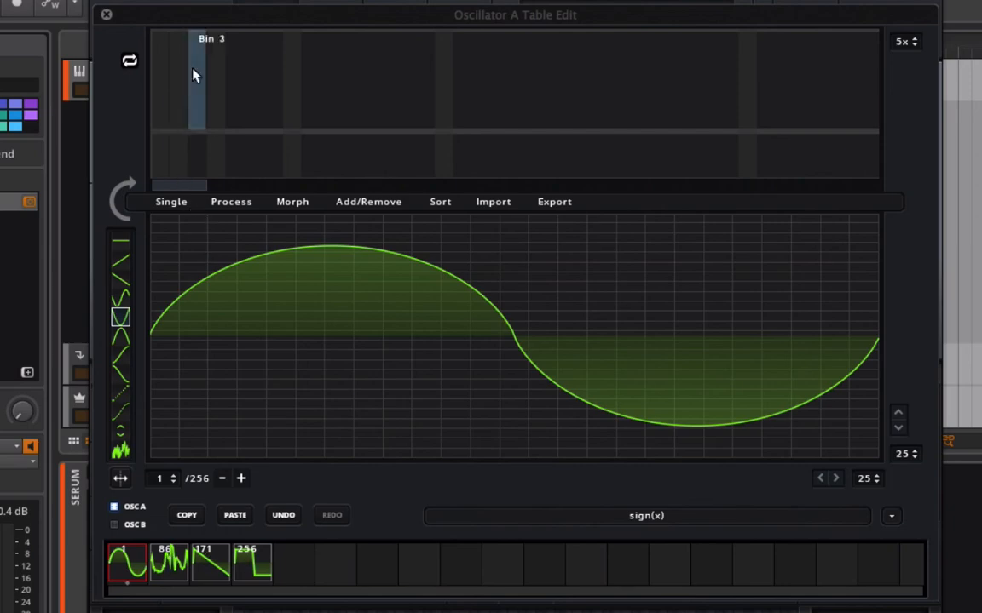
pyautogui.click(107, 16)
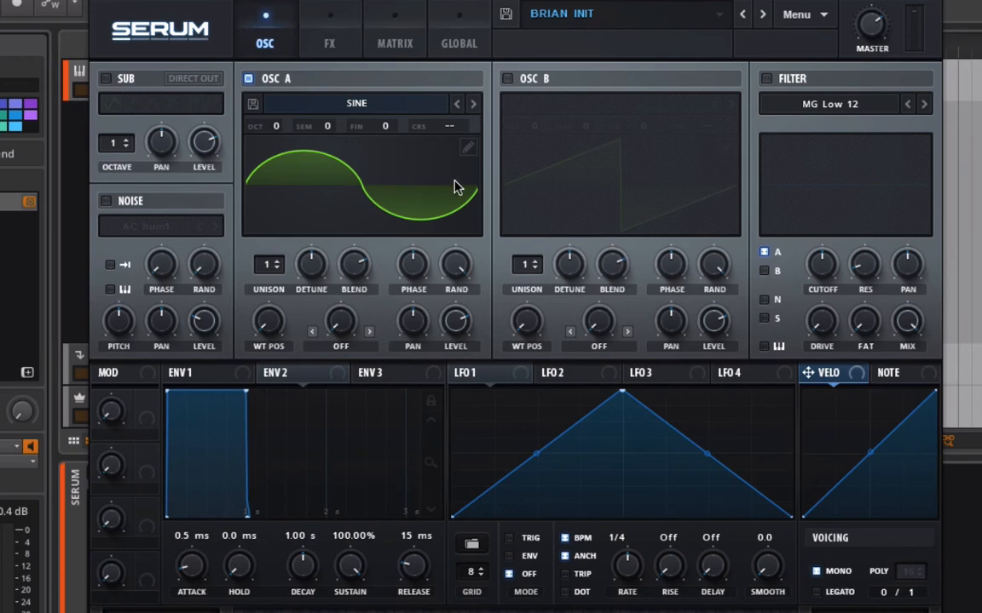
pyautogui.moveTo(267, 321); pyautogui.dragTo(220, 298)
# Import the Kick Hard Tough sample from the sample browser into oscillator A with normal dynamic pitch and sweep its wavetable position
pyautogui.moveTo(298, 4); pyautogui.dragTo(240, 4)
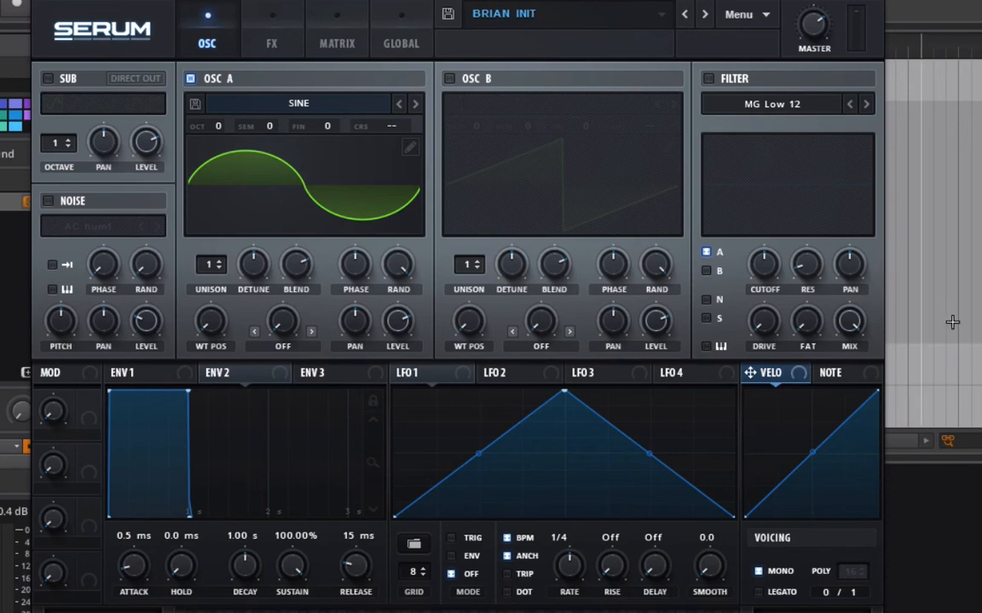
pyautogui.press('b')
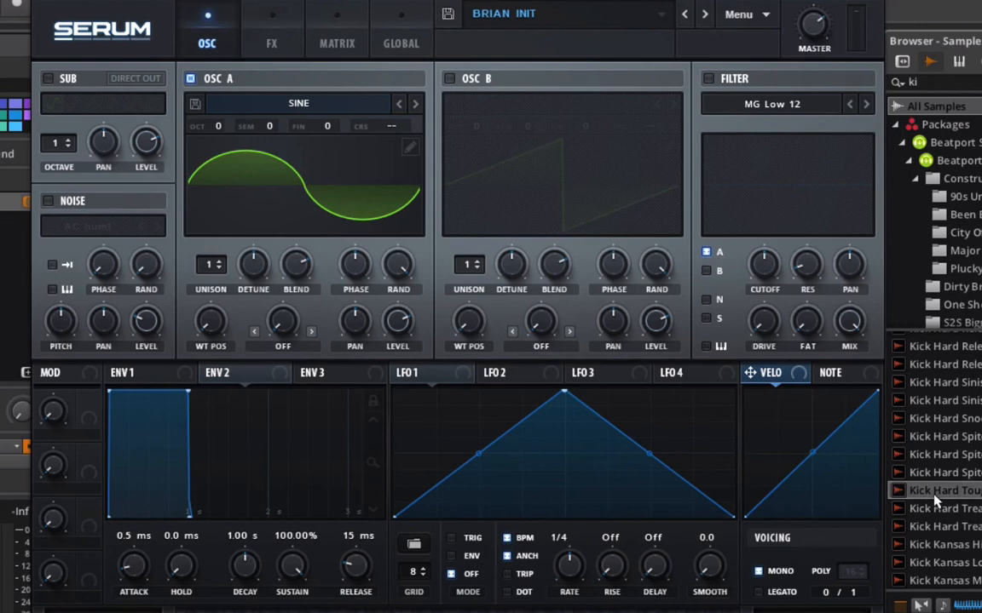
pyautogui.moveTo(972, 503); pyautogui.dragTo(303, 204)
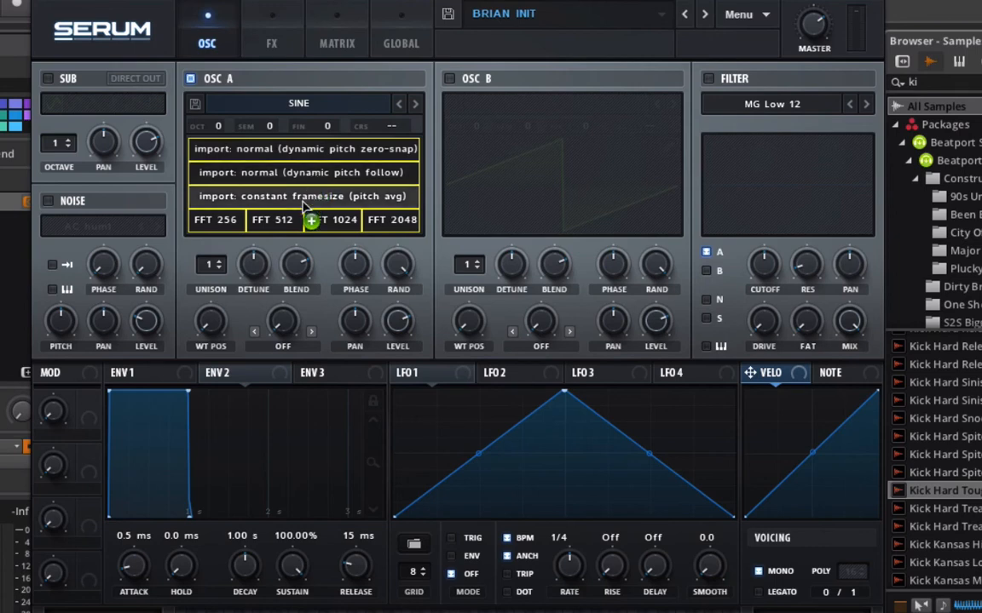
pyautogui.moveTo(304, 204); pyautogui.dragTo(256, 160)
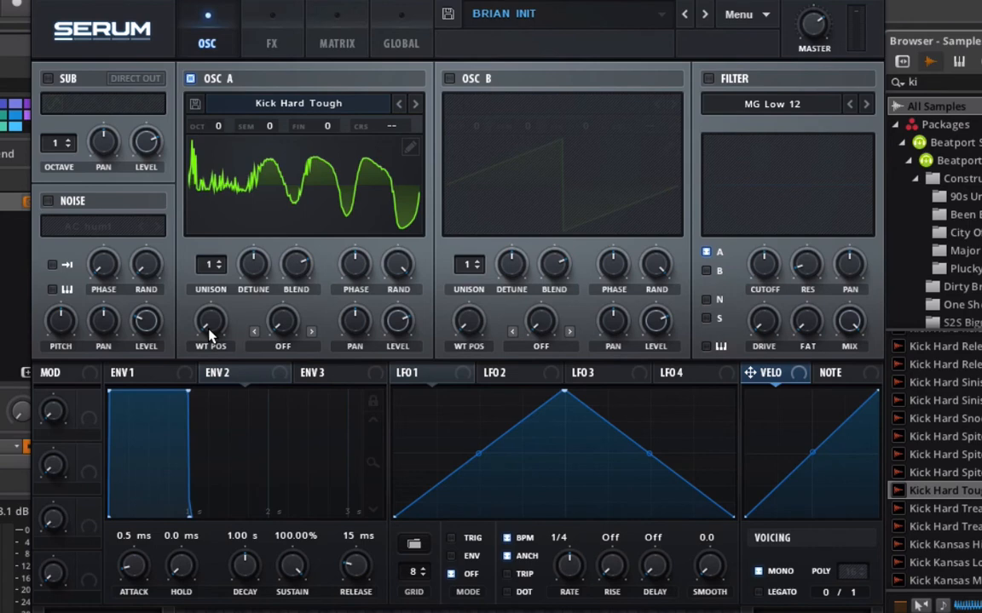
pyautogui.moveTo(210, 335); pyautogui.dragTo(186, 510)
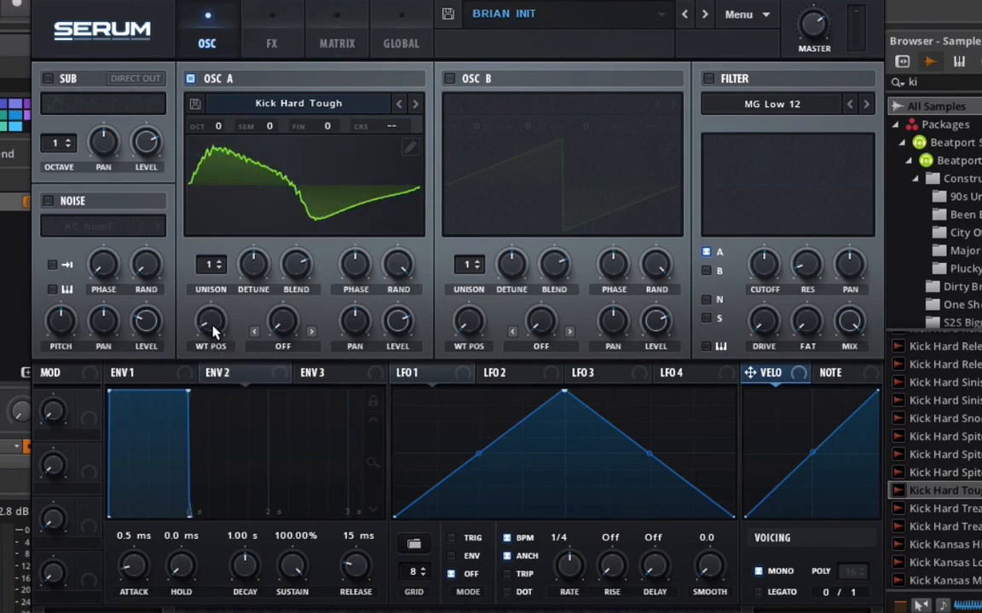
# Raise oscillator A's wavetable position slightly and give it 8 unison voices with reduced detune and about 11% random phase
pyautogui.moveTo(213, 330)
pyautogui.moveTo(213, 331); pyautogui.dragTo(213, 318)
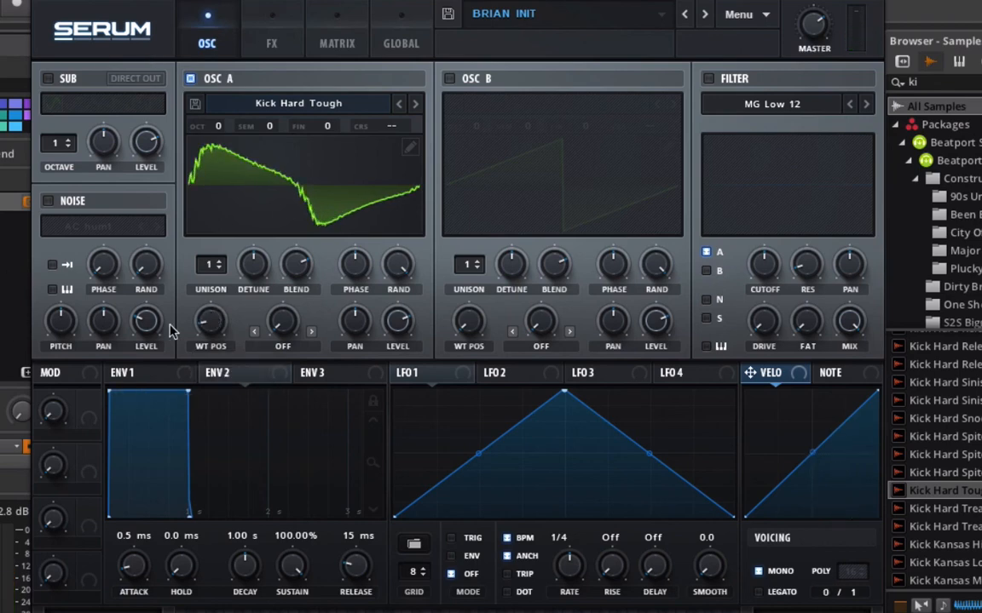
pyautogui.moveTo(216, 267); pyautogui.dragTo(220, 257)
pyautogui.moveTo(222, 242); pyautogui.dragTo(237, 194)
pyautogui.moveTo(268, 271); pyautogui.dragTo(324, 322)
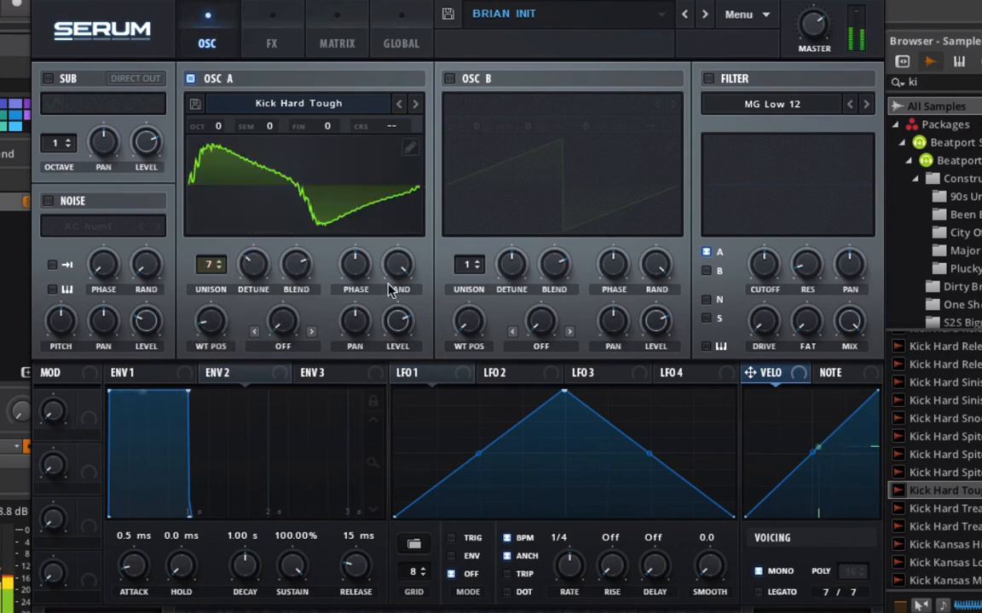
pyautogui.moveTo(391, 282); pyautogui.dragTo(366, 438)
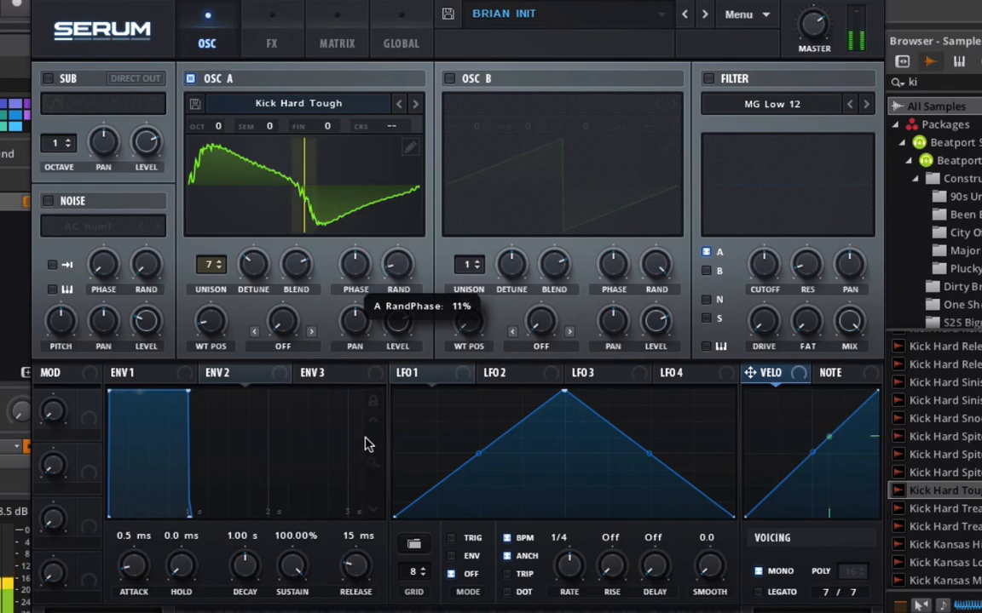
pyautogui.moveTo(211, 261); pyautogui.dragTo(212, 254)
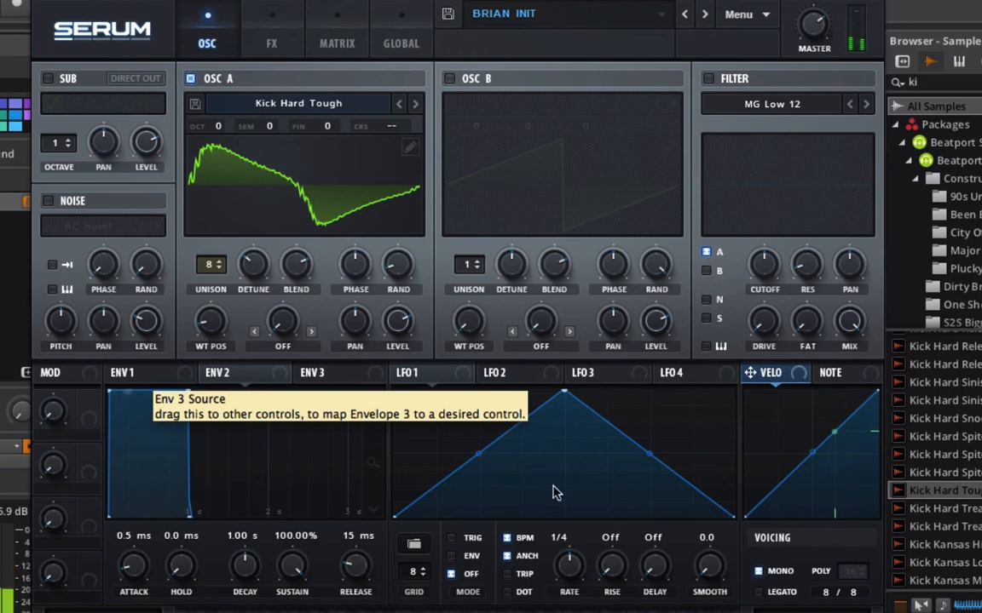
# Close the sample browser and apply the Sync (No Window) warp to oscillator A, raising its amount past the midpoint
pyautogui.press('b')
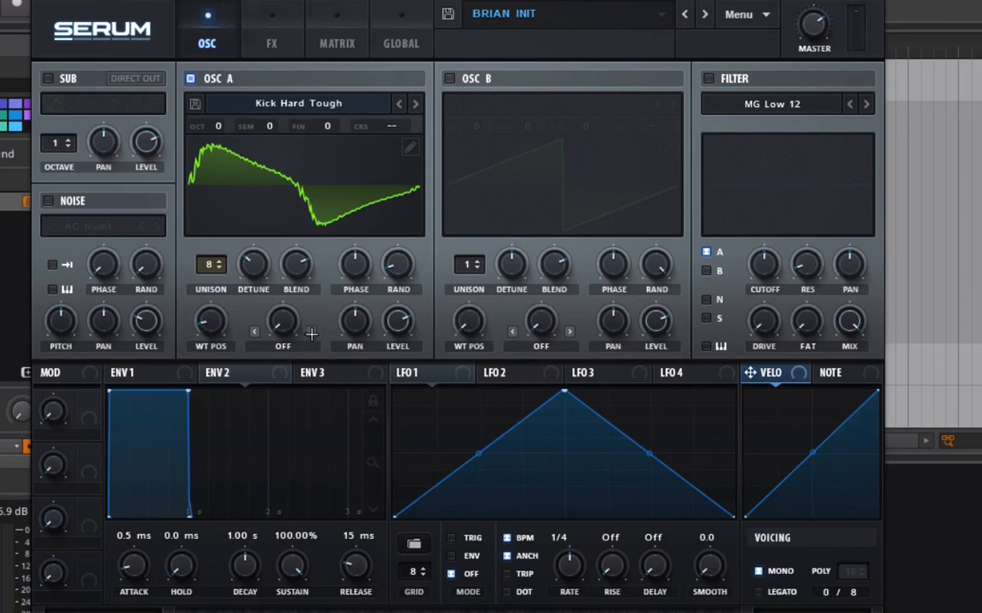
pyautogui.click(287, 346)
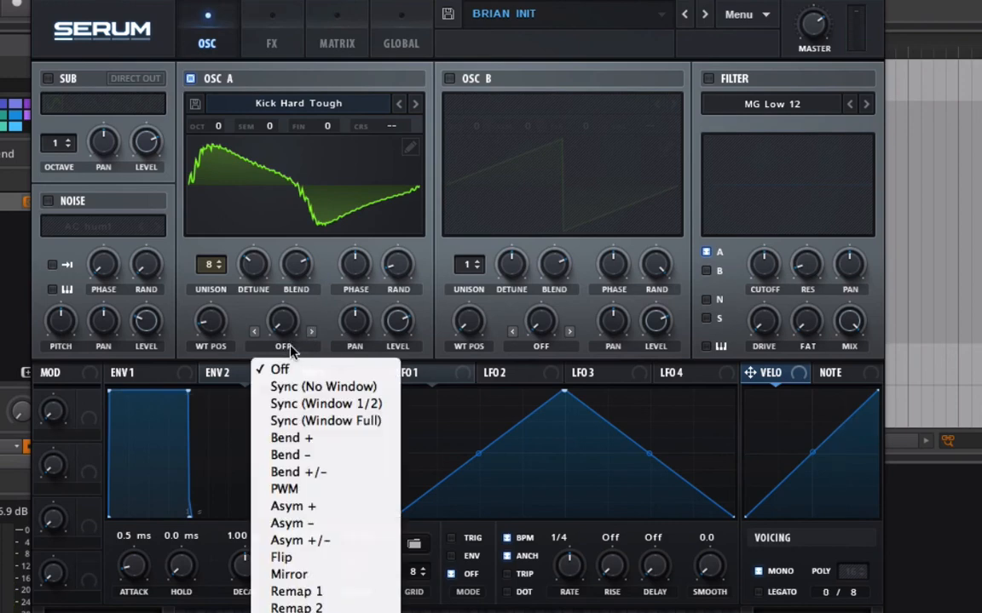
pyautogui.click(301, 390)
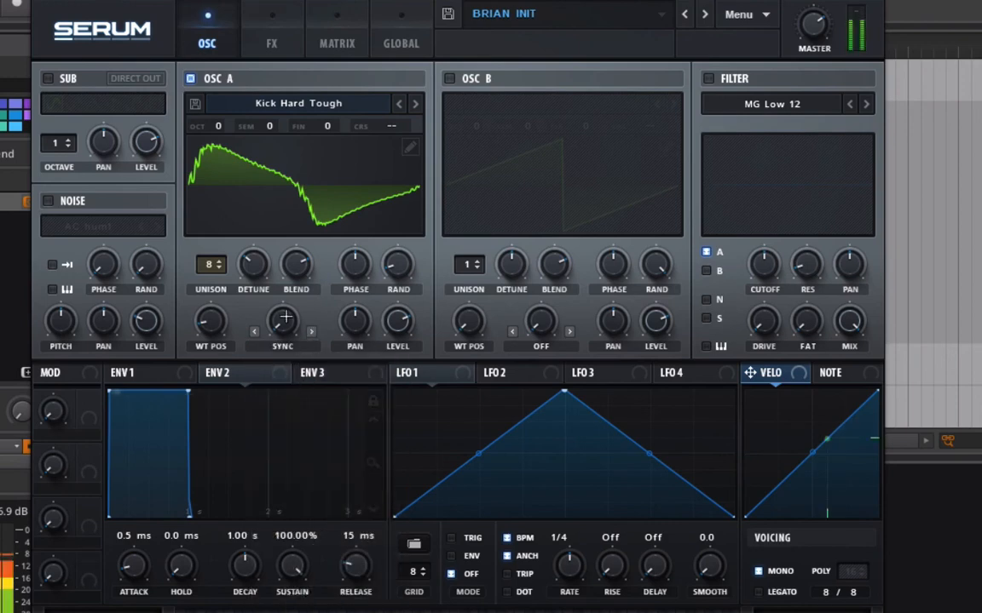
pyautogui.moveTo(282, 323); pyautogui.dragTo(287, 224)
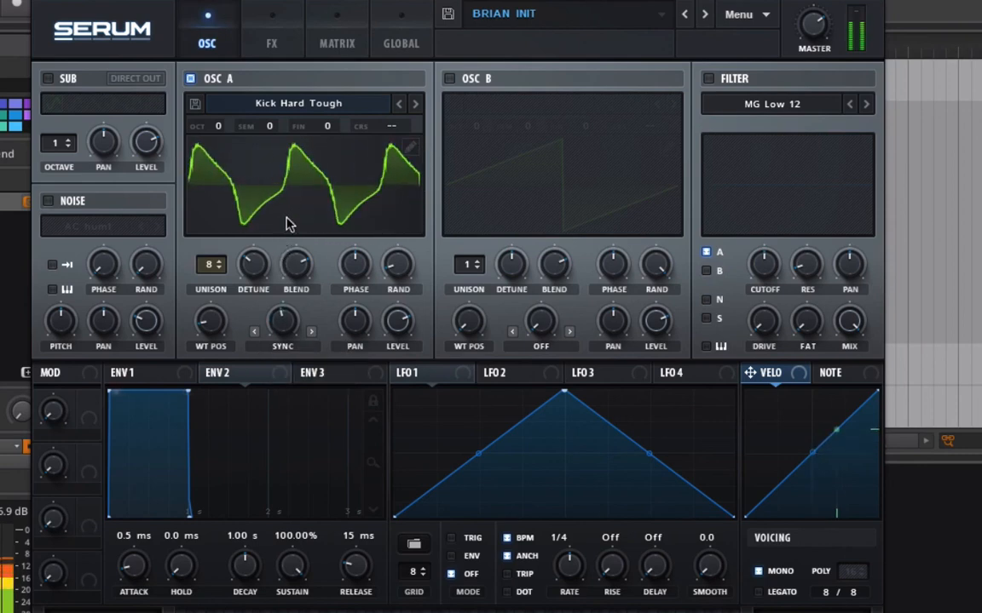
pyautogui.moveTo(282, 320); pyautogui.dragTo(278, 297)
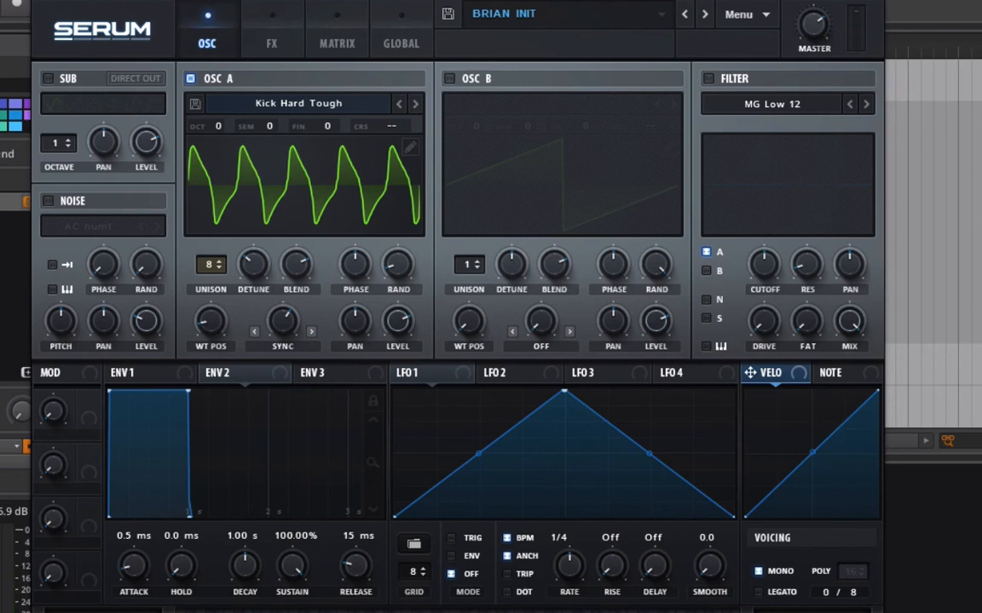
# Enable oscillator B at a lowered level and tune it up 1 octave and 7 semitones
pyautogui.click(449, 79)
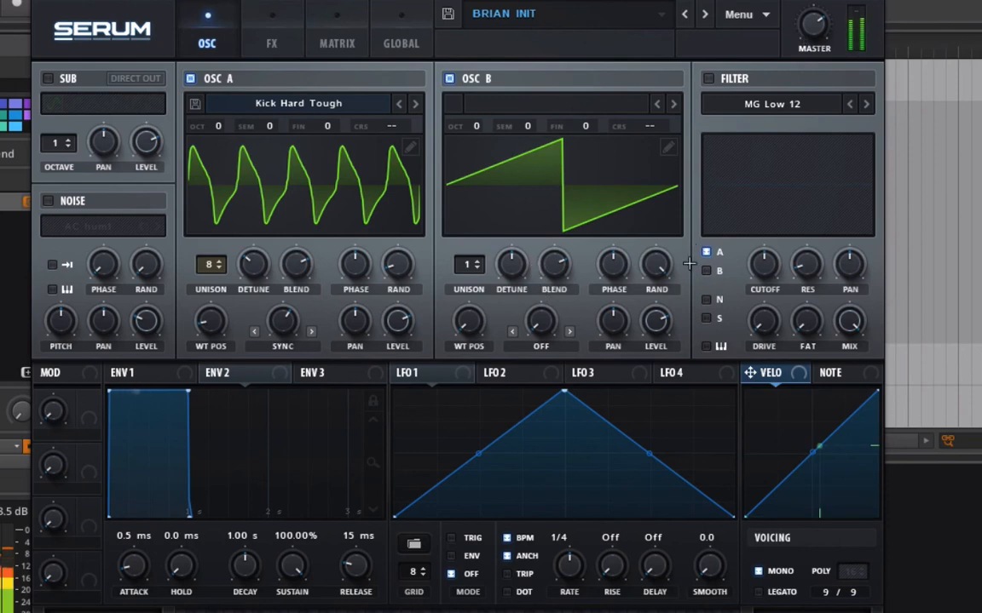
pyautogui.moveTo(659, 330); pyautogui.dragTo(659, 336)
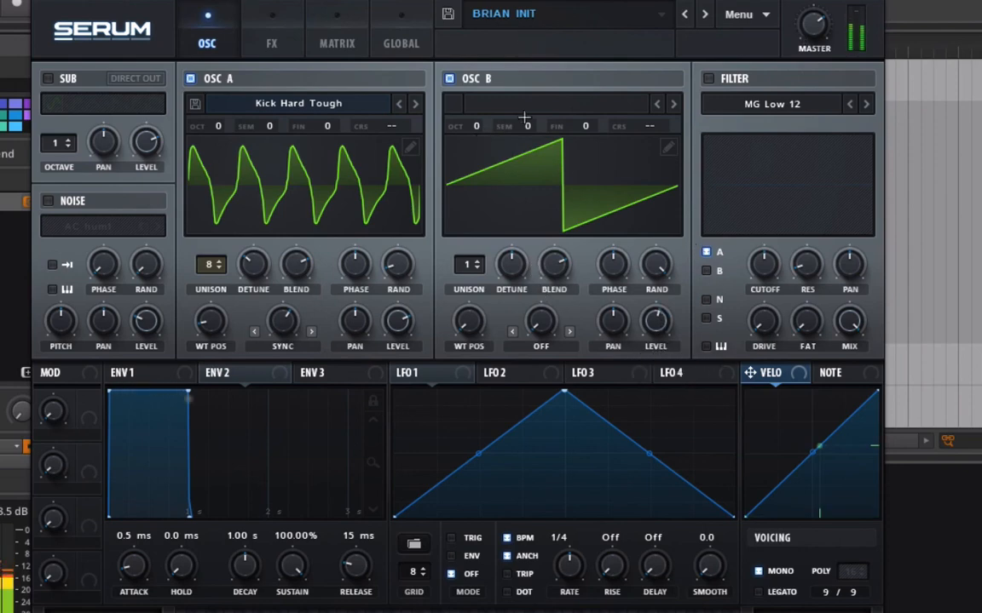
pyautogui.moveTo(524, 117); pyautogui.dragTo(532, 107)
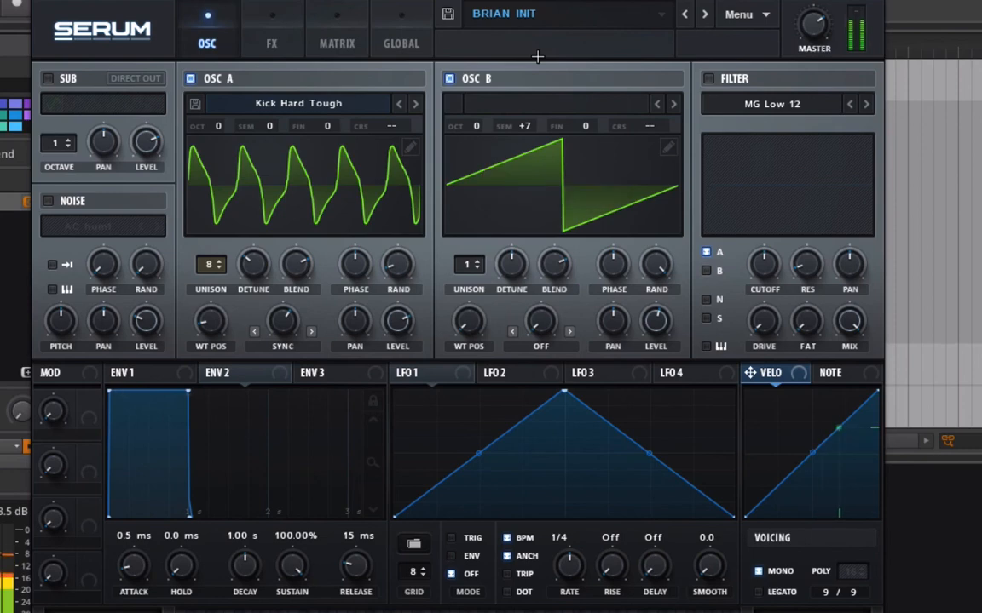
pyautogui.moveTo(476, 137)
# Give oscillator B 5 unison voices with reduced detune, a blend of 88 and lowered random phase
pyautogui.moveTo(471, 254); pyautogui.dragTo(477, 210)
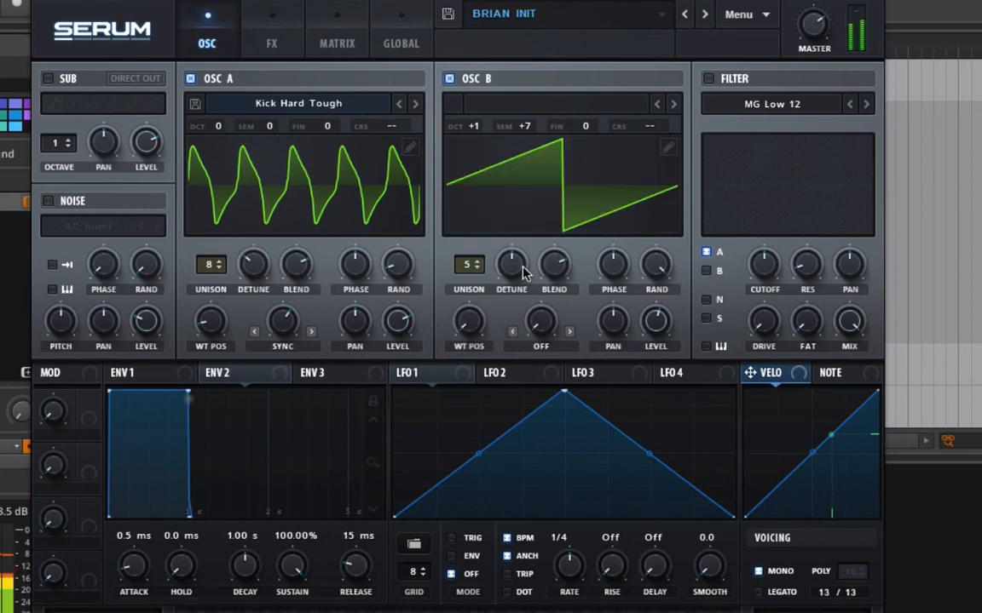
pyautogui.moveTo(523, 265); pyautogui.dragTo(559, 261)
pyautogui.click(553, 282)
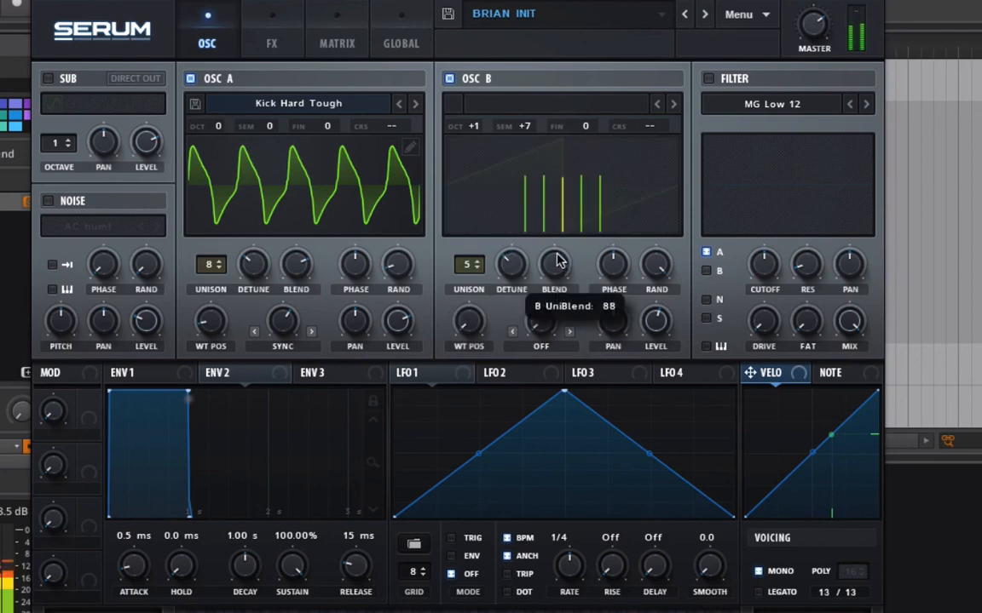
pyautogui.moveTo(658, 265); pyautogui.dragTo(645, 420)
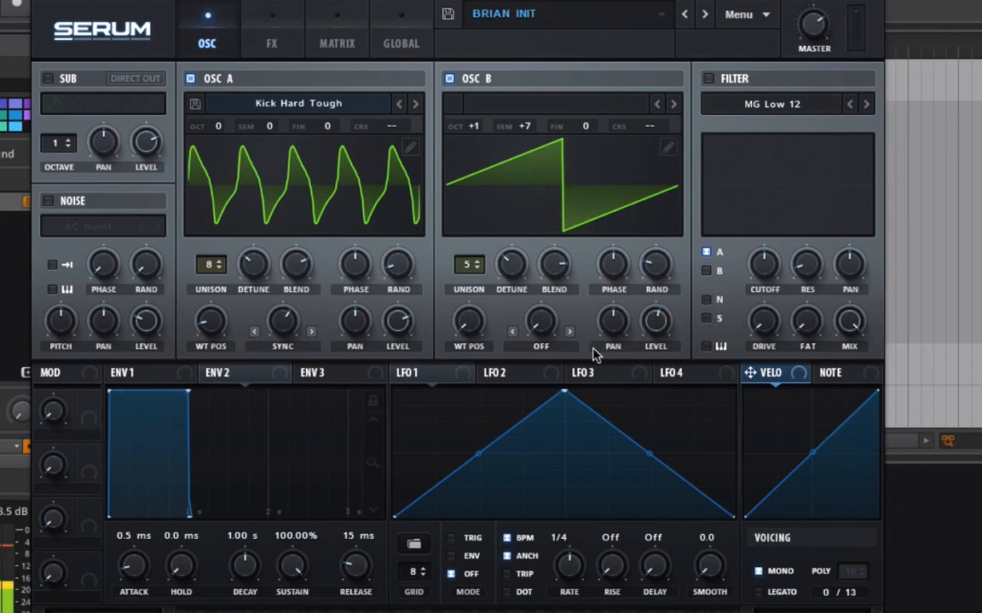
# Try the Asym +/- warp on oscillator B at different amounts, raising its level to 67% and turning oscillator A's level fully down
pyautogui.click(542, 347)
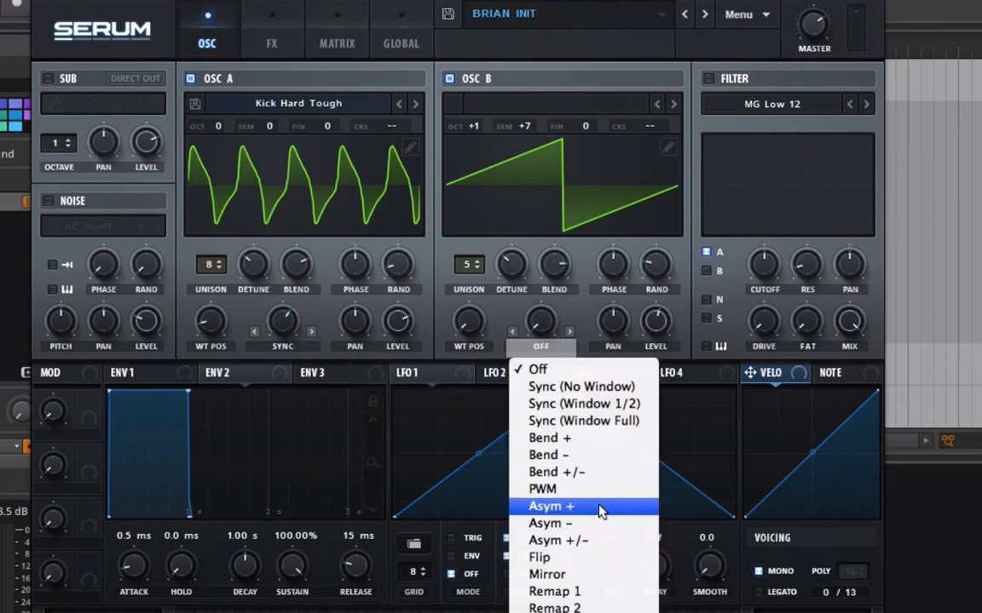
pyautogui.click(573, 540)
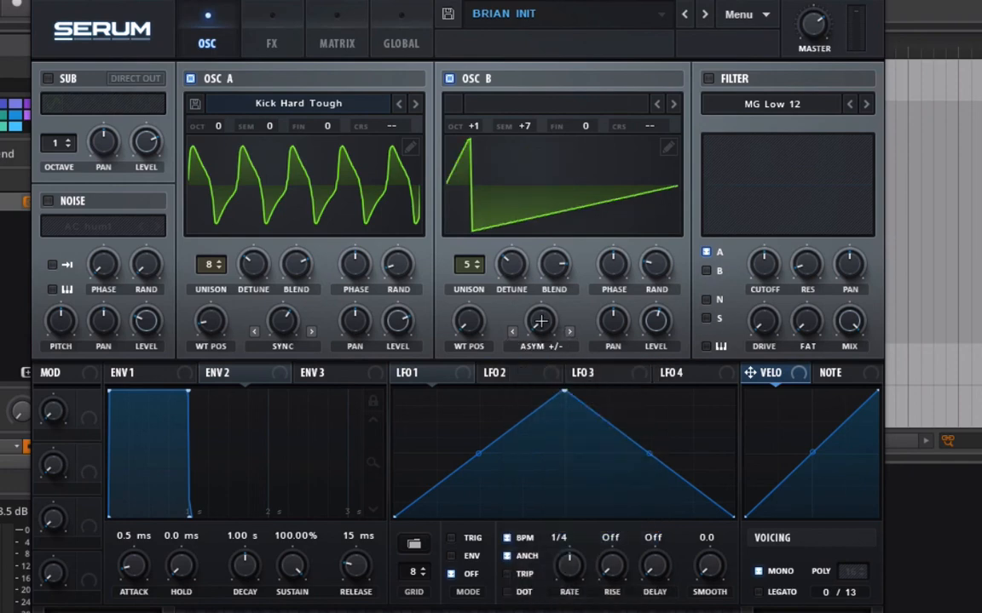
pyautogui.moveTo(541, 320); pyautogui.dragTo(632, 284)
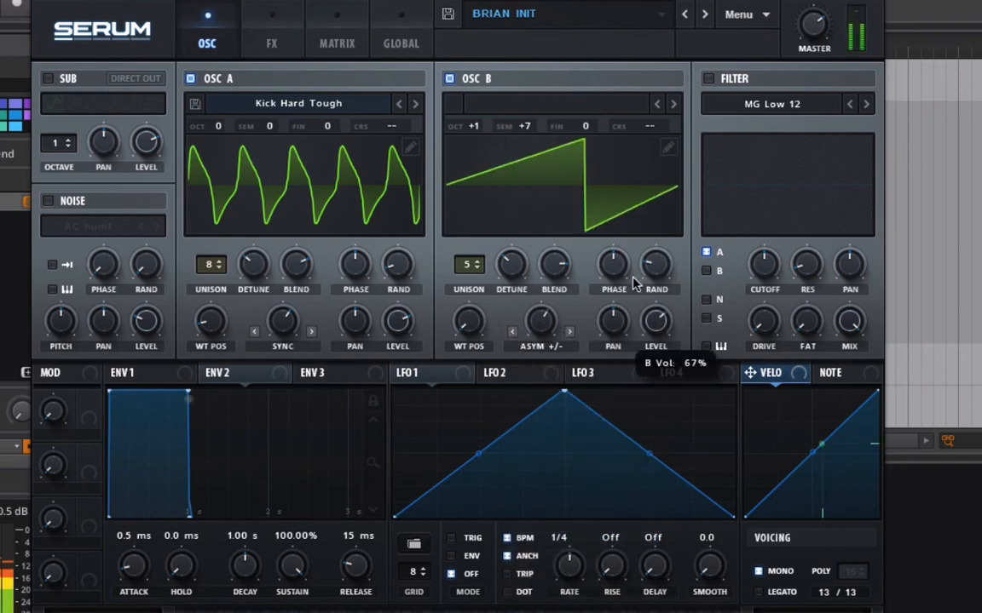
pyautogui.moveTo(540, 322)
pyautogui.mouseDown()
pyautogui.moveTo(531, 383)
pyautogui.moveTo(537, 282)
pyautogui.moveTo(535, 323)
pyautogui.mouseUp()
pyautogui.moveTo(398, 320); pyautogui.dragTo(406, 477)
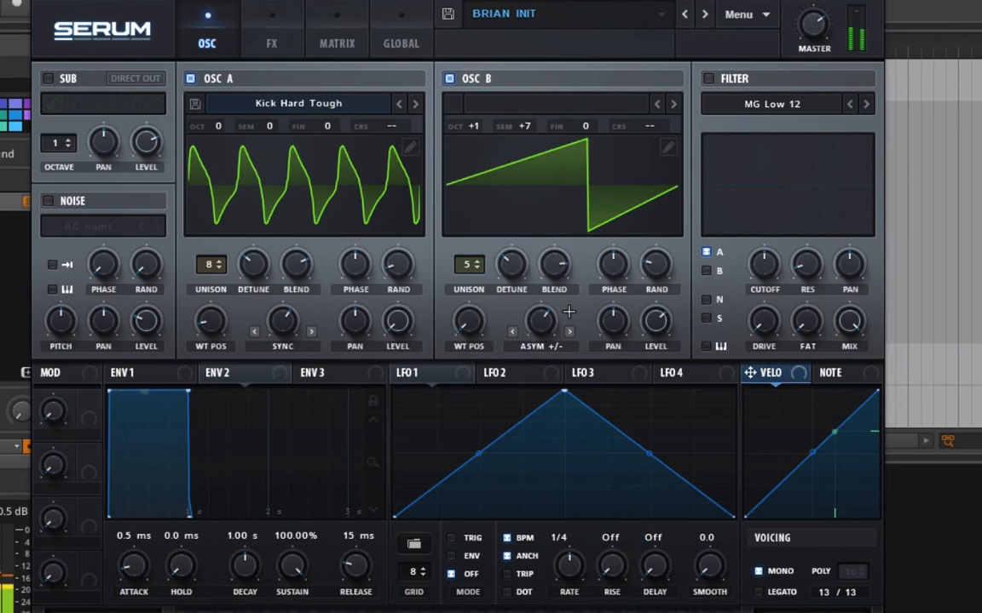
pyautogui.moveTo(536, 322); pyautogui.dragTo(535, 437)
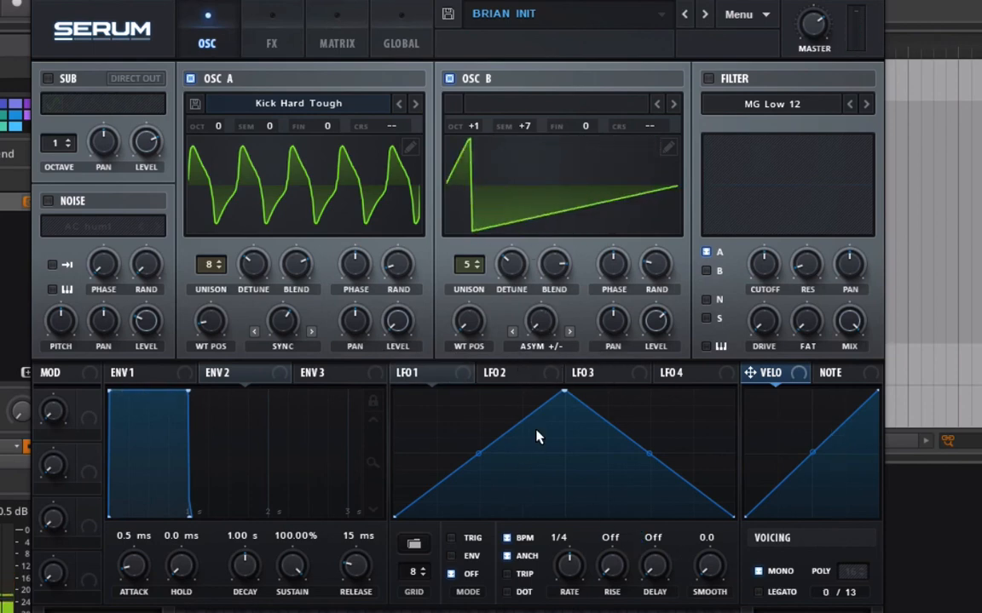
# Switch oscillator B's warp to PWM, set a low-to-moderate amount and adjust its unison detune
pyautogui.click(552, 350)
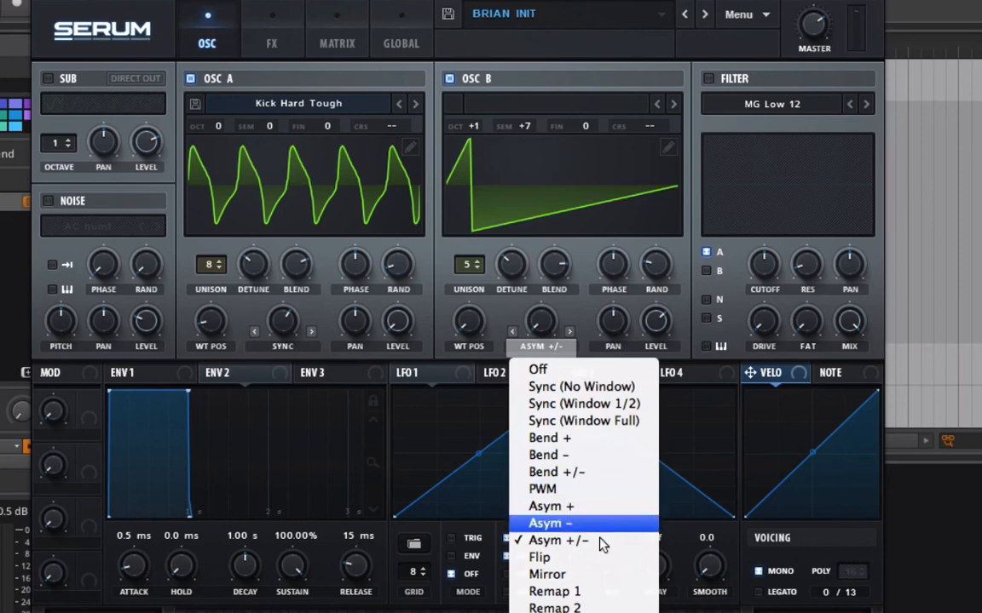
pyautogui.click(592, 490)
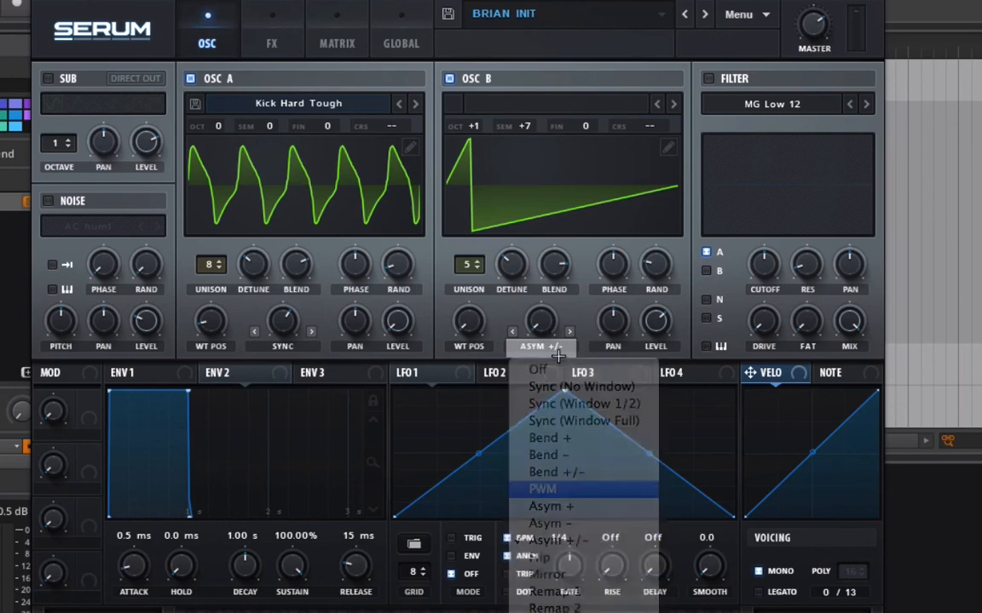
pyautogui.moveTo(537, 320); pyautogui.dragTo(521, 202)
pyautogui.moveTo(511, 265); pyautogui.dragTo(515, 273)
pyautogui.moveTo(539, 322); pyautogui.dragTo(626, 356)
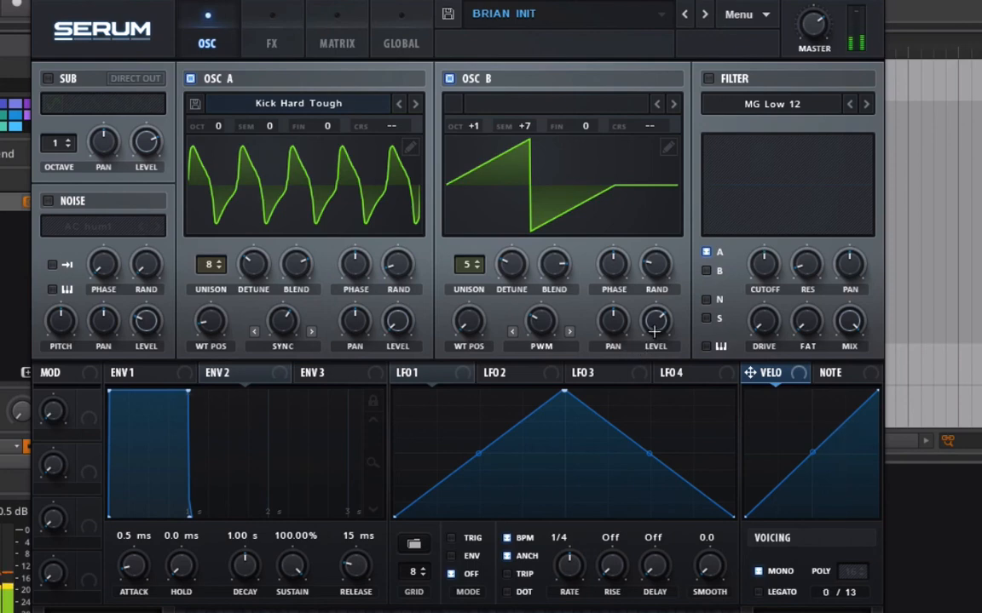
# Set oscillator B to 10 unison voices with lower random phase, and rebalance by raising oscillator A's level and lowering oscillator B's
pyautogui.moveTo(655, 265); pyautogui.dragTo(538, 308)
pyautogui.moveTo(468, 265); pyautogui.dragTo(474, 202)
pyautogui.moveTo(652, 263); pyautogui.dragTo(584, 312)
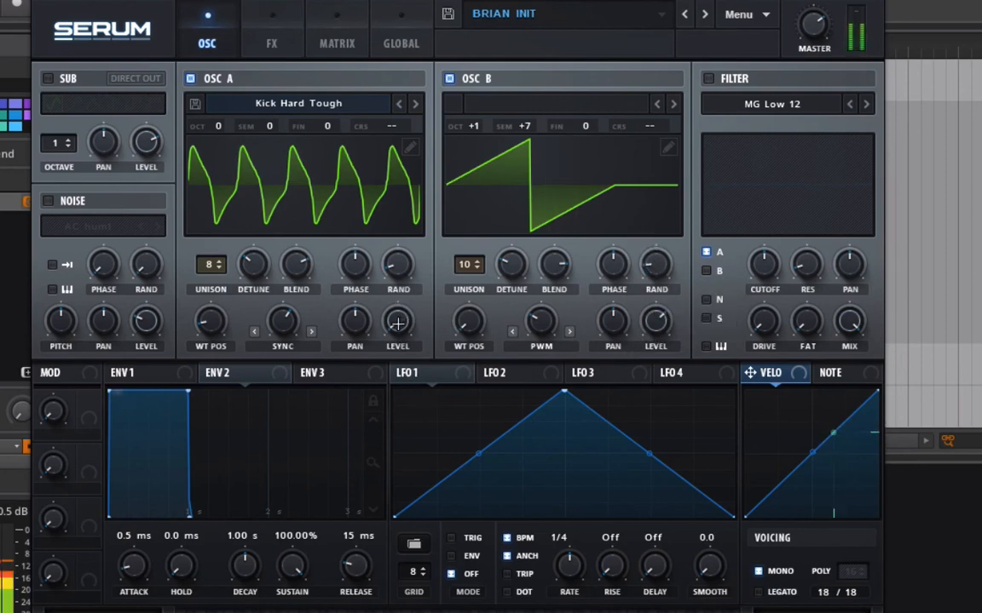
pyautogui.moveTo(397, 322); pyautogui.dragTo(356, 136)
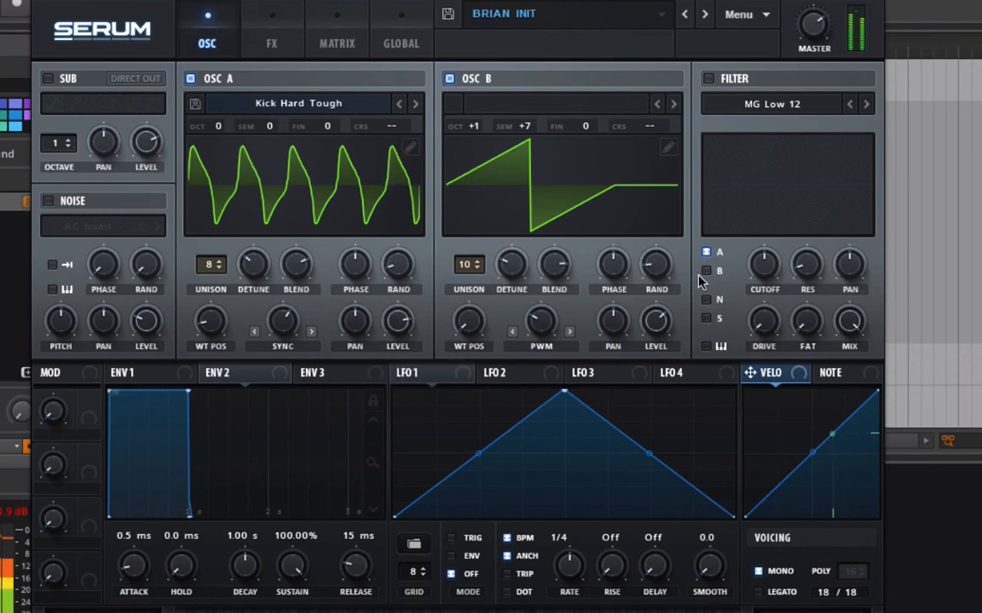
pyautogui.moveTo(655, 321); pyautogui.dragTo(663, 339)
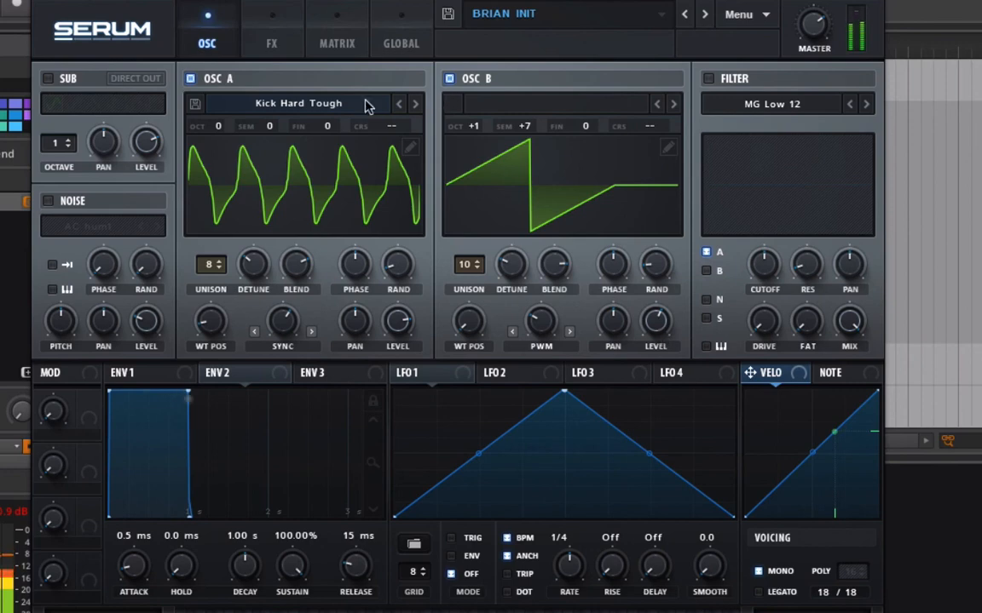
# Enable the sine sub oscillator at full level and octave 0, and readjust the master volume
pyautogui.click(49, 78)
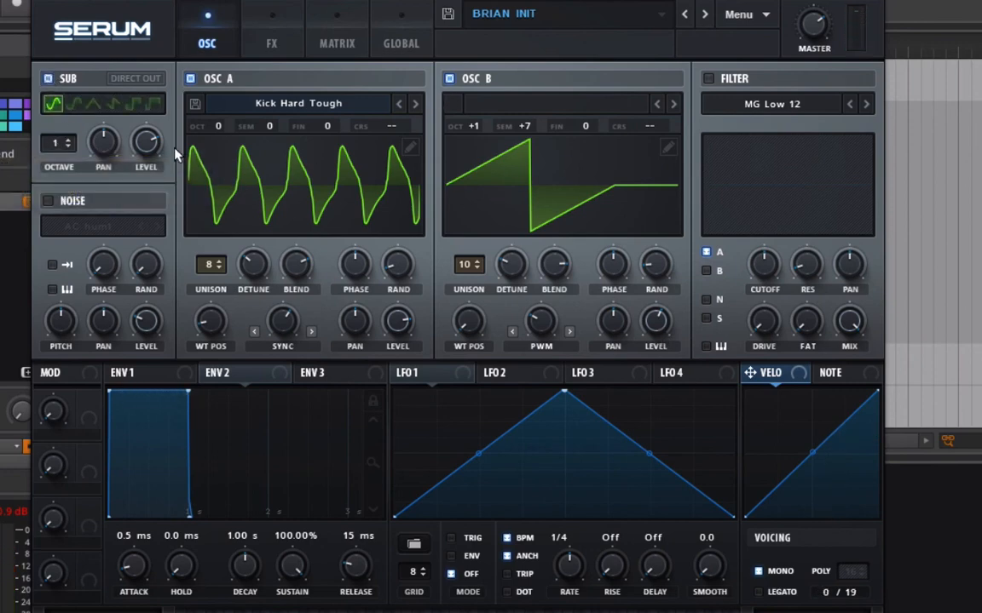
pyautogui.moveTo(810, 58)
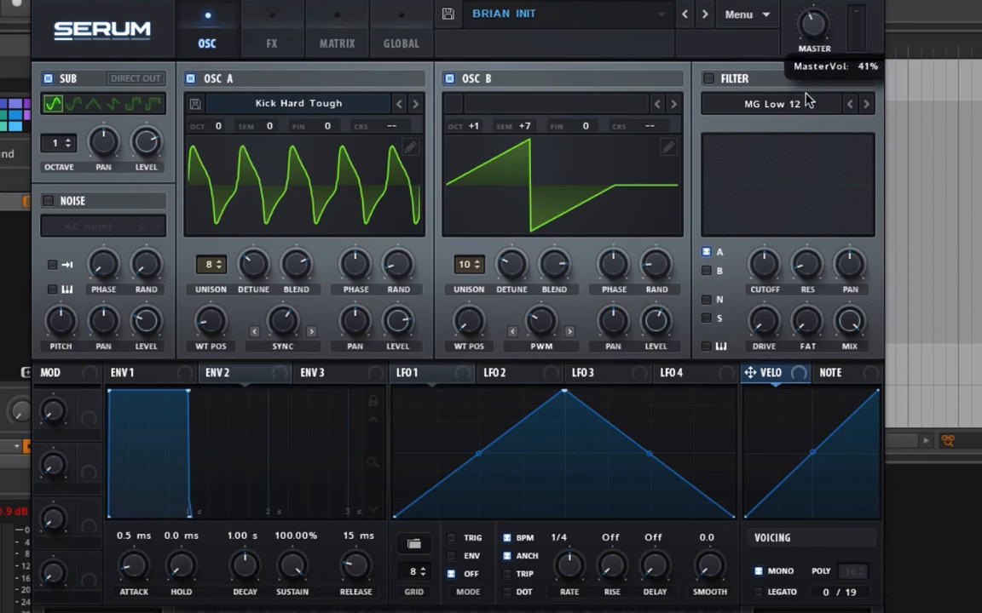
pyautogui.moveTo(139, 130); pyautogui.dragTo(141, 6)
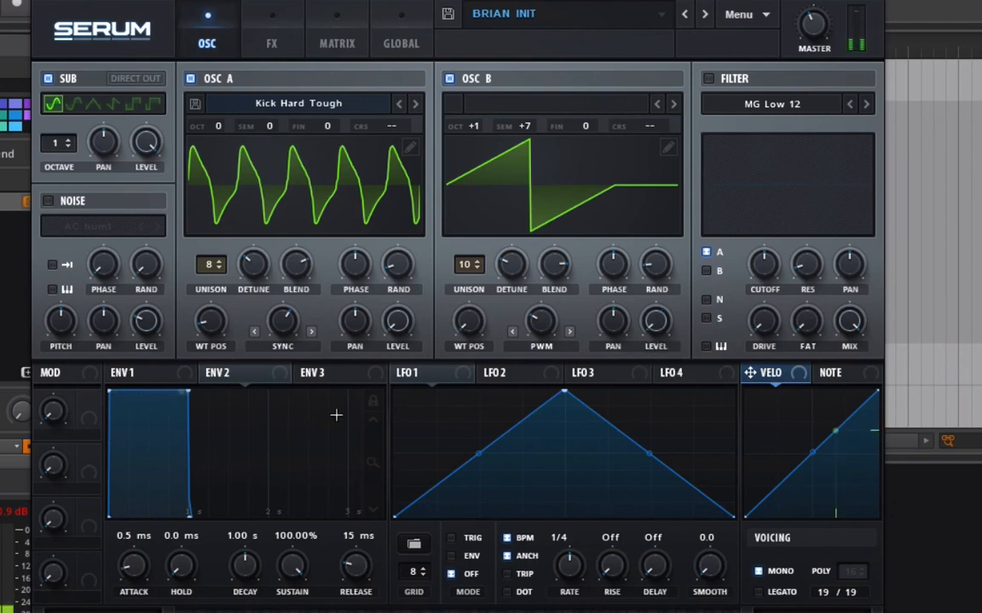
pyautogui.click(70, 147)
pyautogui.moveTo(814, 26)
pyautogui.mouseDown()
pyautogui.moveTo(814, 8)
pyautogui.moveTo(815, 21)
pyautogui.mouseUp()
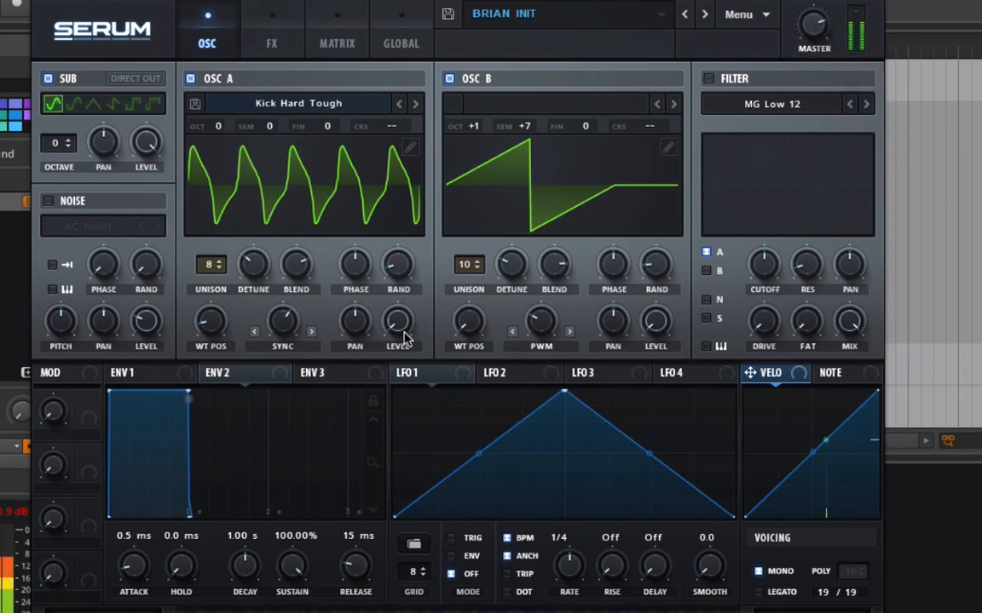
# Bring the levels of oscillators A and B back up to around the midpoint to blend them with the sub
pyautogui.moveTo(406, 338); pyautogui.dragTo(402, 305)
pyautogui.moveTo(401, 267); pyautogui.dragTo(404, 259)
pyautogui.moveTo(658, 326); pyautogui.dragTo(655, 257)
pyautogui.moveTo(392, 333); pyautogui.dragTo(391, 308)
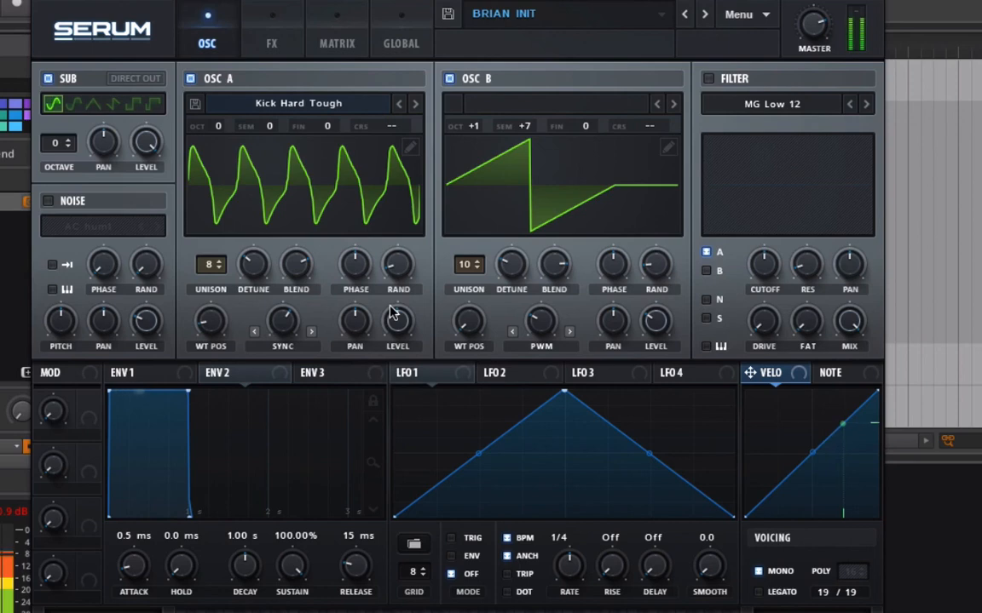
pyautogui.moveTo(396, 317); pyautogui.dragTo(392, 310)
pyautogui.moveTo(655, 322); pyautogui.dragTo(648, 285)
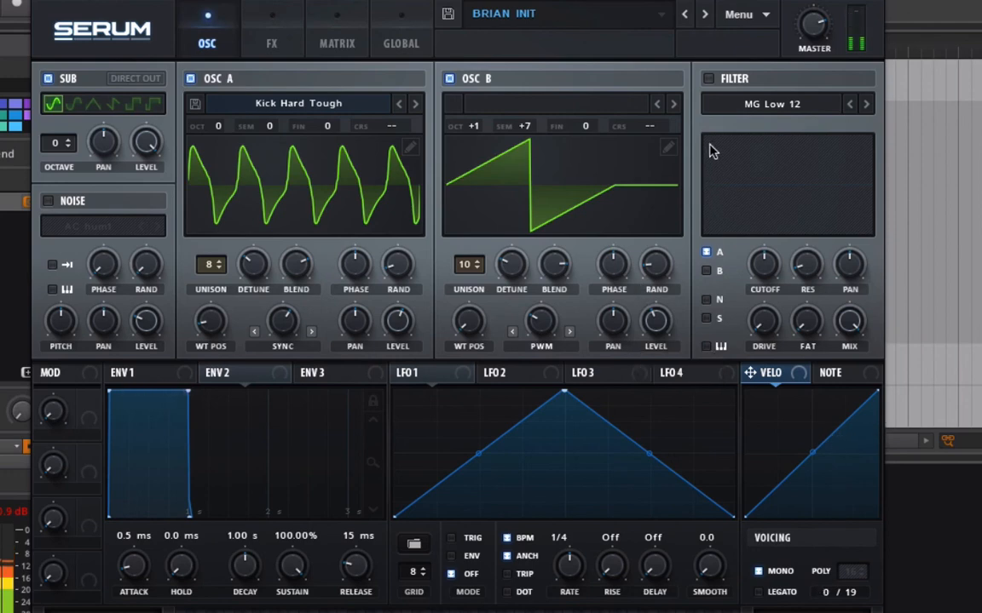
# Enable the filter with the MG Low 18 type, raise its resonance and lower its cutoff
pyautogui.click(708, 79)
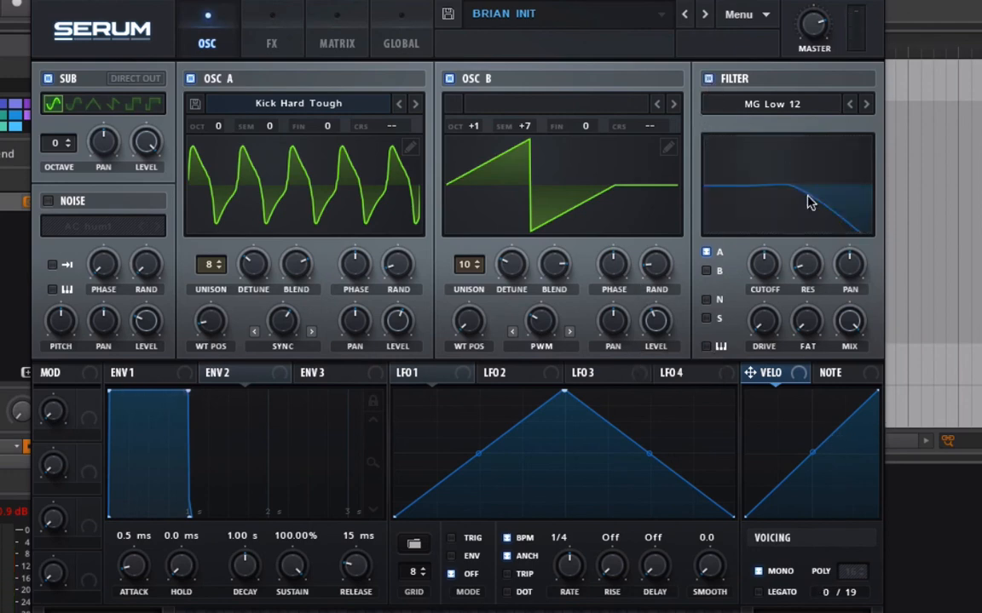
pyautogui.click(868, 103)
pyautogui.moveTo(817, 253); pyautogui.dragTo(820, 213)
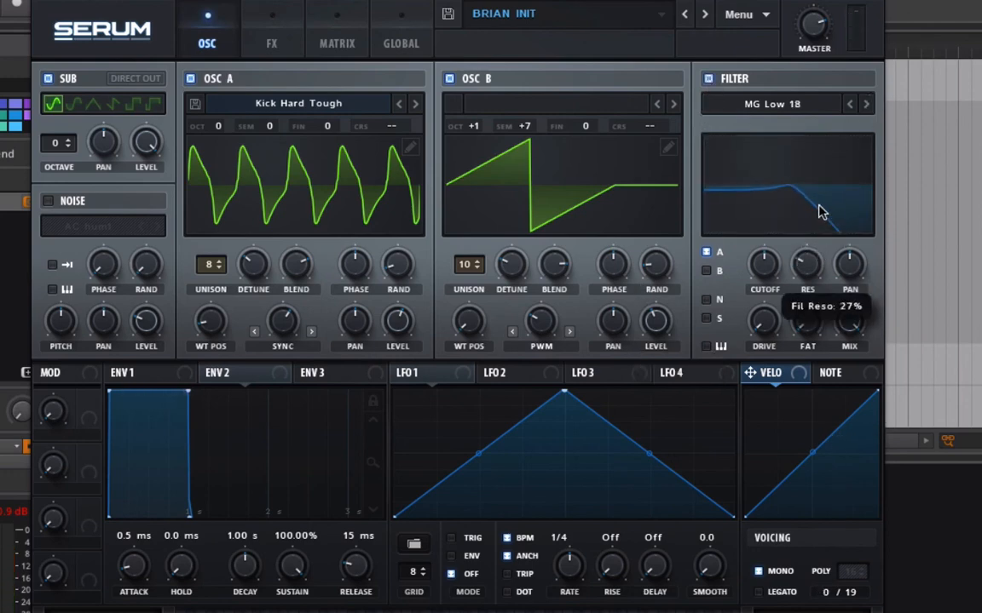
pyautogui.moveTo(765, 264); pyautogui.dragTo(776, 294)
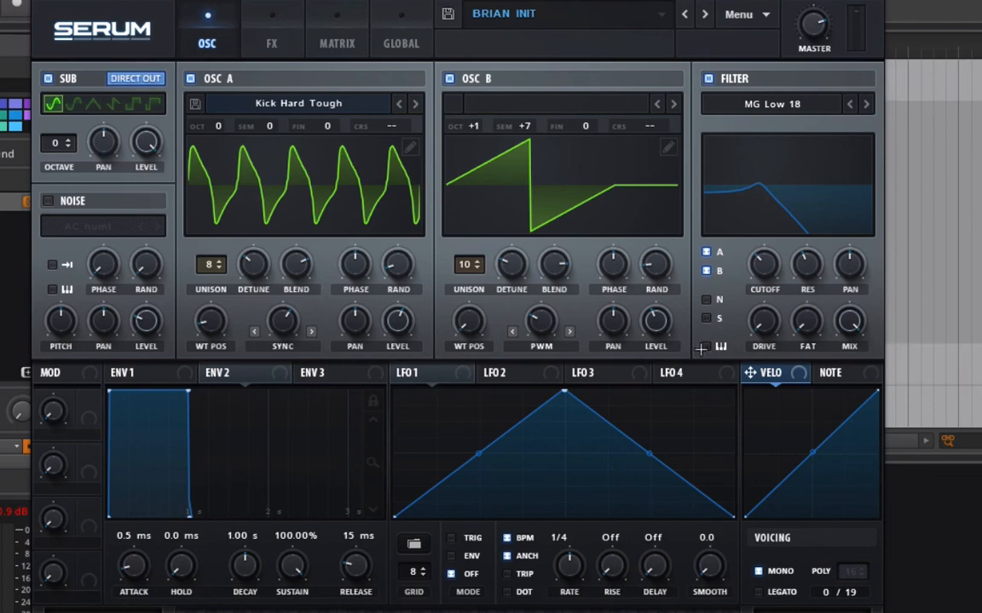
# Assign envelope 2 to the filter cutoff, raise the filter resonance and lower the base cutoff
pyautogui.moveTo(286, 372); pyautogui.dragTo(764, 269)
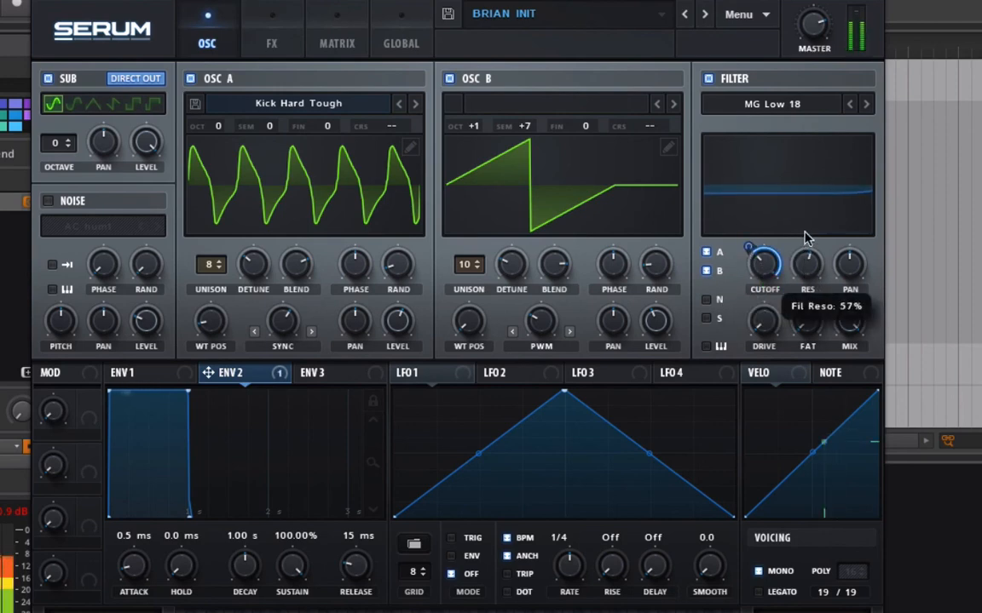
pyautogui.moveTo(808, 239); pyautogui.dragTo(798, 197)
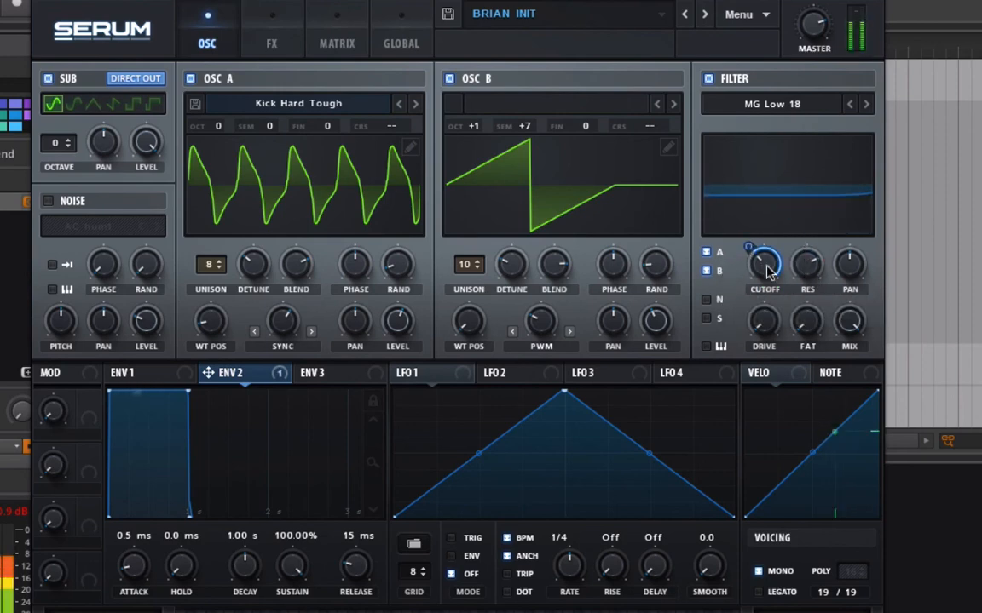
pyautogui.moveTo(767, 269); pyautogui.dragTo(767, 294)
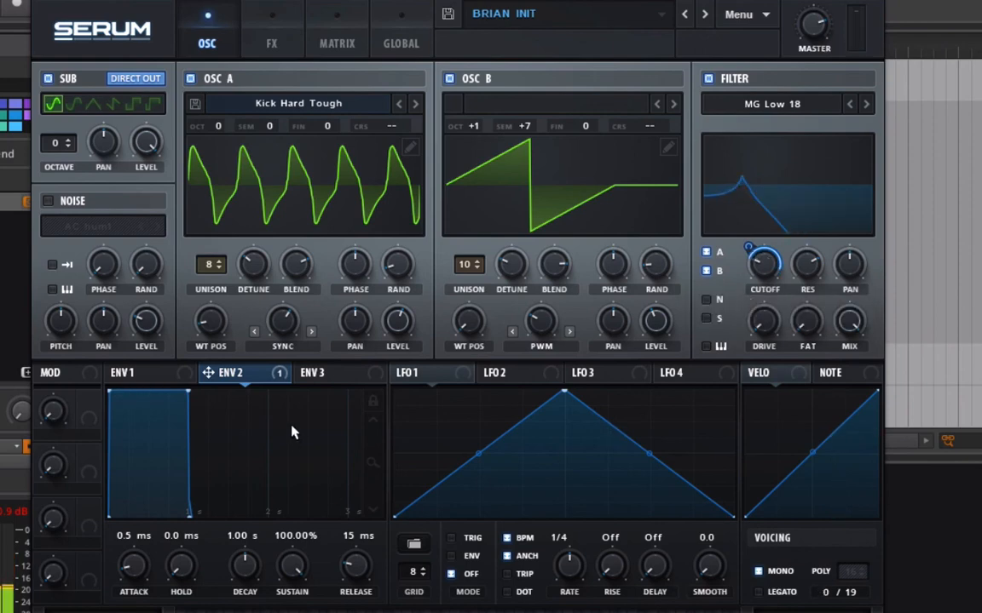
# Shape envelope 2 with a 6.0 ms attack, 667 ms decay and 49.34% sustain
pyautogui.moveTo(187, 396); pyautogui.dragTo(204, 515)
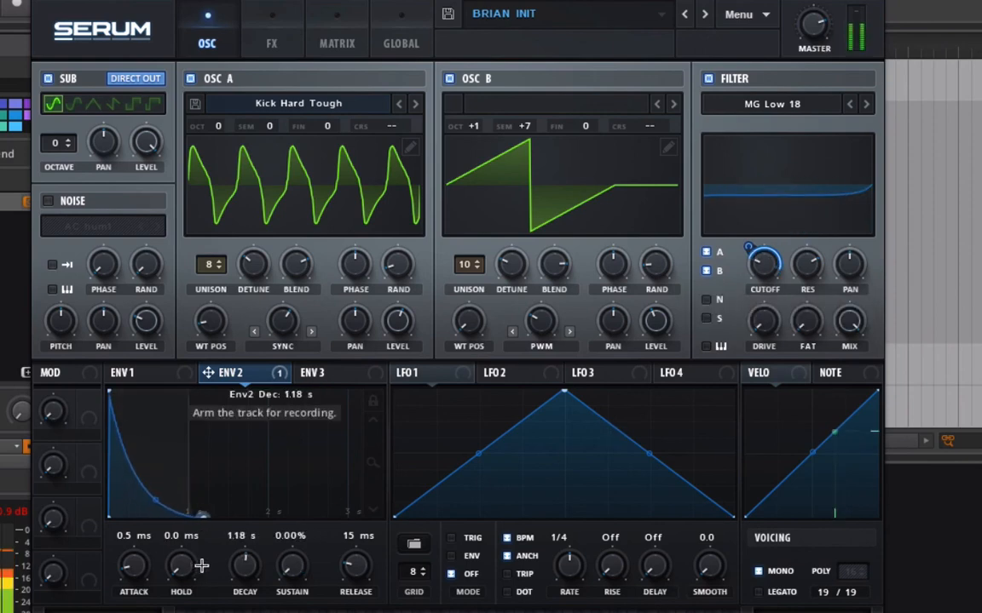
pyautogui.moveTo(115, 404); pyautogui.dragTo(122, 368)
pyautogui.moveTo(132, 566); pyautogui.dragTo(219, 590)
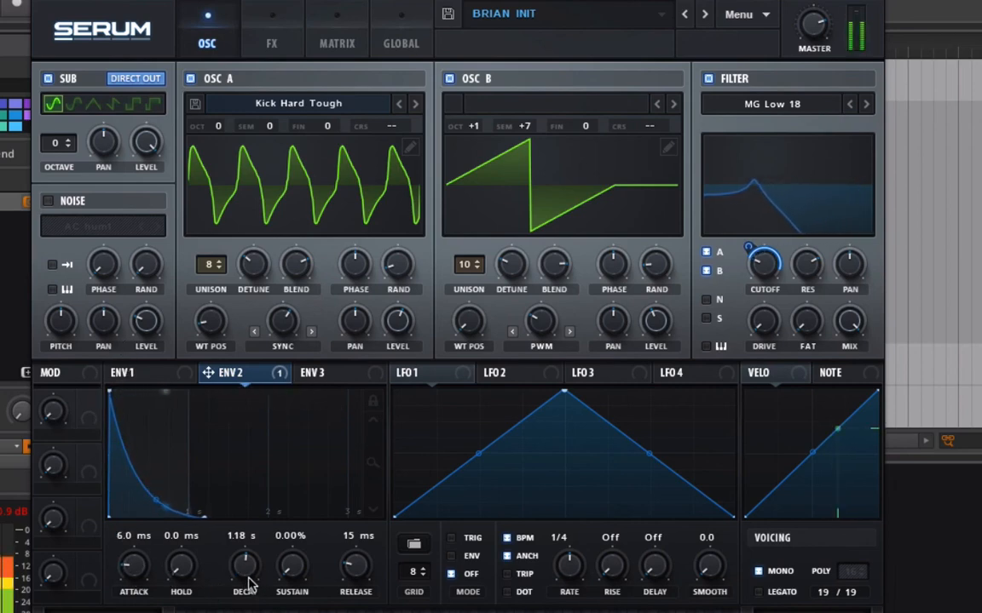
pyautogui.moveTo(296, 575); pyautogui.dragTo(307, 477)
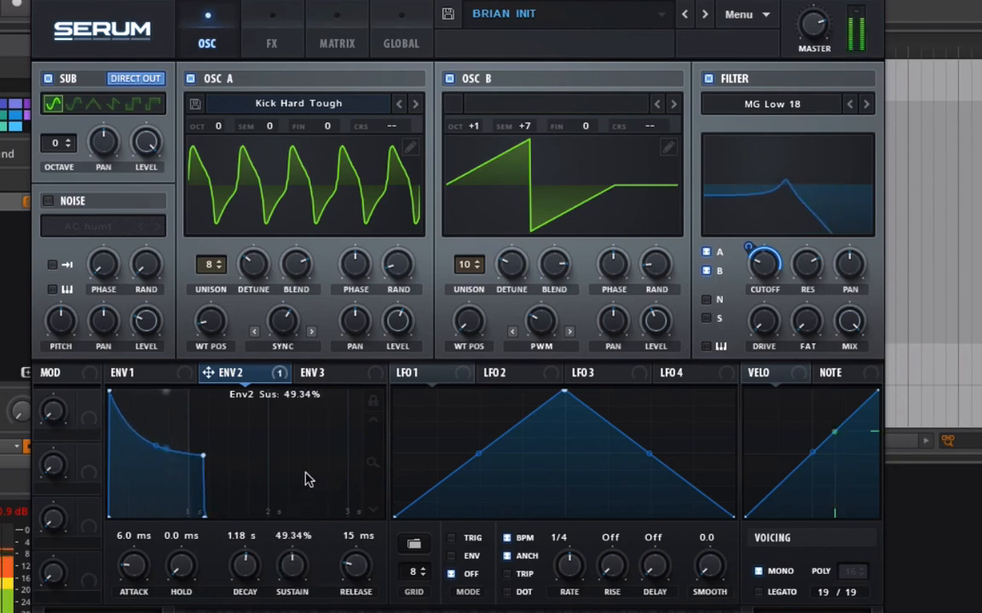
pyautogui.moveTo(243, 560); pyautogui.dragTo(240, 602)
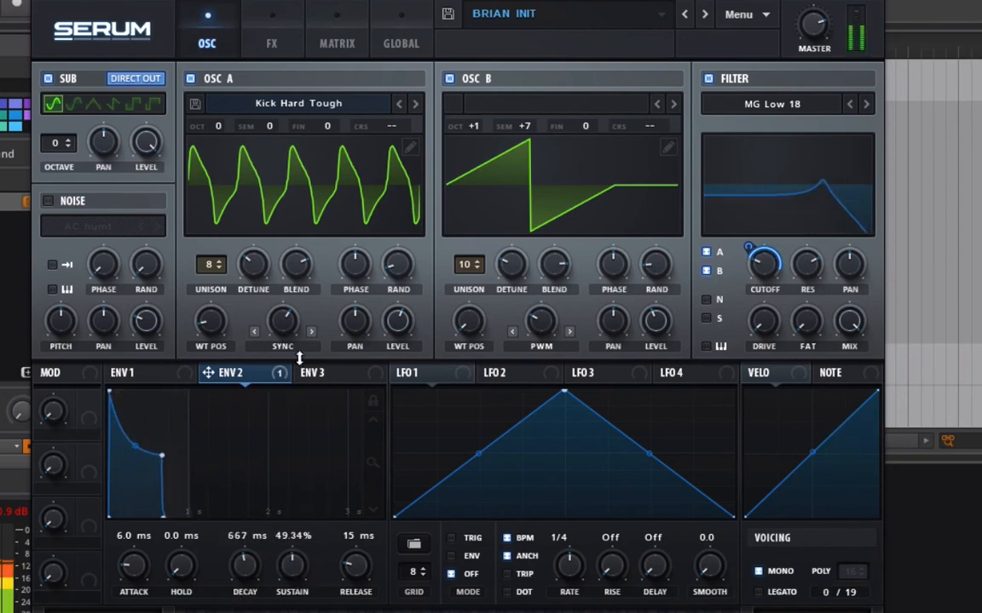
# Fine-tune the filter's cutoff modulation, raise its resonance, drive and fat, and set the master volume to 59%
pyautogui.moveTo(766, 274)
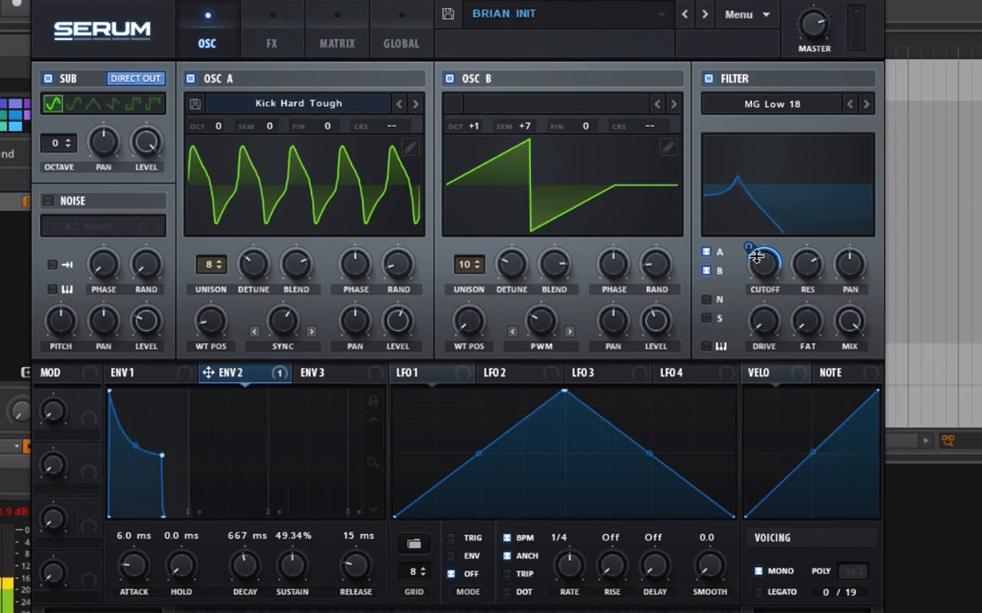
pyautogui.moveTo(753, 255); pyautogui.dragTo(750, 240)
pyautogui.moveTo(825, 253)
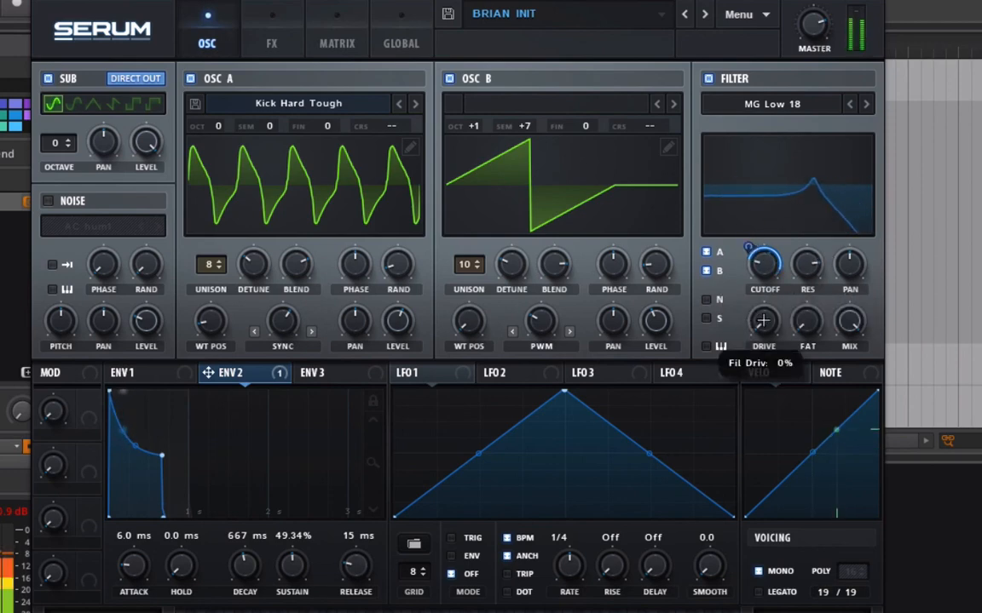
pyautogui.moveTo(763, 322); pyautogui.dragTo(763, 254)
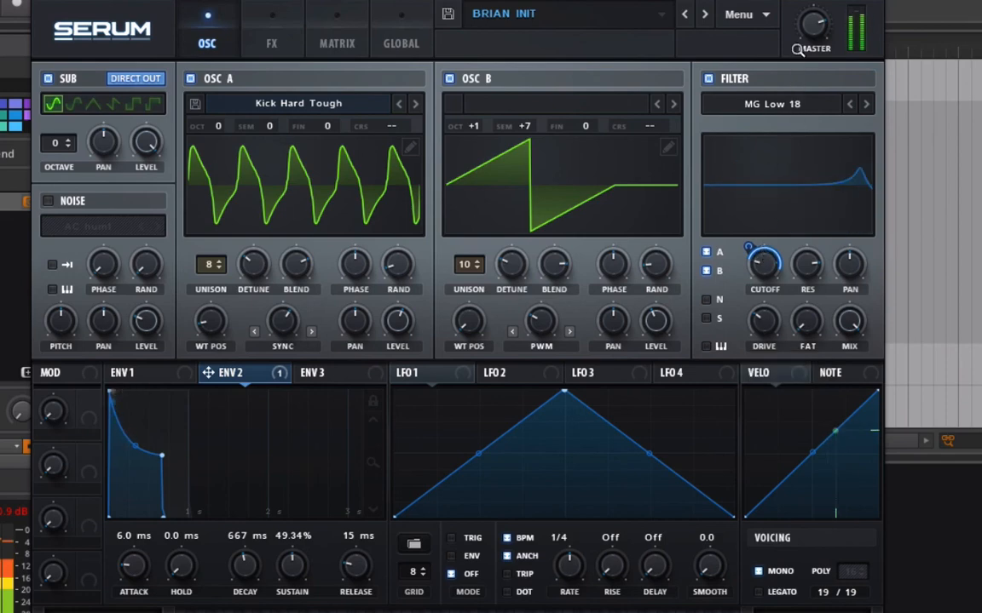
pyautogui.moveTo(806, 58); pyautogui.dragTo(805, 66)
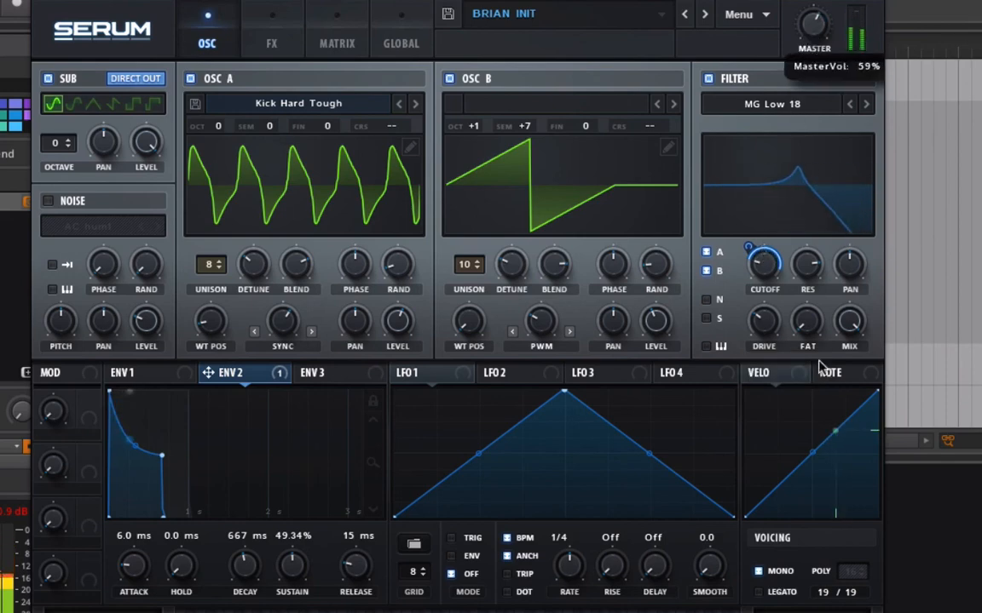
pyautogui.moveTo(805, 322); pyautogui.dragTo(804, 223)
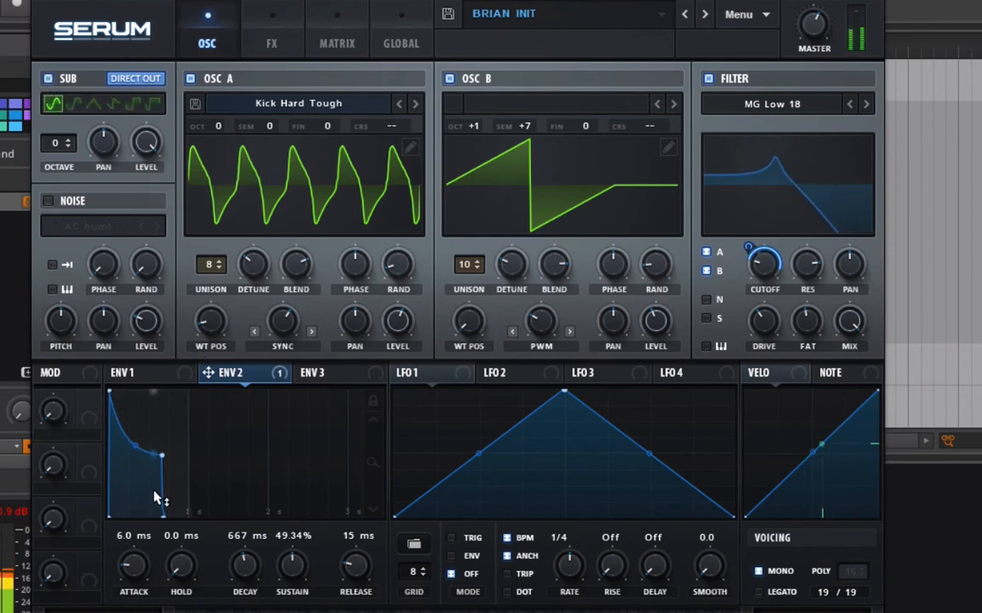
# Refine envelope 2 to 616 ms decay and 41.64% sustain with a longer release, and set envelope 1's release to 113 ms
pyautogui.moveTo(242, 582); pyautogui.dragTo(291, 587)
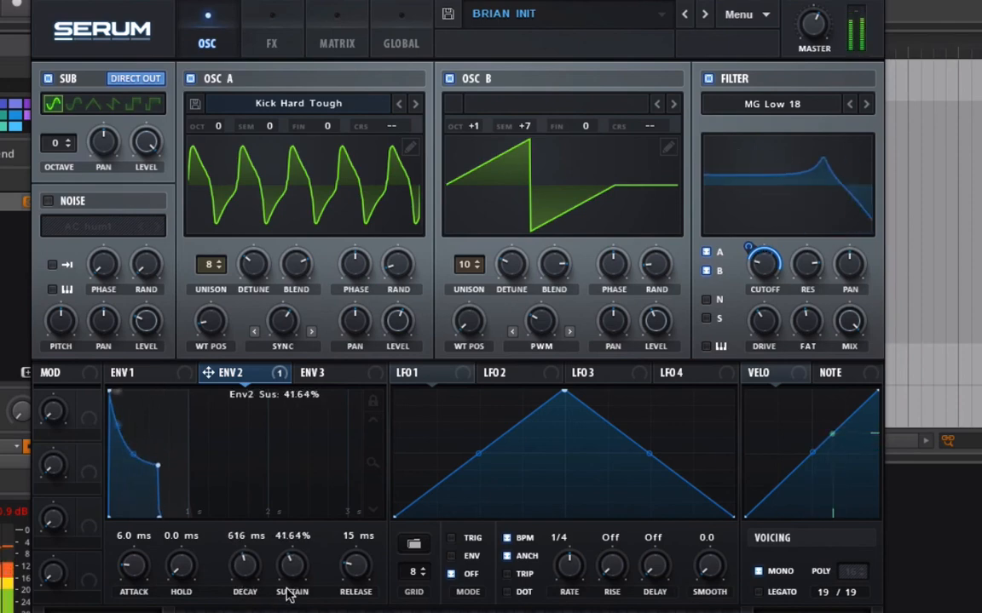
pyautogui.moveTo(361, 567); pyautogui.dragTo(366, 511)
pyautogui.click(124, 375)
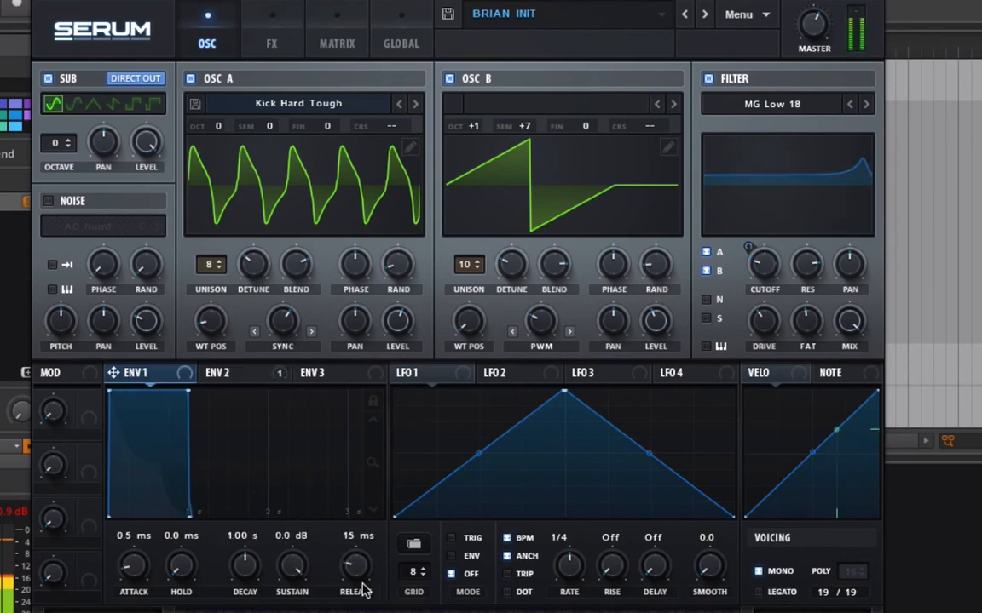
pyautogui.moveTo(355, 587)
pyautogui.mouseDown()
pyautogui.moveTo(356, 555)
pyautogui.moveTo(360, 594)
pyautogui.moveTo(359, 586)
pyautogui.mouseUp()
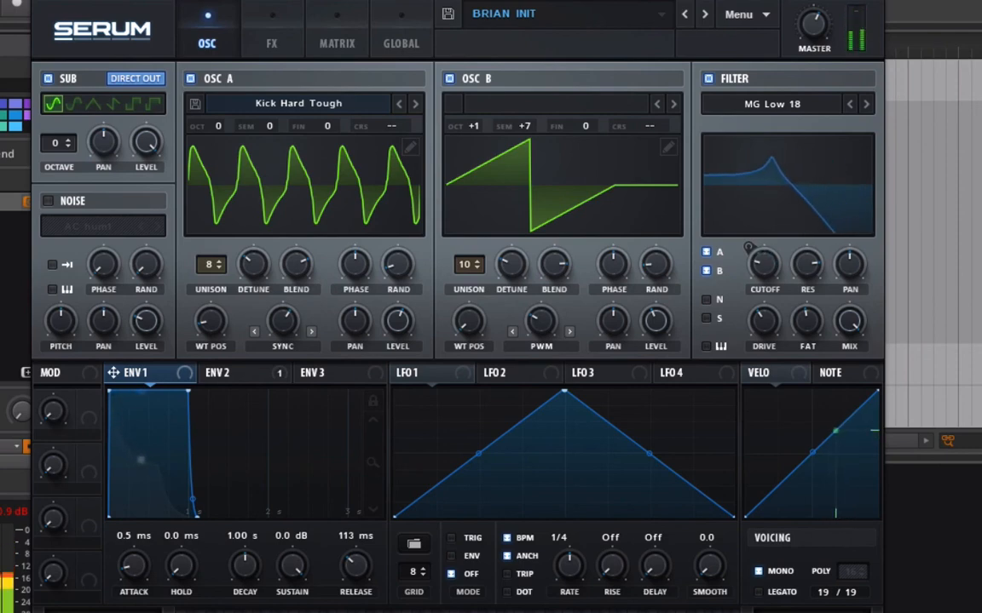
# Lower the sub oscillator to octave -1, and enable the Tube distortion effect with more drive and a reduced mix
pyautogui.click(69, 147)
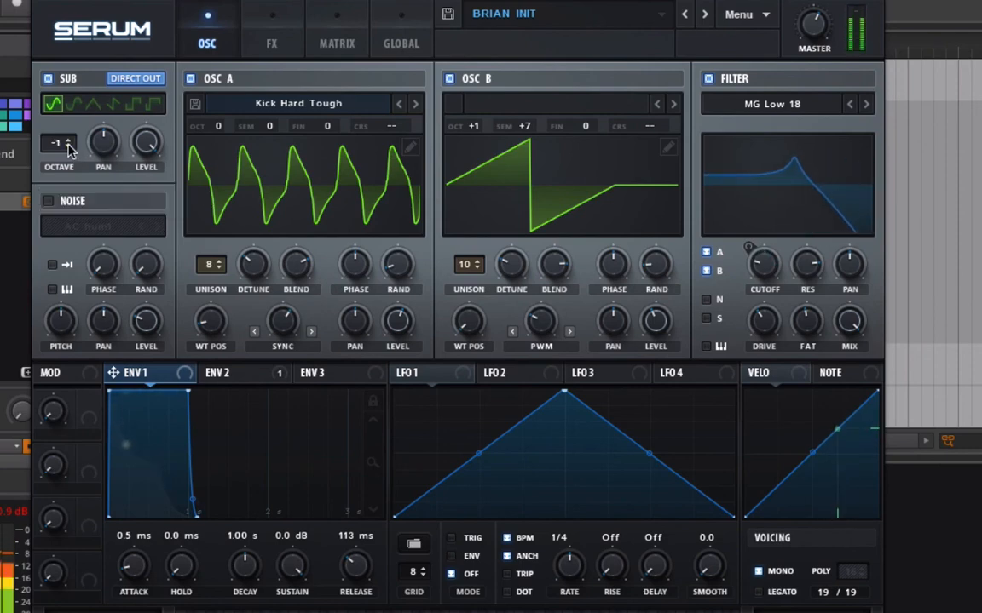
pyautogui.click(281, 36)
pyautogui.click(57, 113)
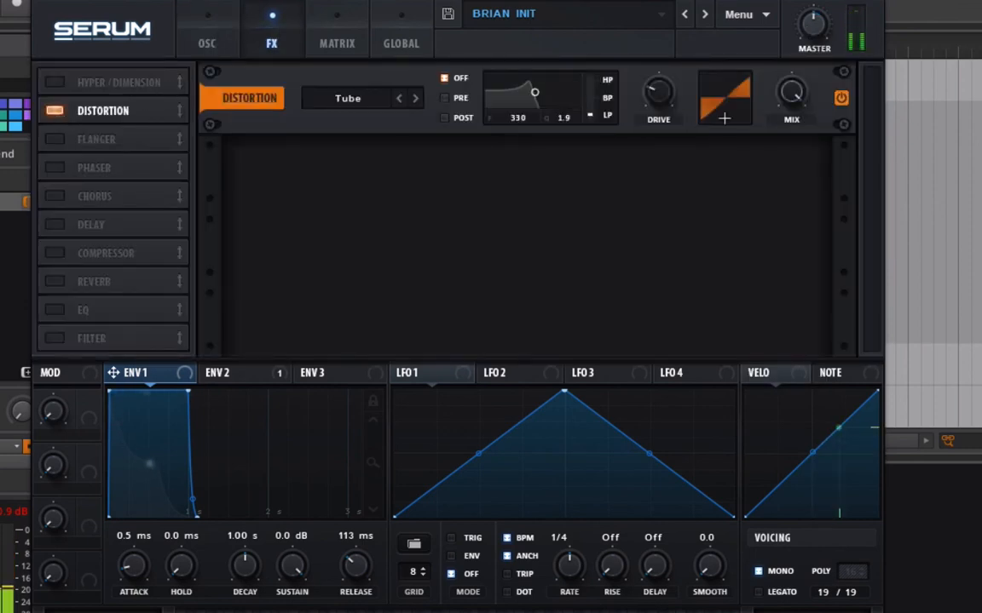
pyautogui.moveTo(657, 89); pyautogui.dragTo(671, 31)
pyautogui.moveTo(790, 91); pyautogui.dragTo(789, 125)
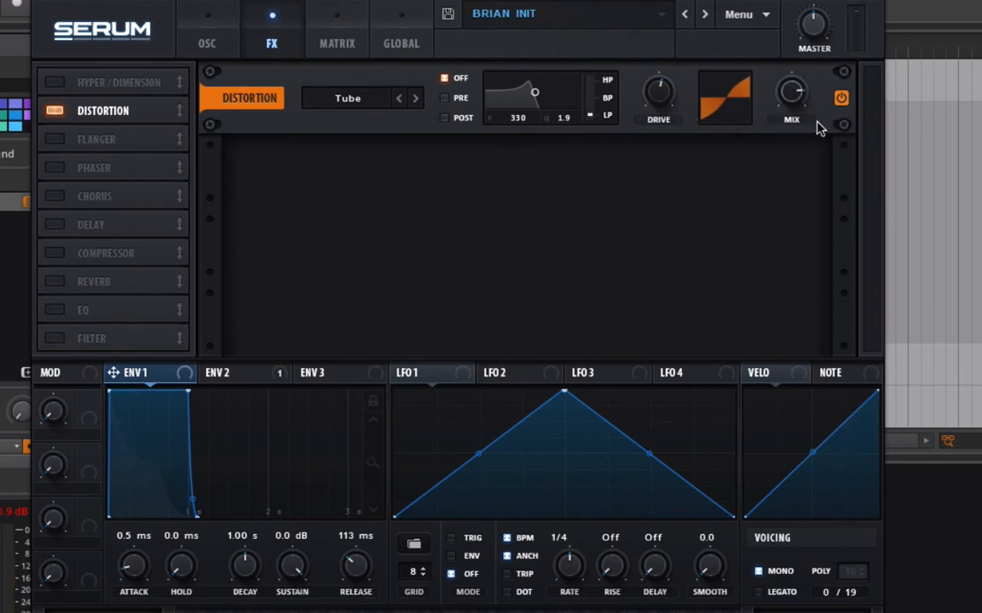
# Return to the oscillator view and open the wavetable editor for oscillator A
pyautogui.click(195, 51)
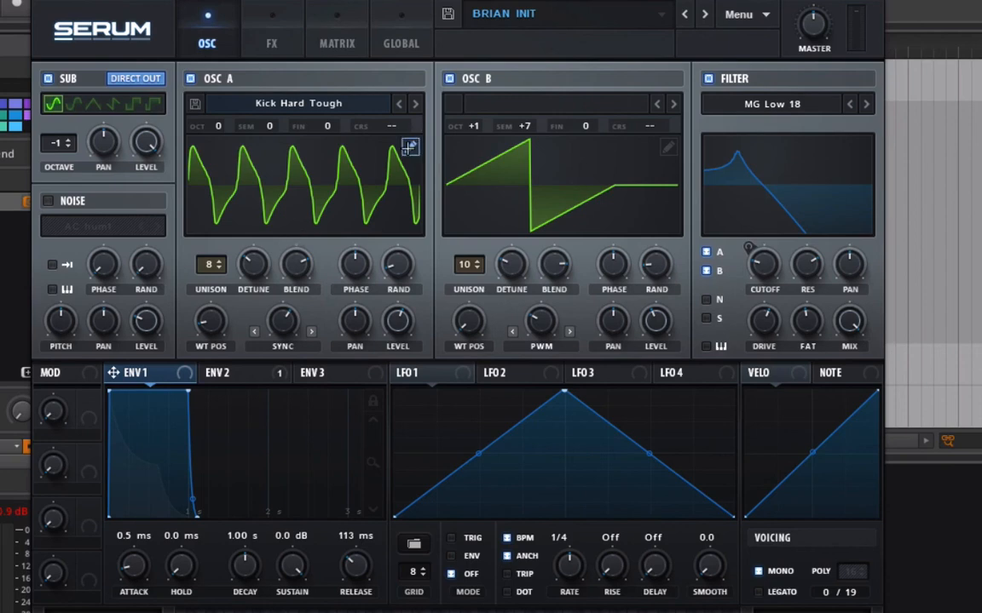
pyautogui.click(410, 147)
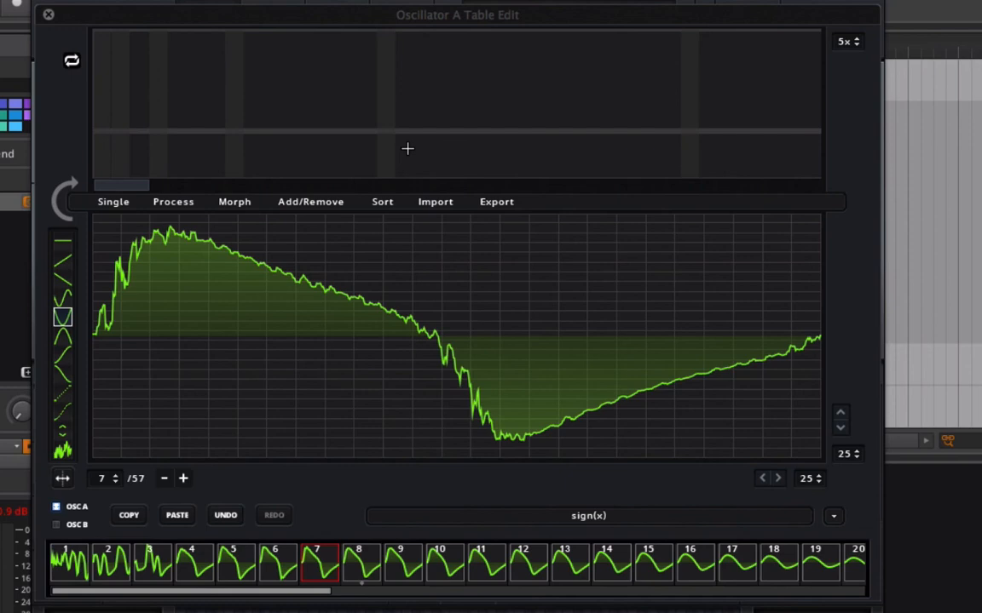